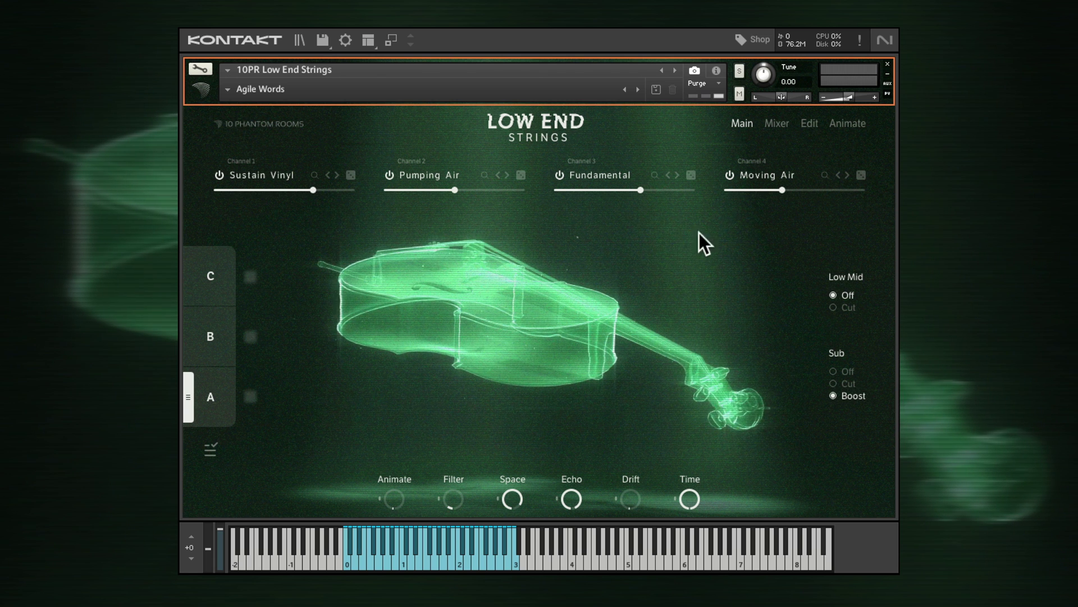
left_click(780, 123)
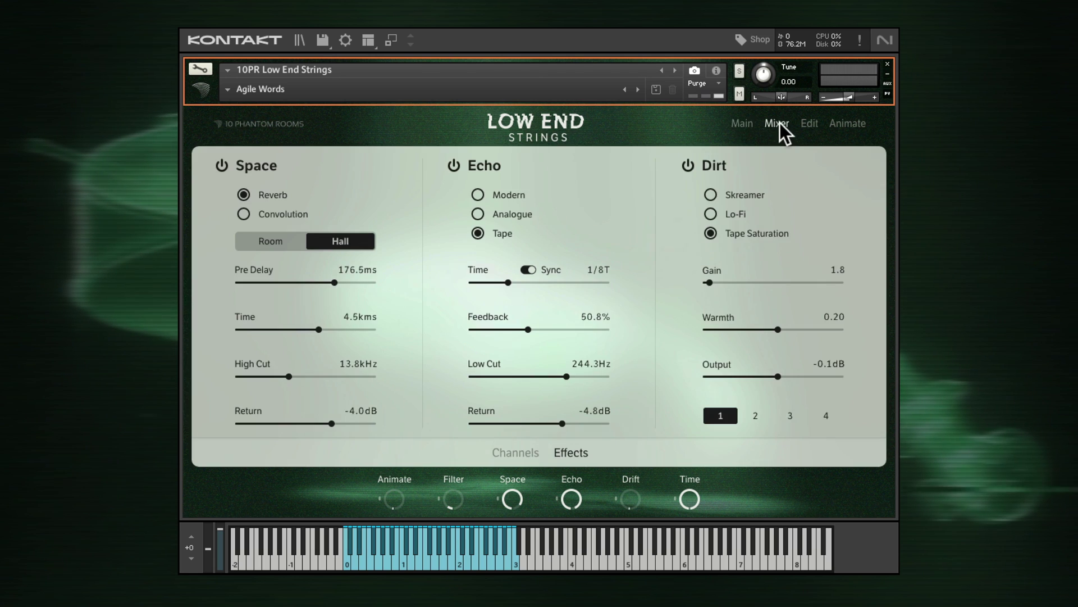
left_click(808, 125)
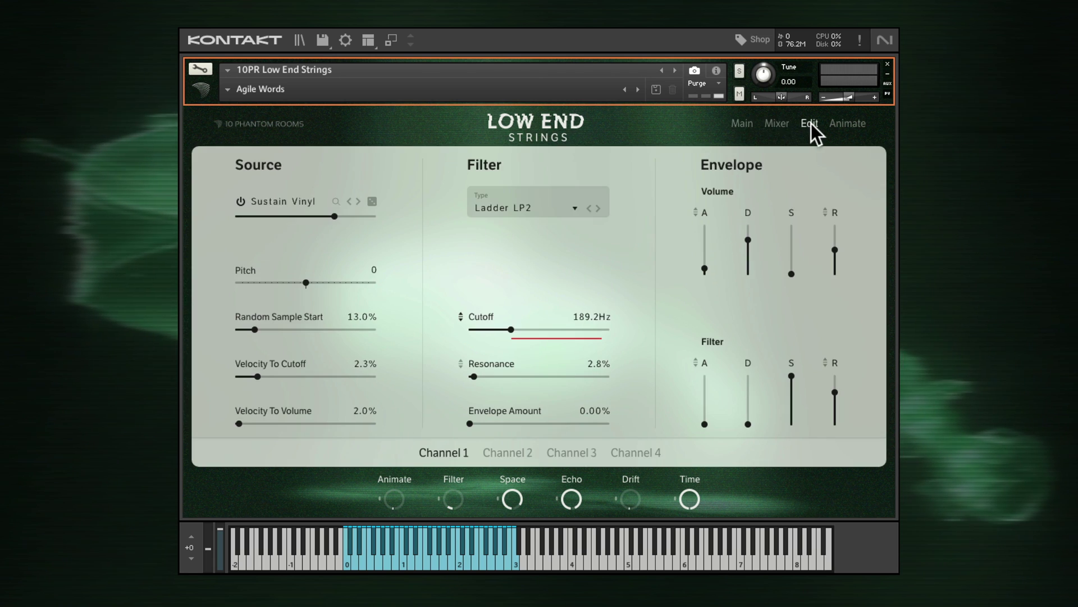
left_click(854, 123)
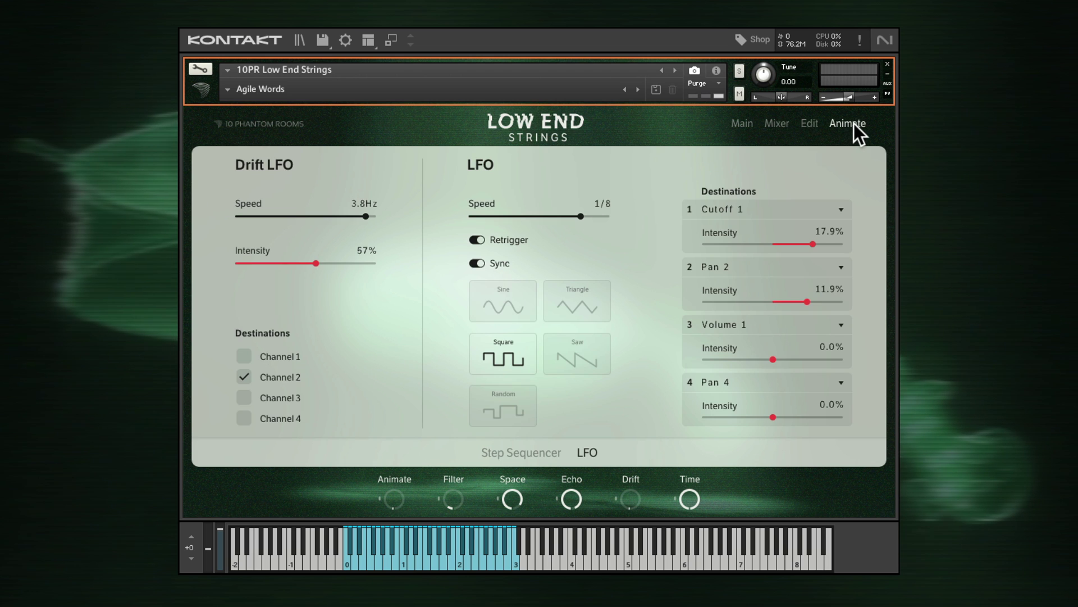
left_click(741, 122)
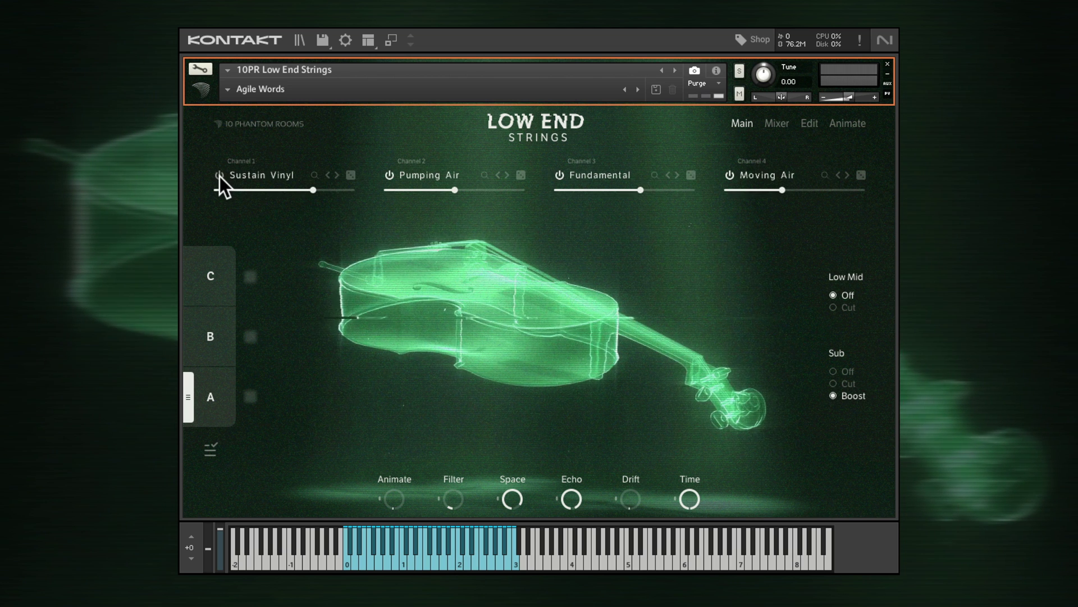
Nudge up Channel 1's Sustain Vinyl level and browse its Noises, Others, Strings, Synths and Subs presets
mouse_move(298, 187)
left_mouse_down()
mouse_move(245, 191)
mouse_move(316, 191)
left_mouse_up()
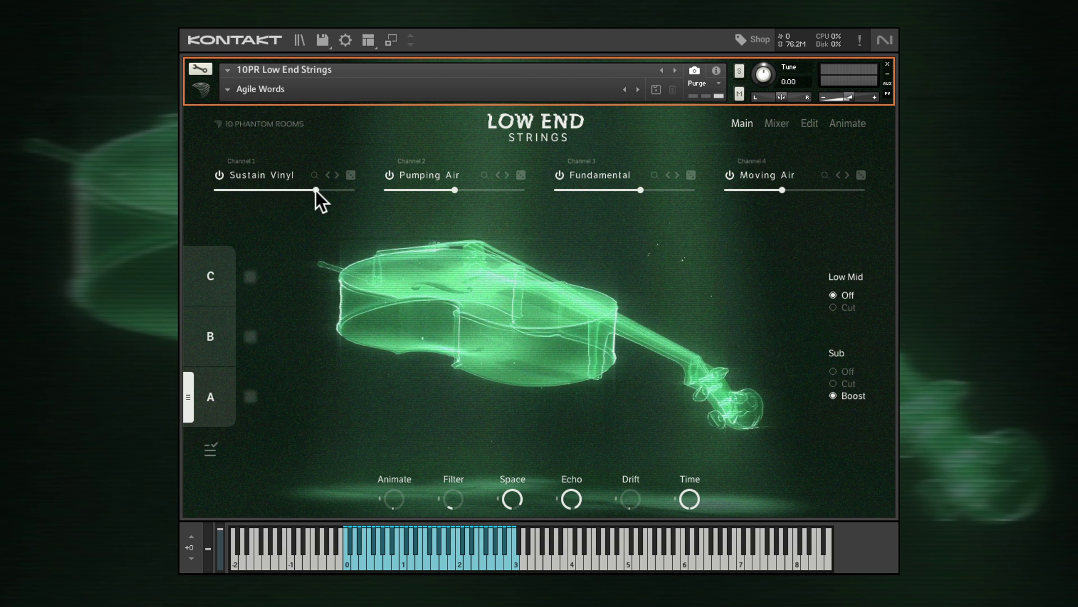
left_click(278, 174)
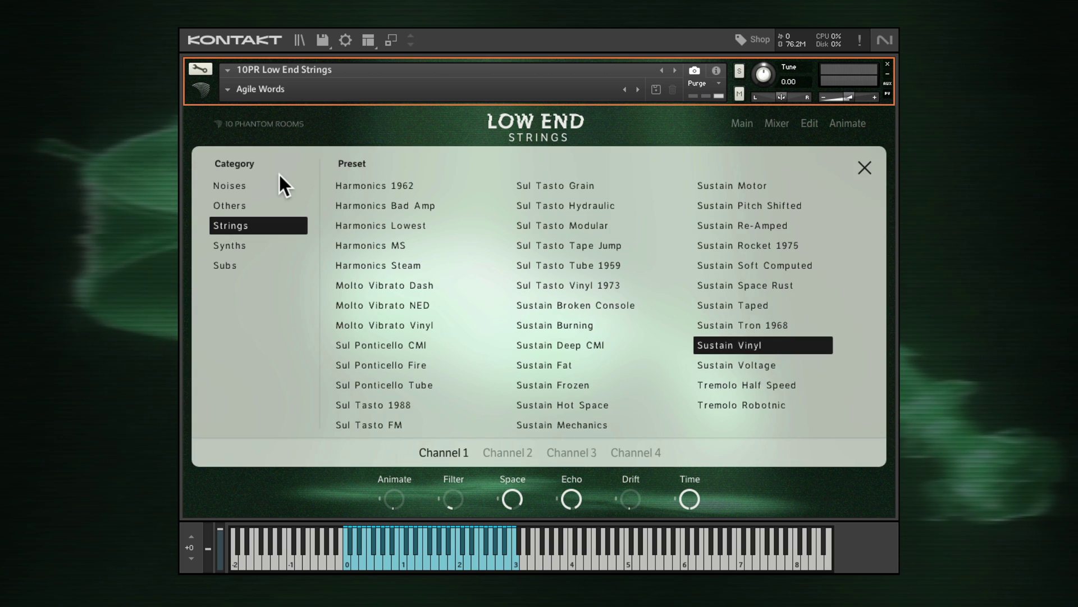
left_click(251, 181)
left_click(250, 205)
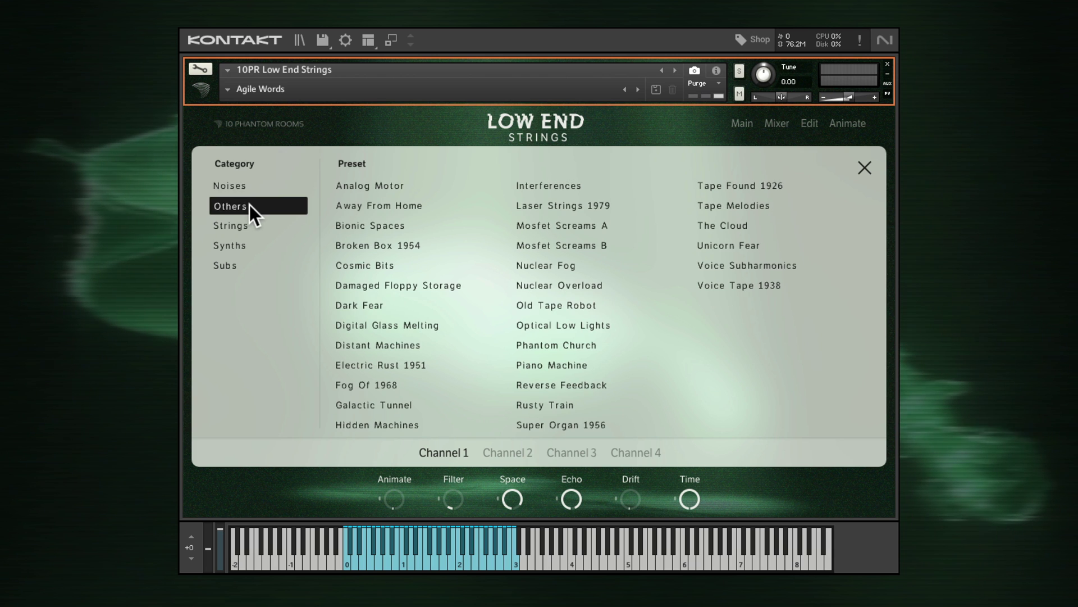
left_click(247, 224)
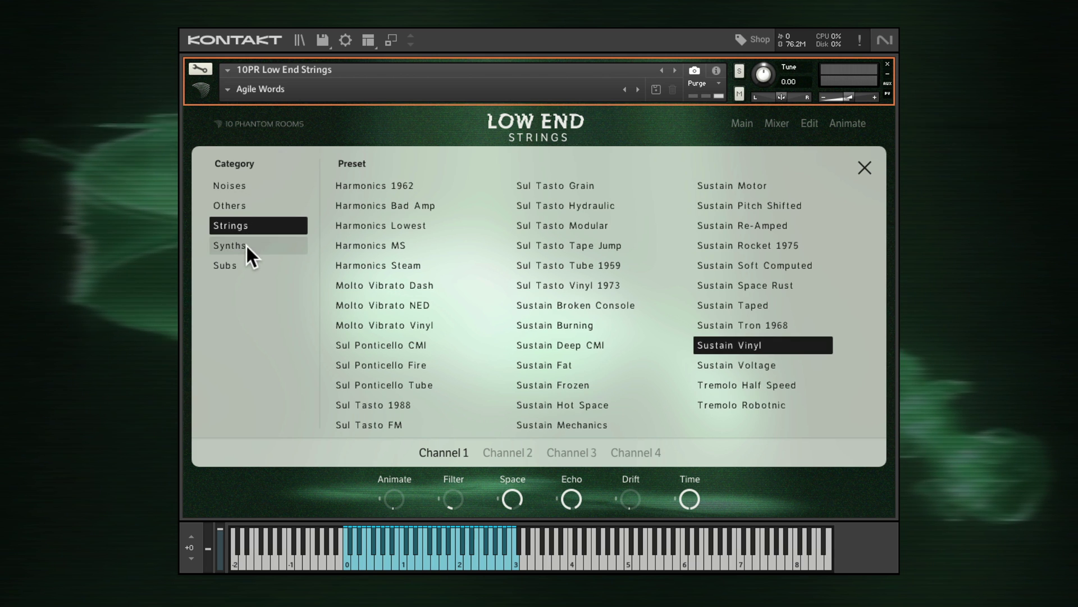
left_click(247, 245)
left_click(246, 268)
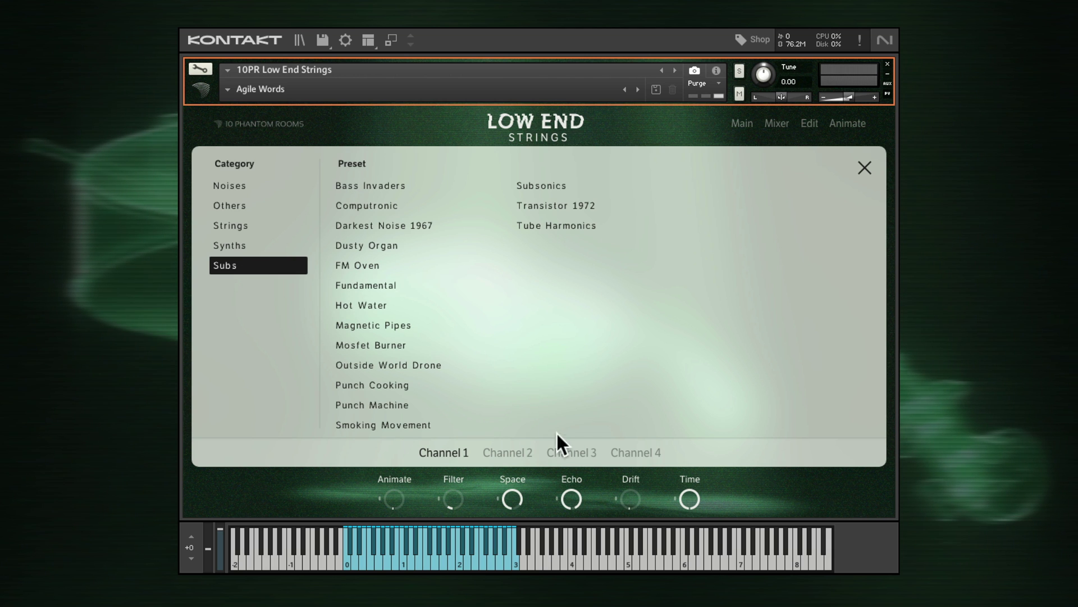
Try Mosfet Burner on Channel 3, Rusty Lights on Channel 4 and Dirty Voicing on Channel 2
left_click(570, 452)
left_click(393, 345)
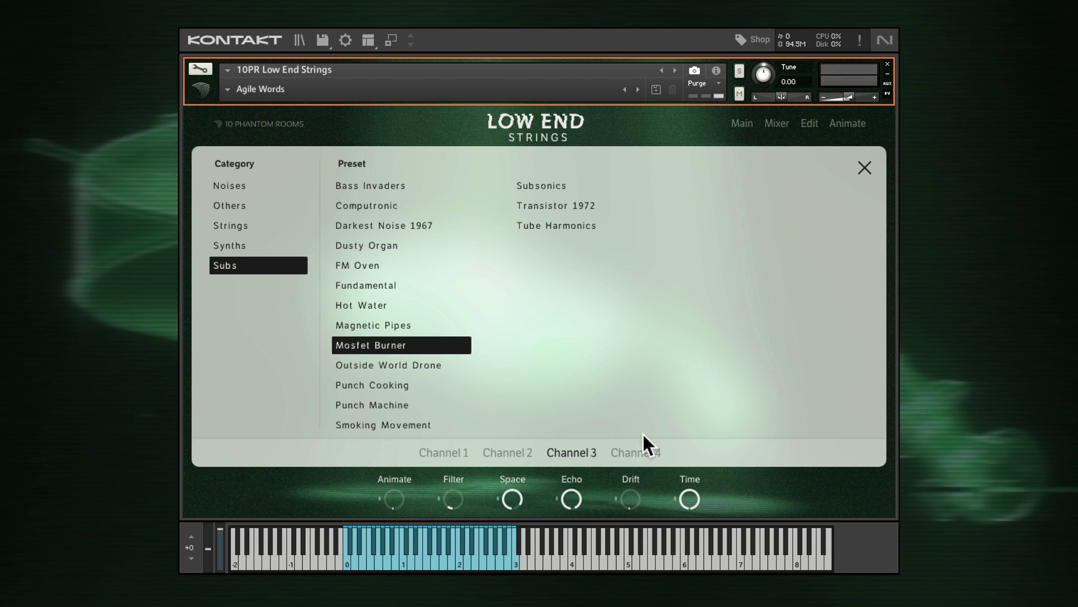
left_click(634, 452)
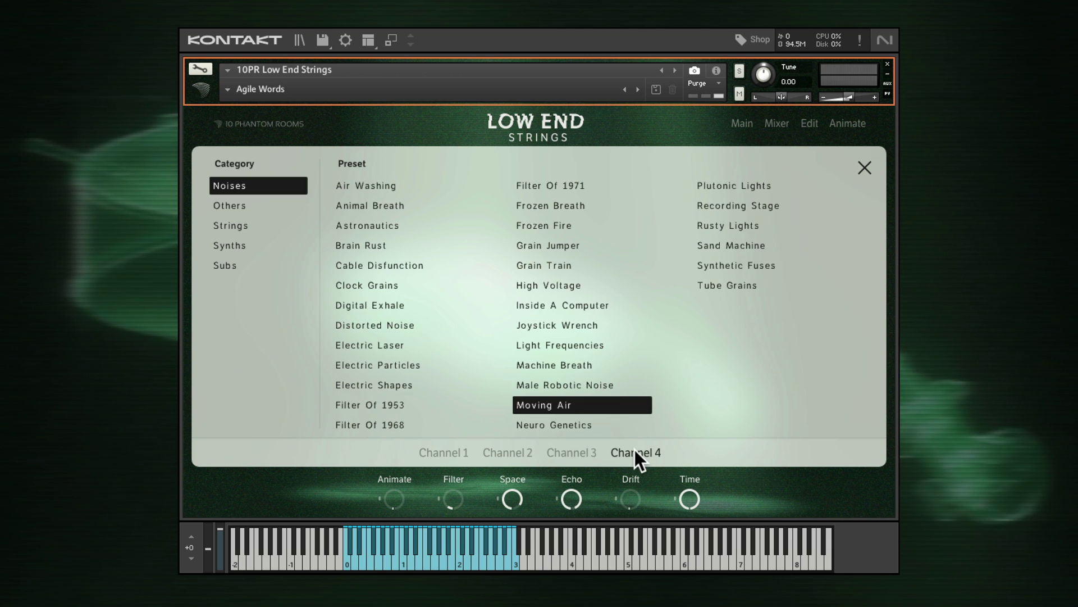
left_click(718, 228)
left_click(508, 449)
left_click(388, 284)
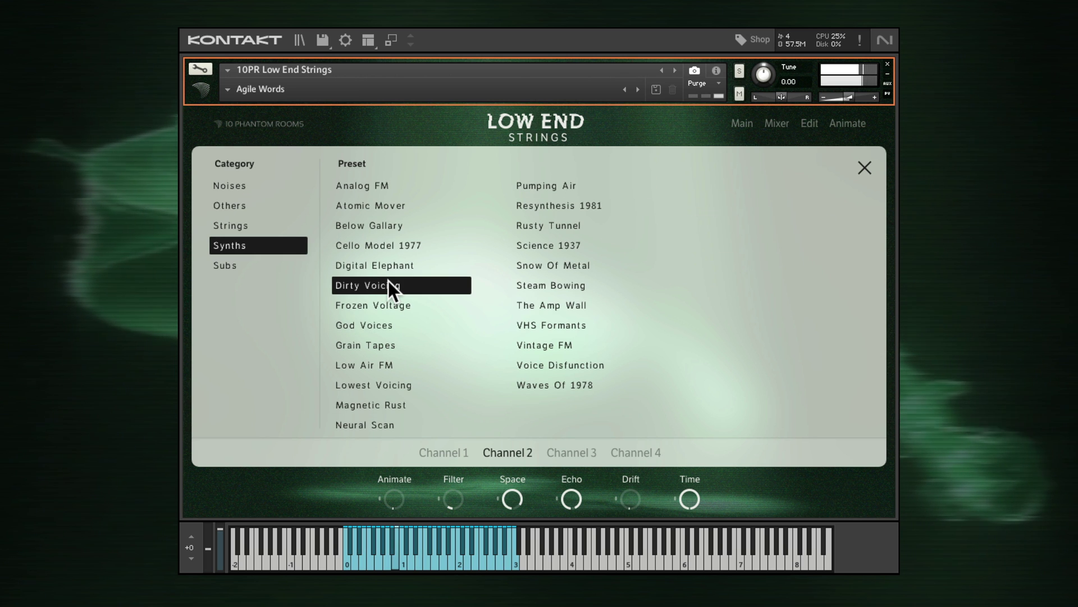
Audition Digital Elephant on Channel 1, then the Sul Tasto Modular strings preset
left_click(444, 452)
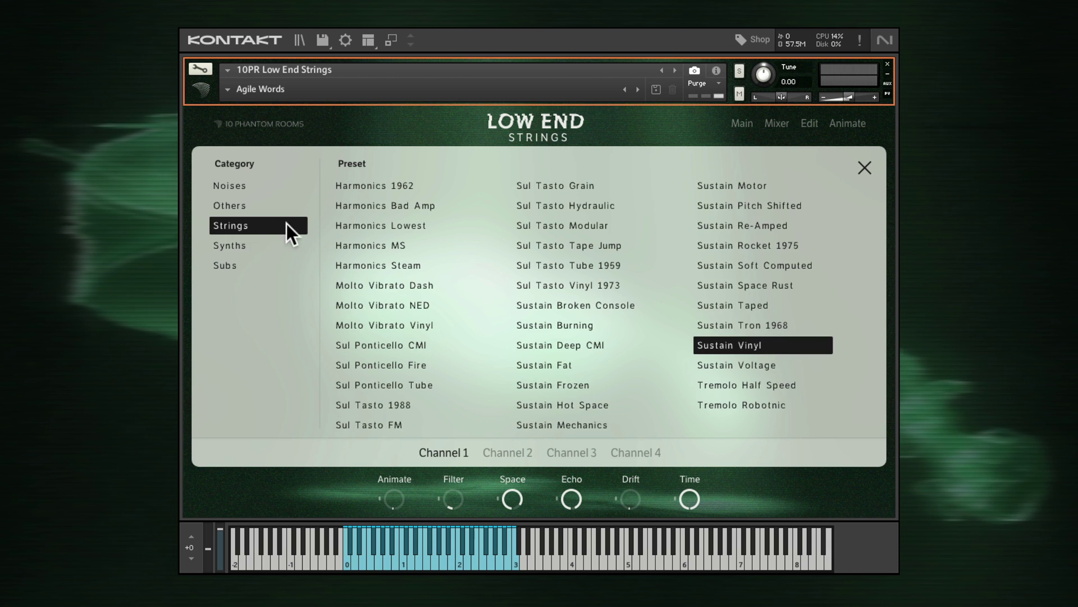
left_click(292, 246)
left_click(358, 265)
left_click(507, 452)
left_click(556, 449)
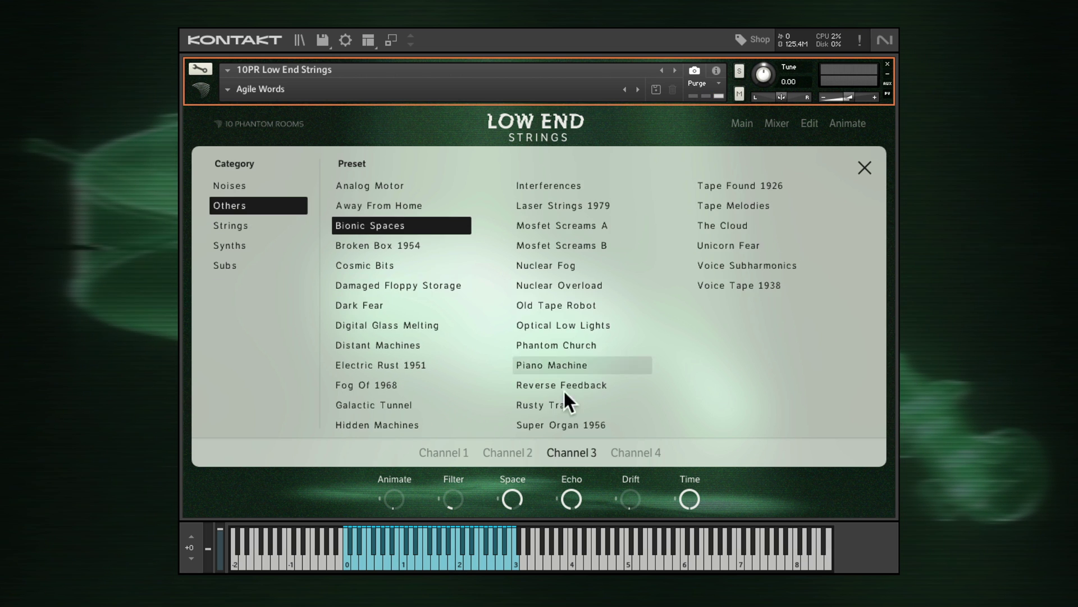
left_click(636, 452)
left_click(230, 226)
left_click(555, 224)
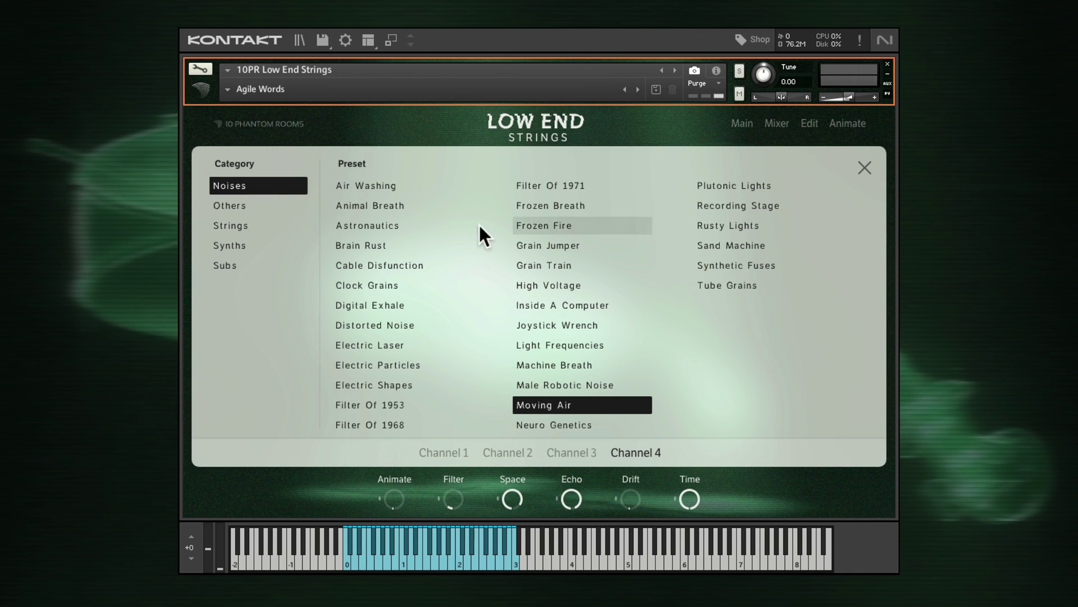
Try Brain Rust and Clock Grains on Channel 4, settle on Electric Laser, and close the browser
left_click(250, 188)
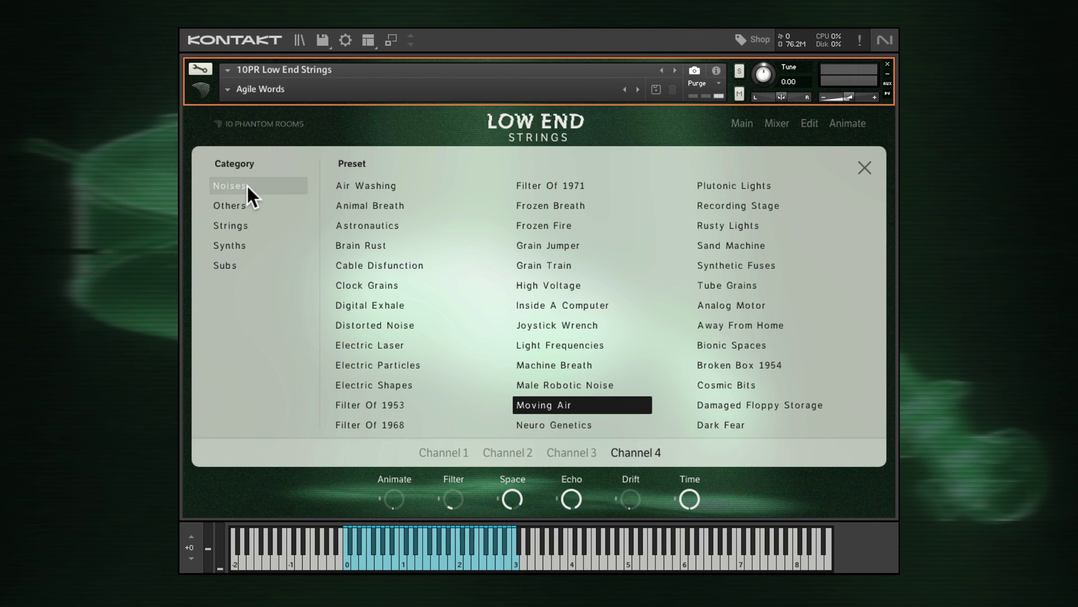
left_click(358, 245)
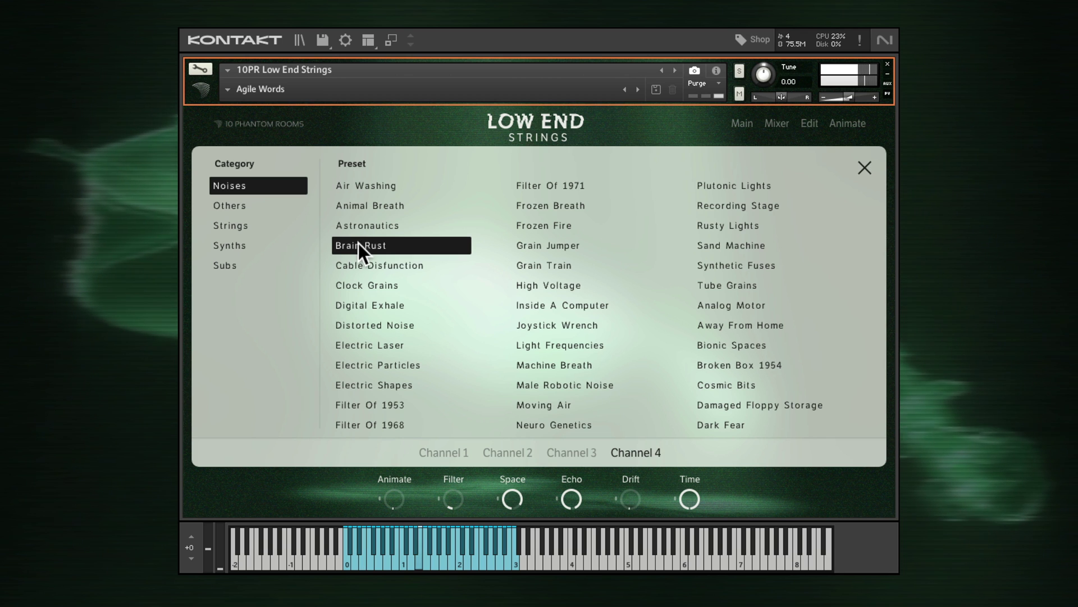
left_click(367, 286)
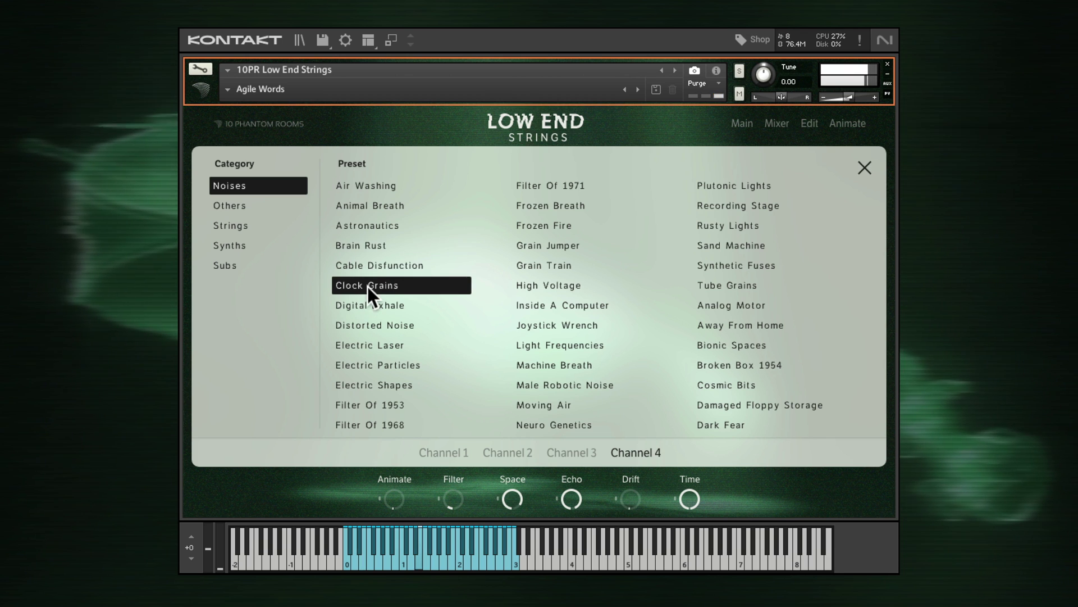
left_click(380, 345)
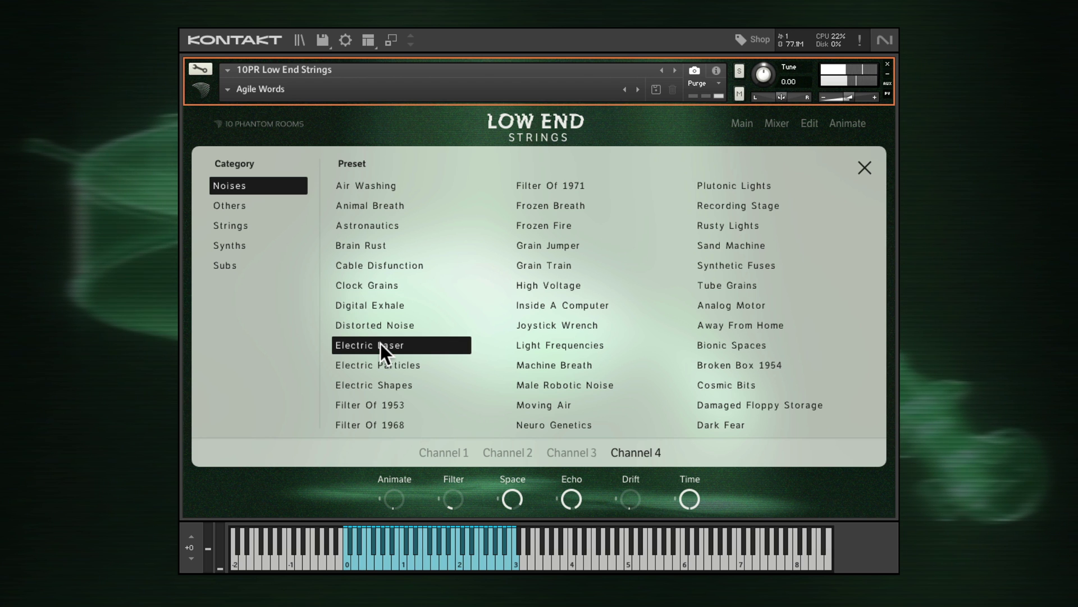
left_click(862, 167)
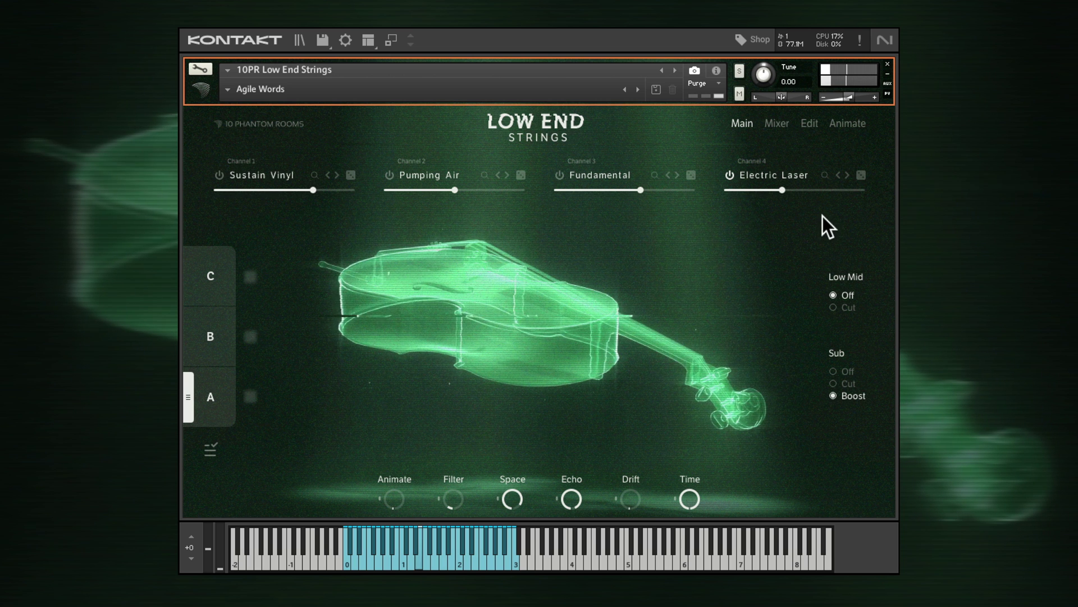
Step Channel 4 through Electric Particles and Electric Shapes to Filter Of 1953
left_click(849, 174)
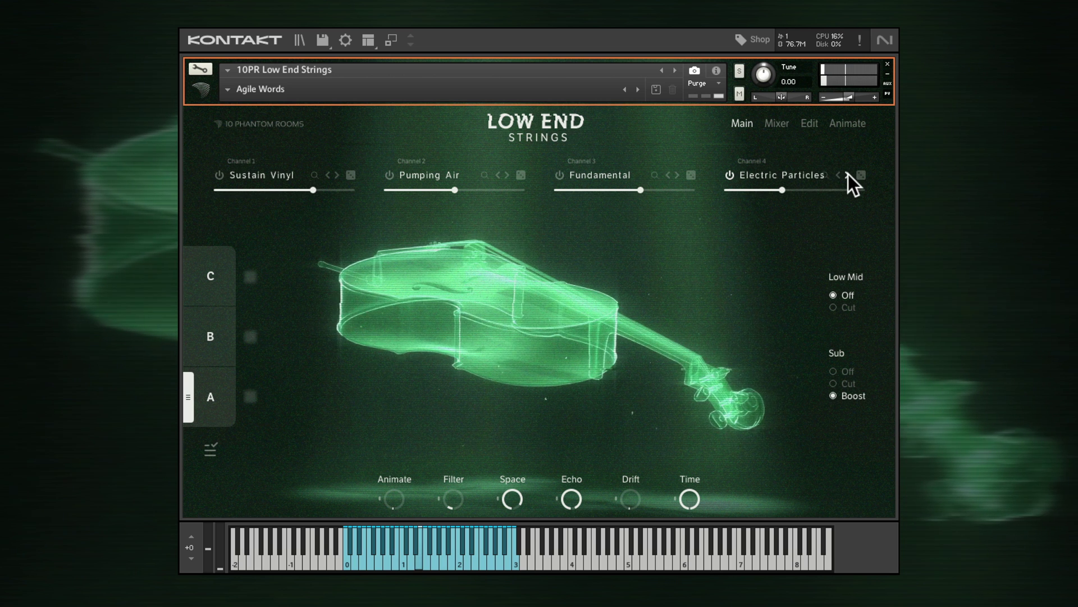
left_click(848, 175)
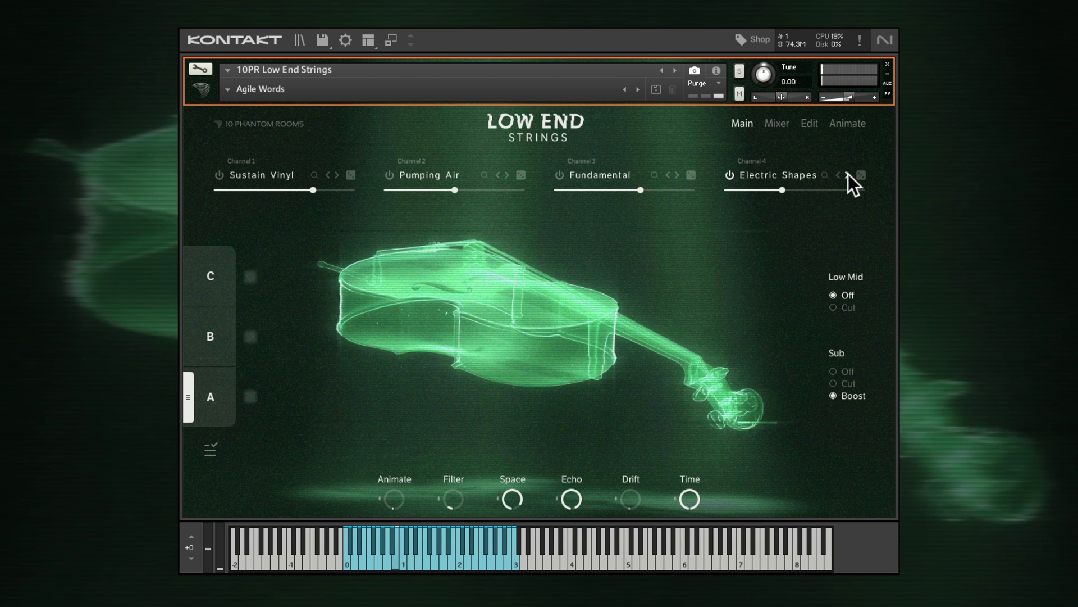
left_click(848, 175)
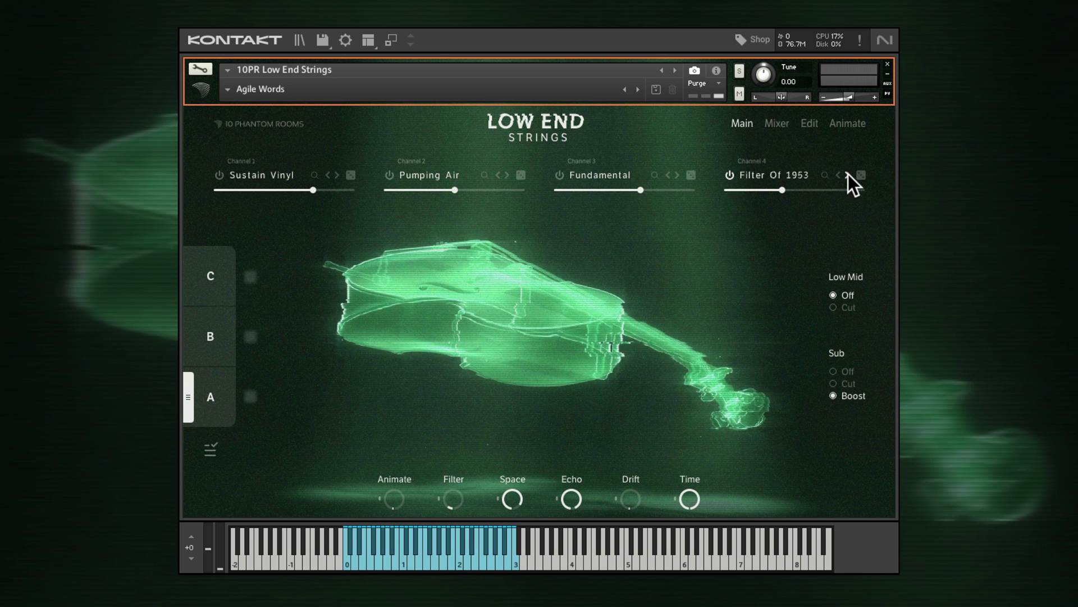
Audition Dusty Organ, Mosfet Burner, Tube Harmonics and Transistor 1972 on Channel 3, then choose Subsonics
left_click(606, 175)
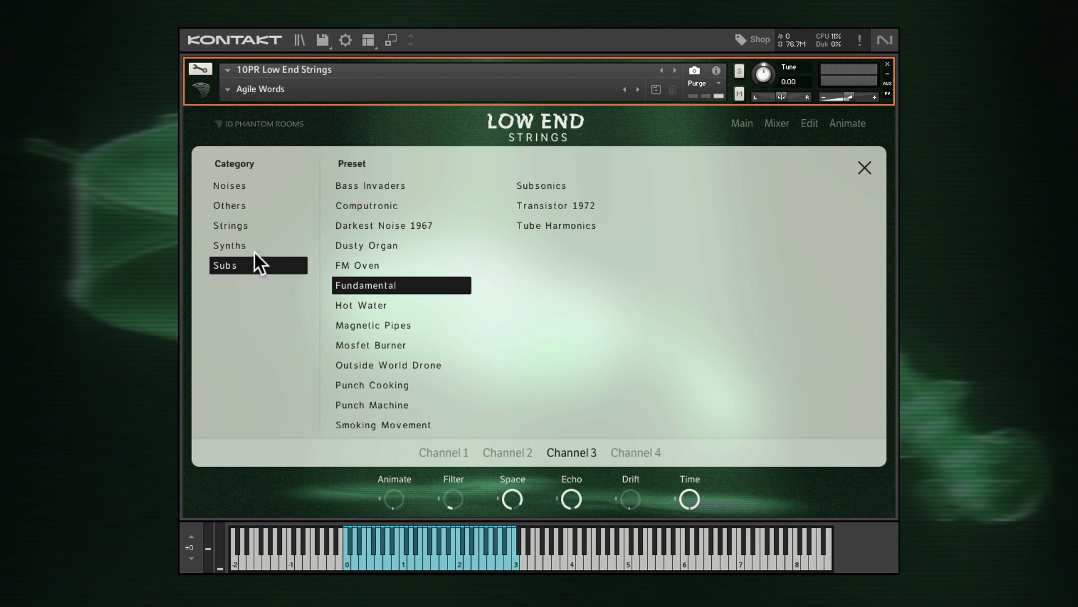
left_click(366, 246)
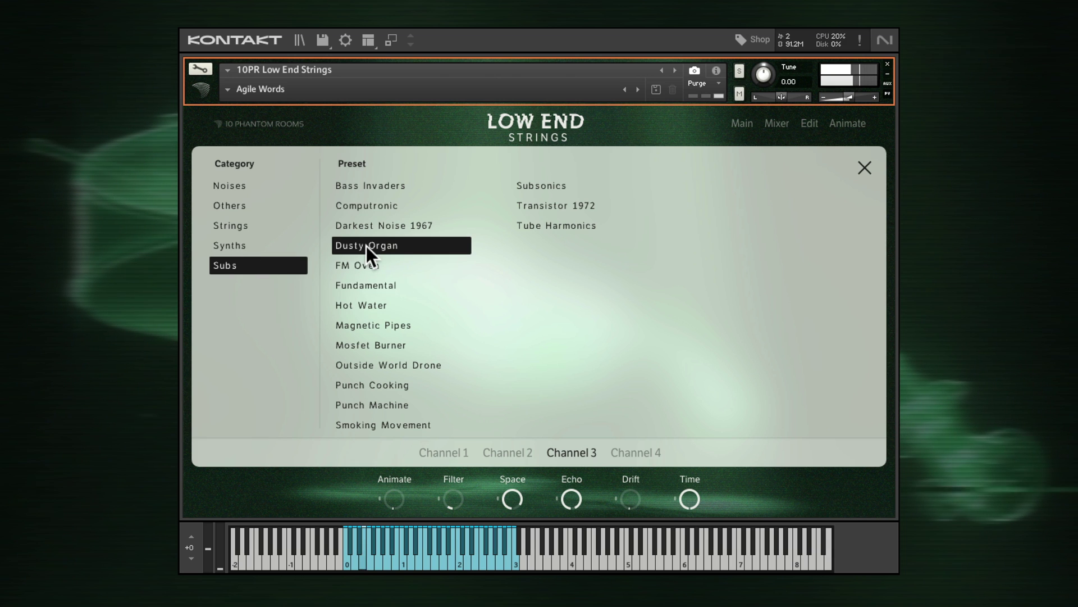
left_click(376, 346)
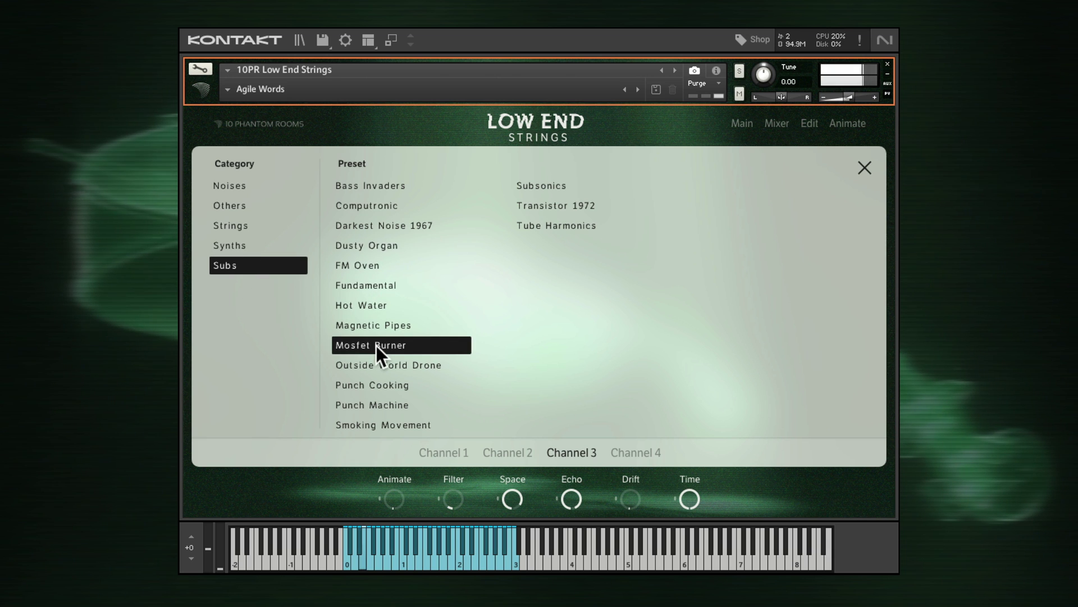
left_click(541, 225)
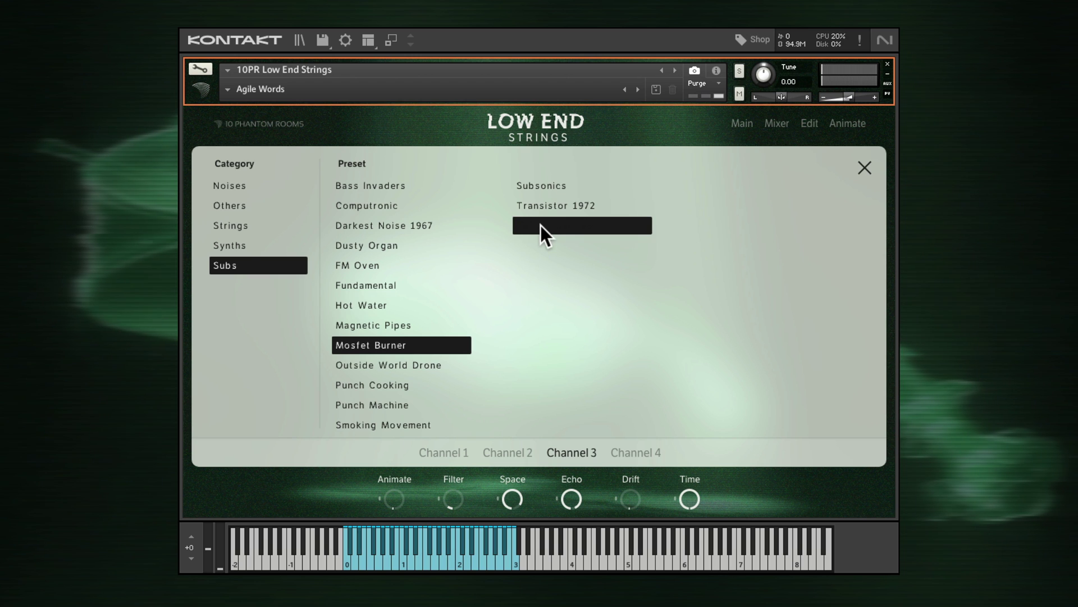
left_click(545, 205)
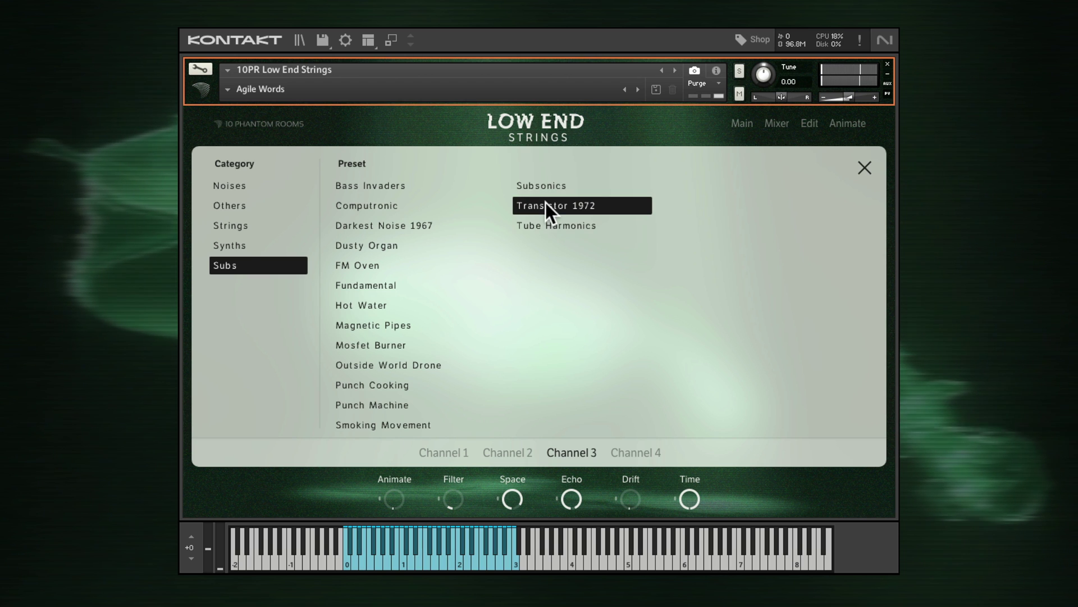
left_click(545, 185)
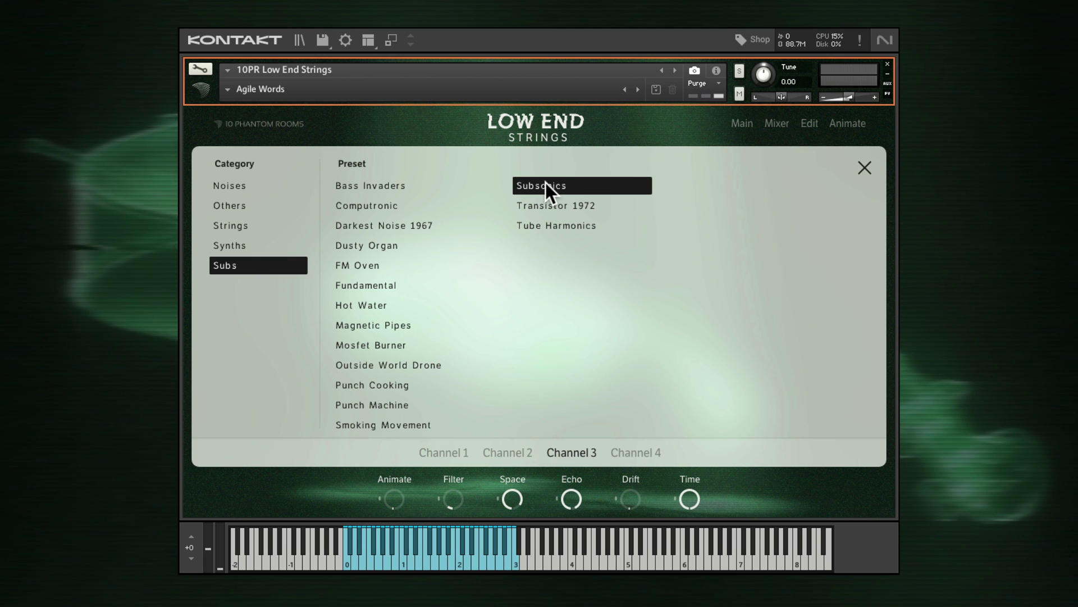
left_click(864, 168)
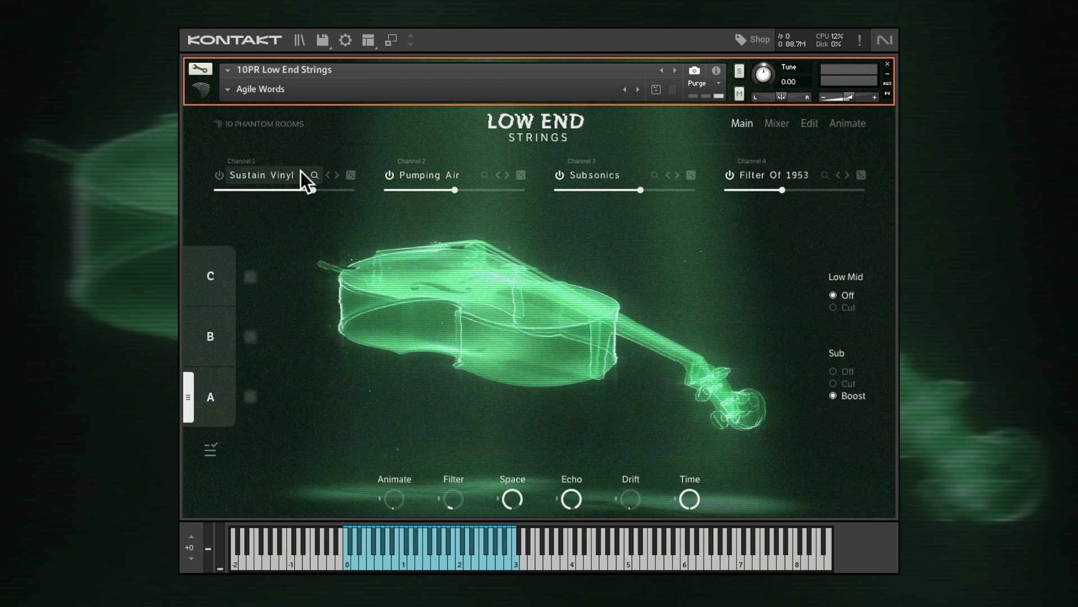
Randomise the sounds of all four channels twice over
left_click(351, 175)
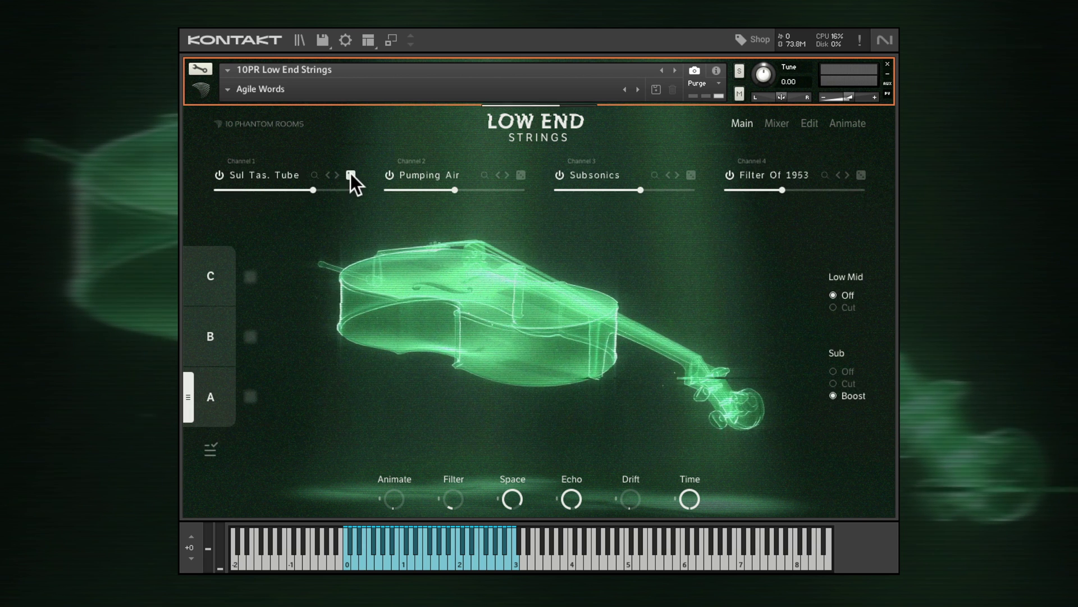
left_click(521, 175)
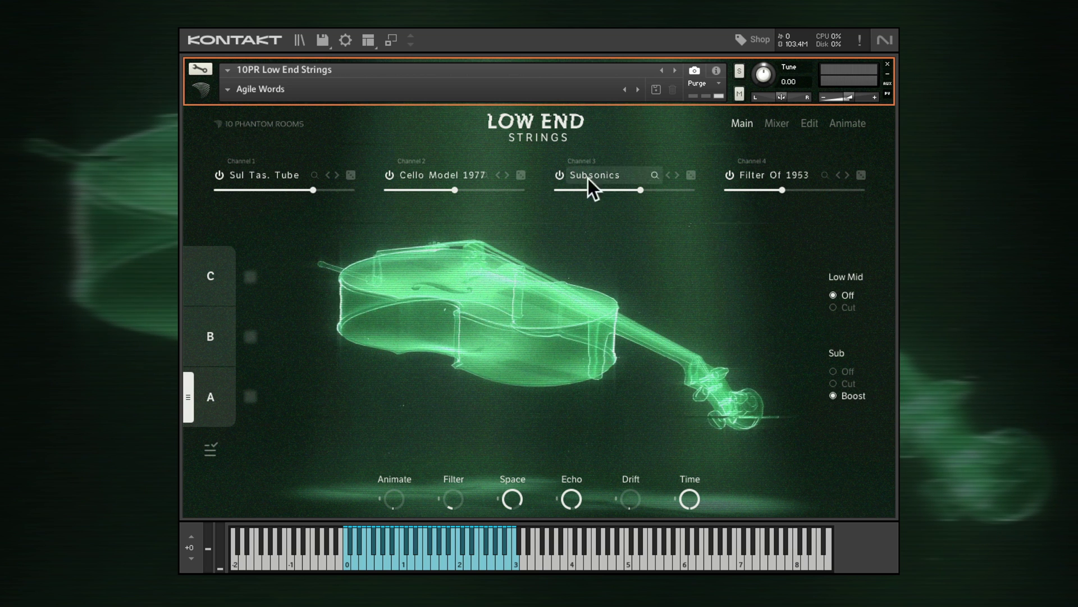
left_click(691, 174)
left_click(861, 174)
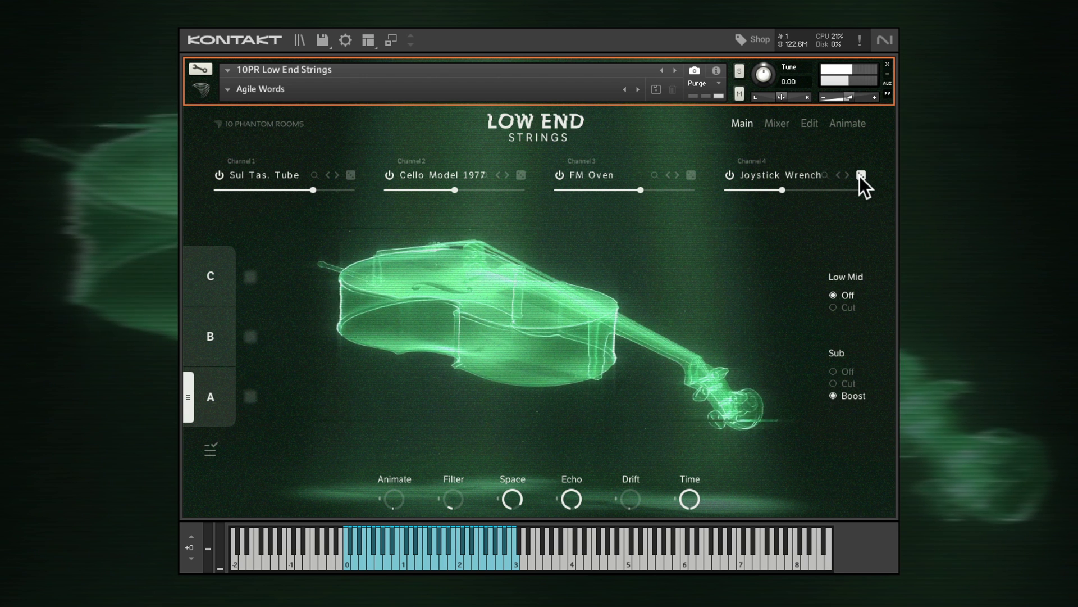
left_click(861, 174)
left_click(691, 175)
left_click(521, 175)
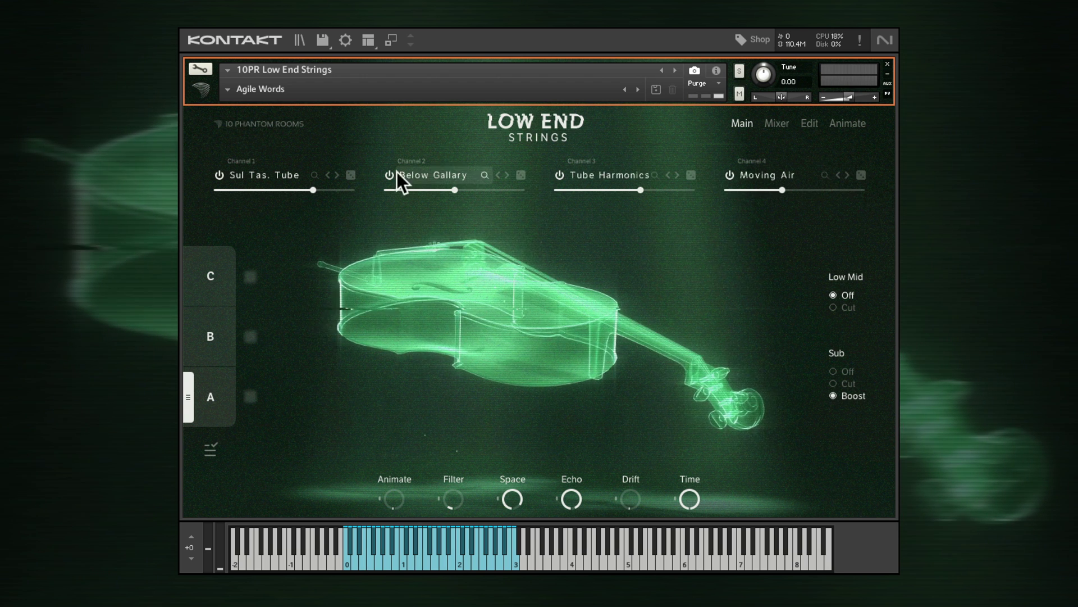
left_click(351, 174)
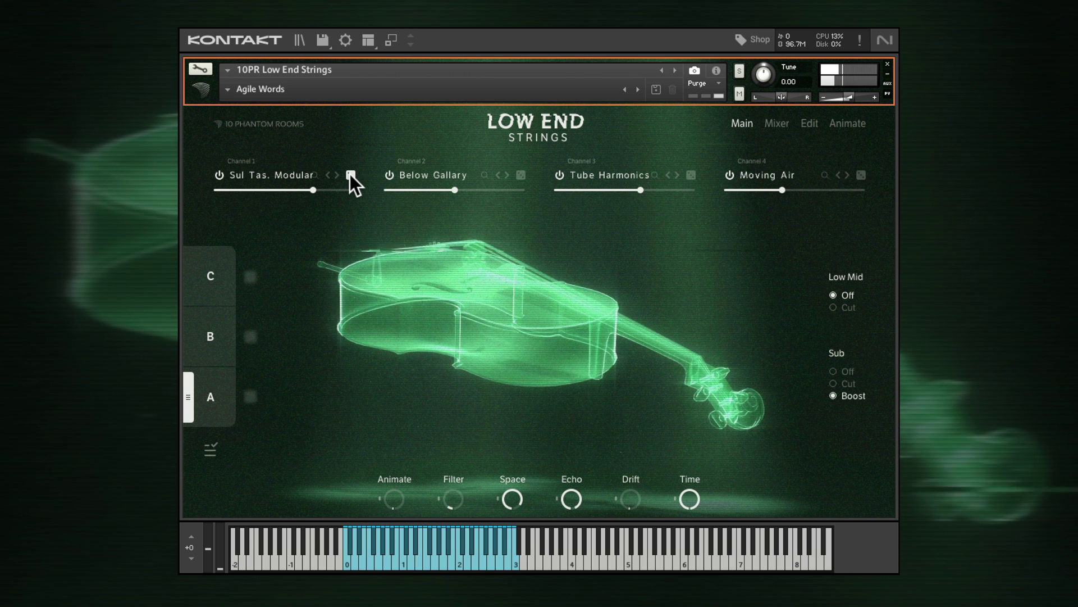
Step Channels 1, 2 and 3 forward two sounds each
left_click(336, 175)
left_click(336, 175)
left_click(498, 175)
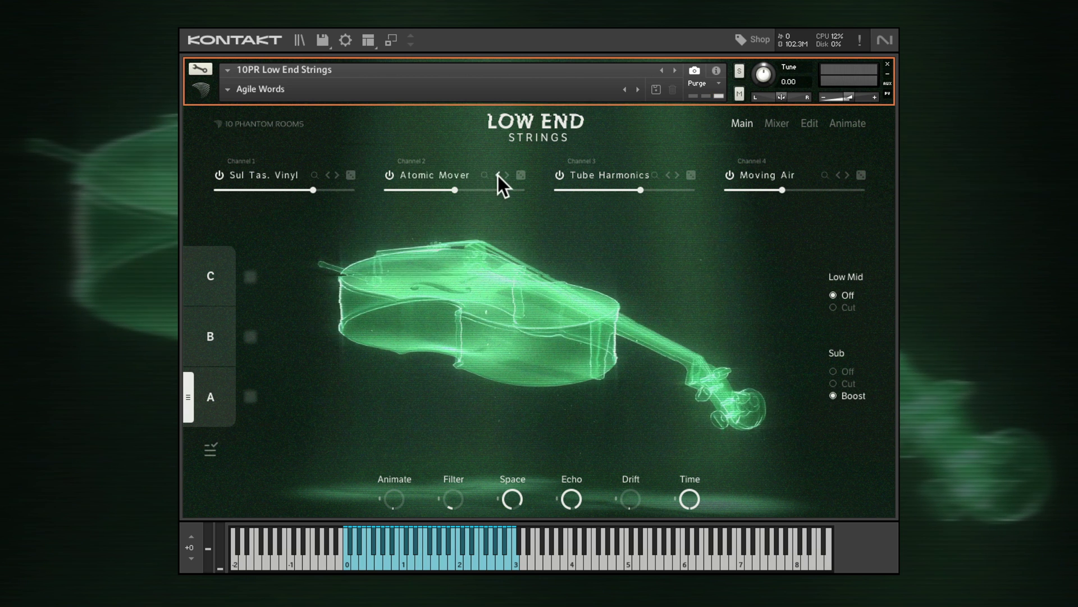
left_click(499, 175)
left_click(669, 174)
left_click(668, 175)
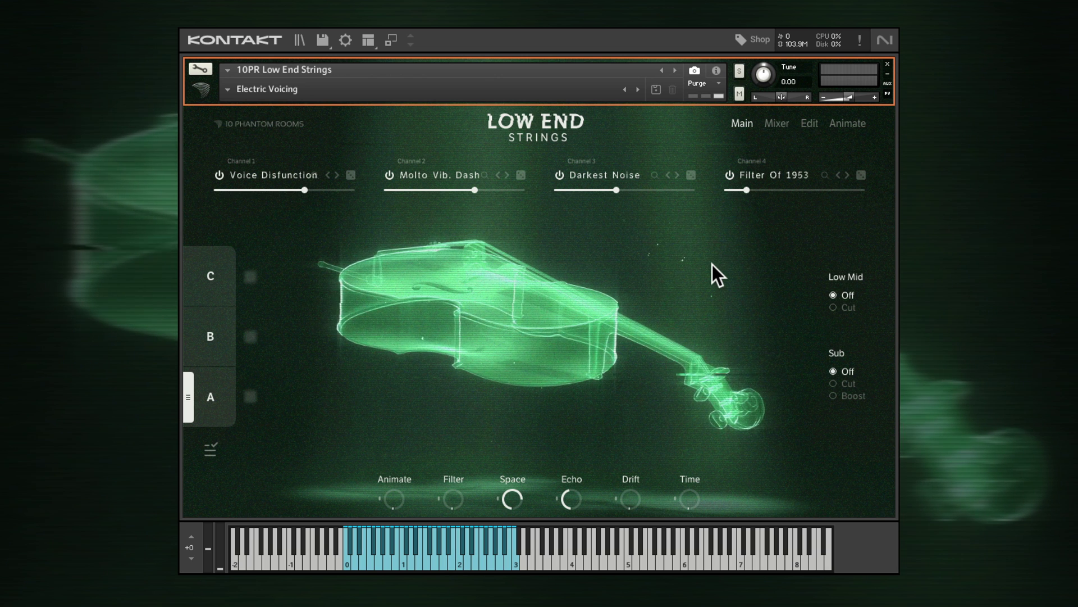
left_click(834, 307)
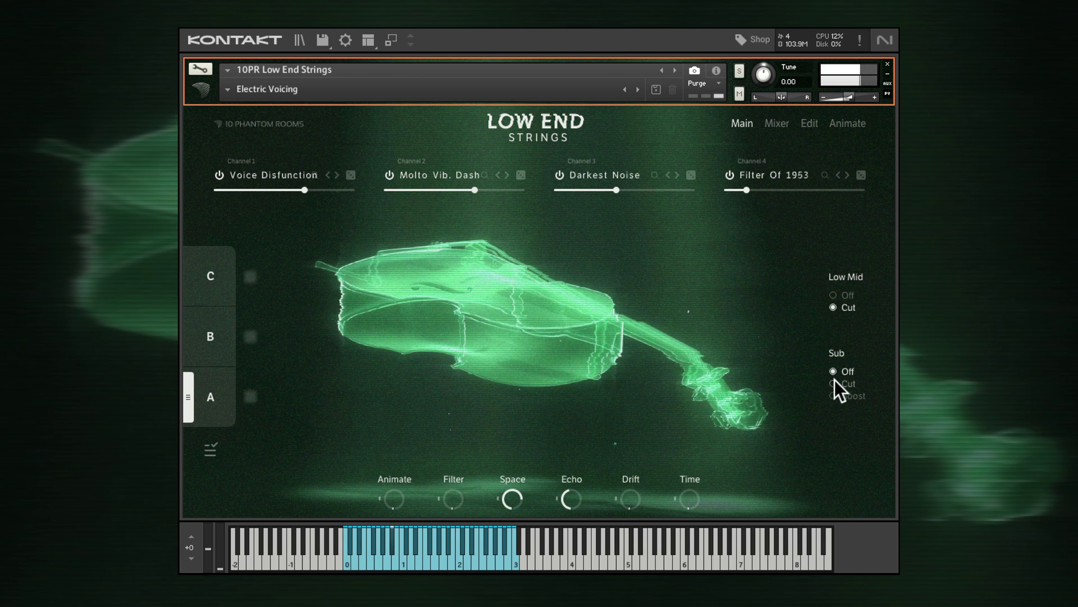
left_click(834, 396)
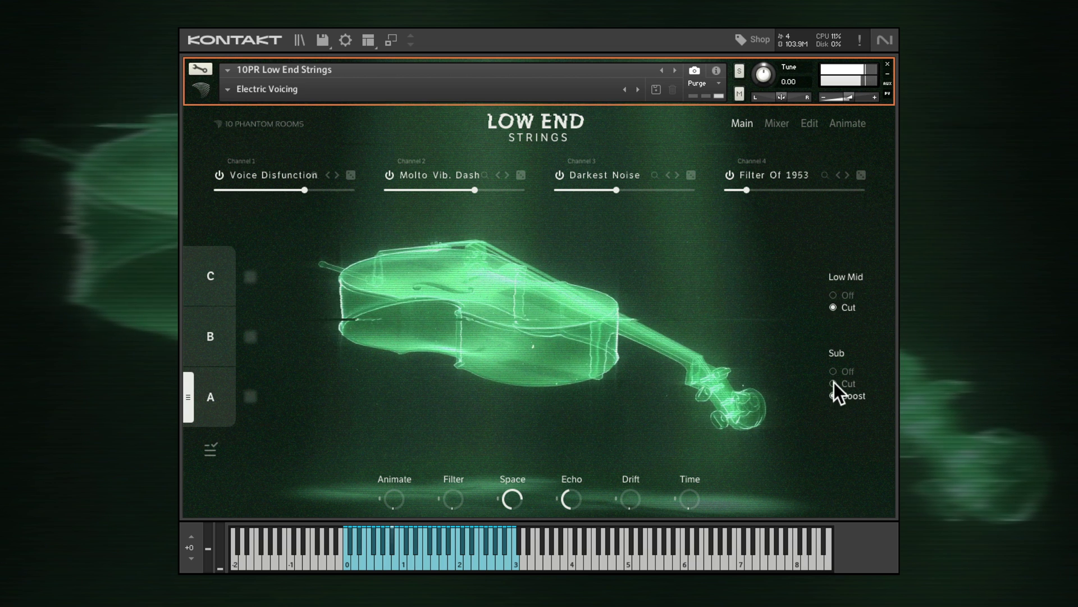
left_click(833, 381)
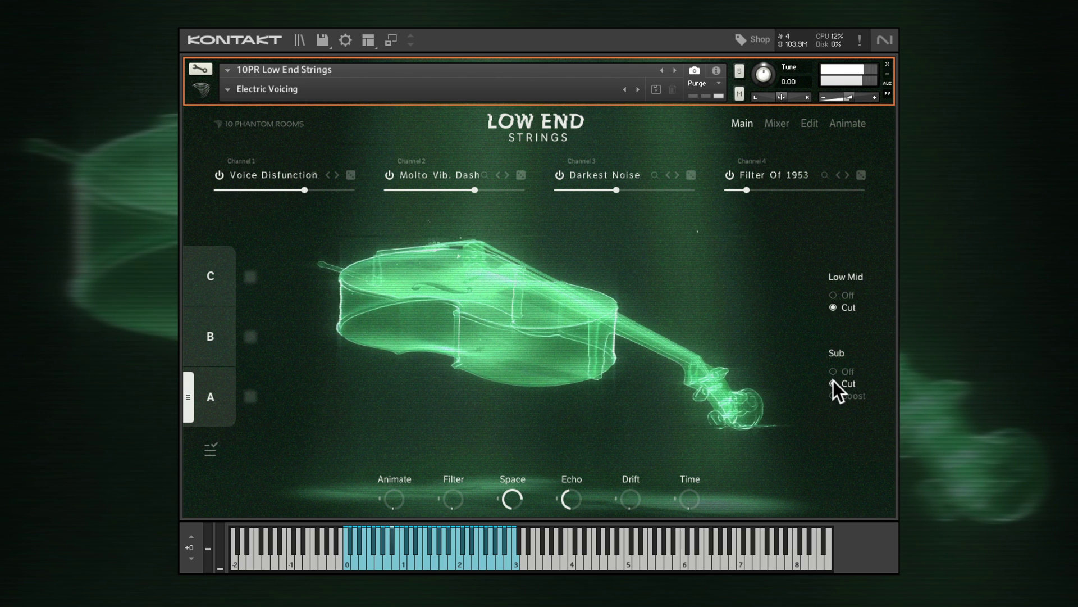
left_click(834, 372)
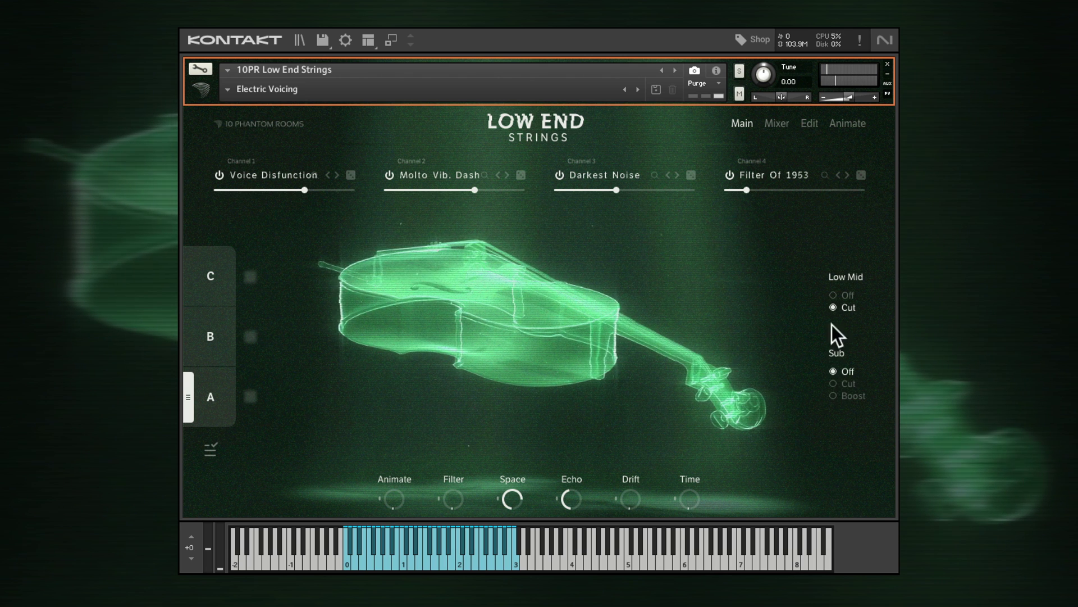
left_click(832, 294)
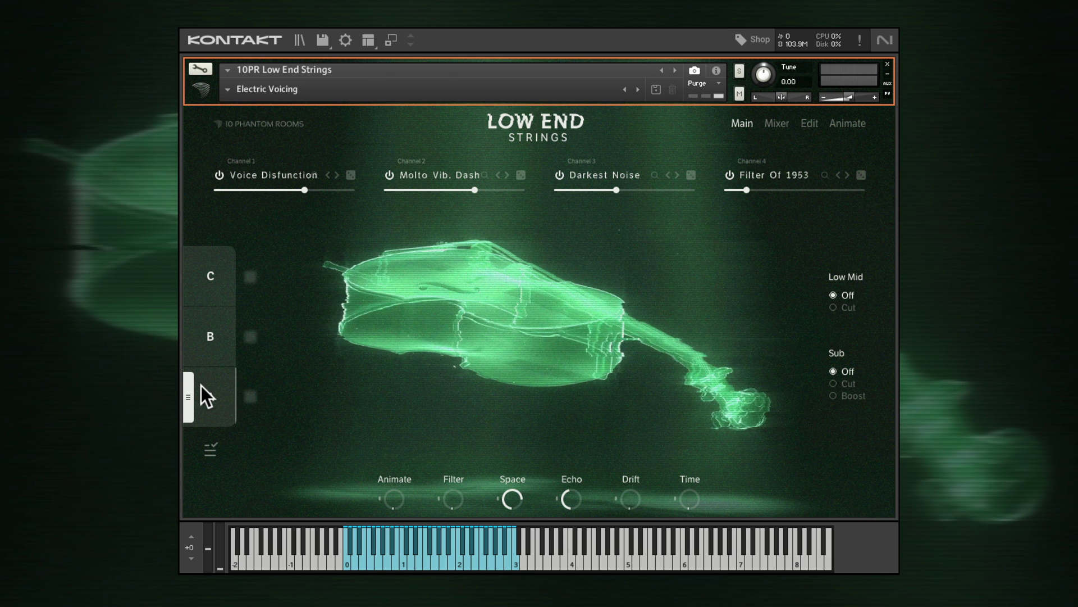
Audition scenes B, C and A, settling back on scene C
left_click(207, 336)
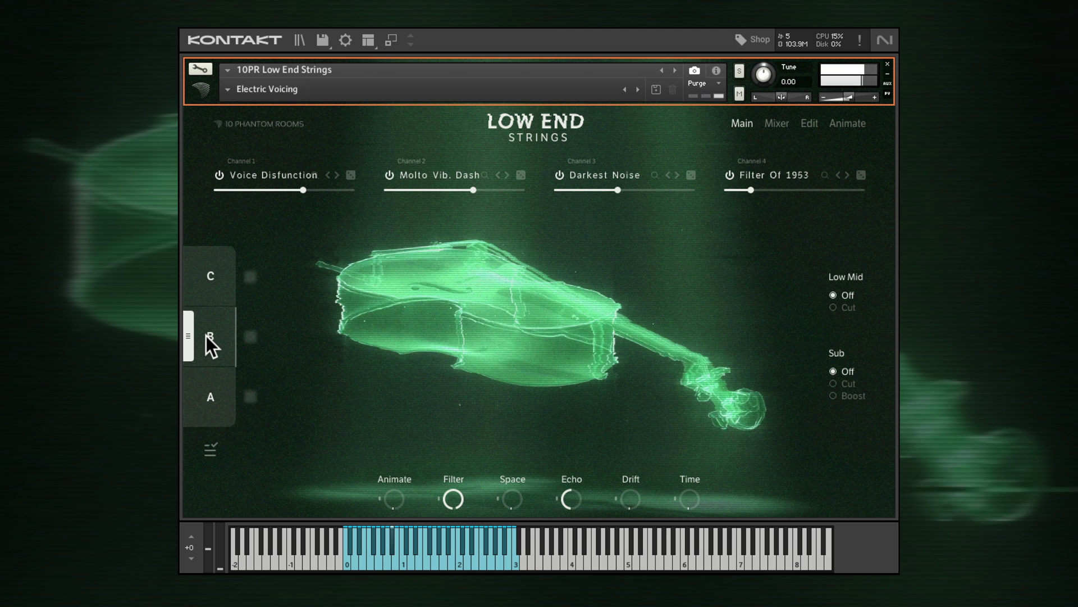
left_click(207, 277)
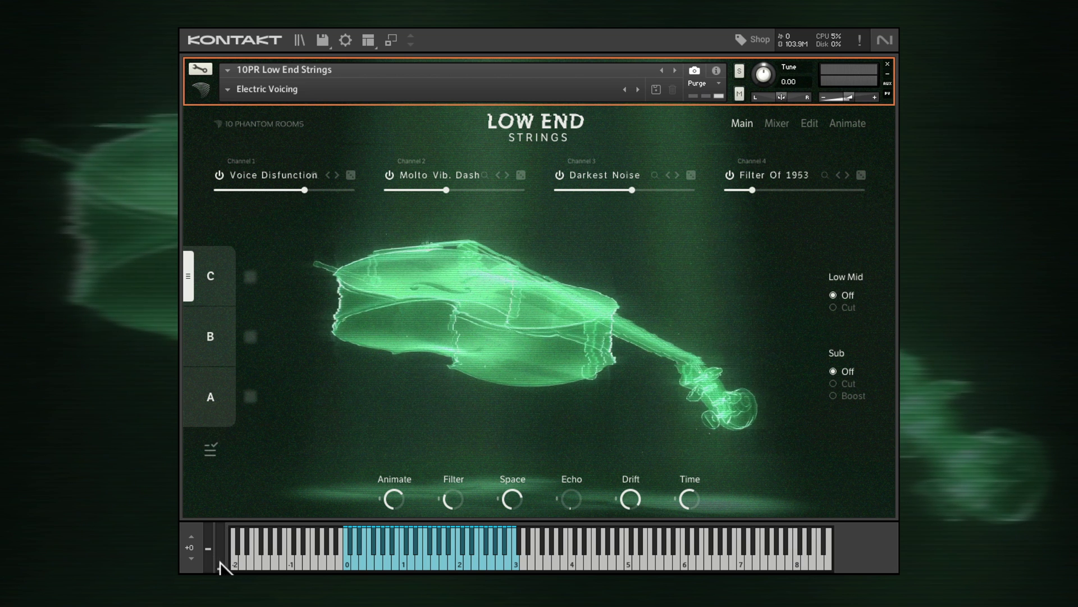
left_click(187, 402)
left_click(190, 276)
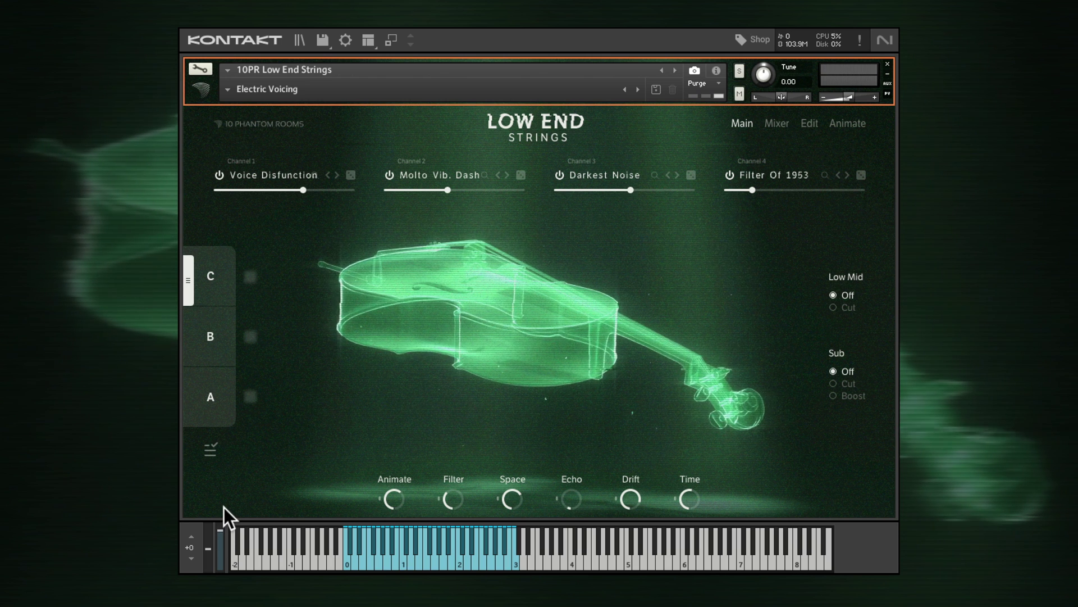
Lower Channels 1 and 3, raise Channels 2 and 4, sweep the morph toward A and back, and check the mixer
left_click_drag(301, 193, 301, 198)
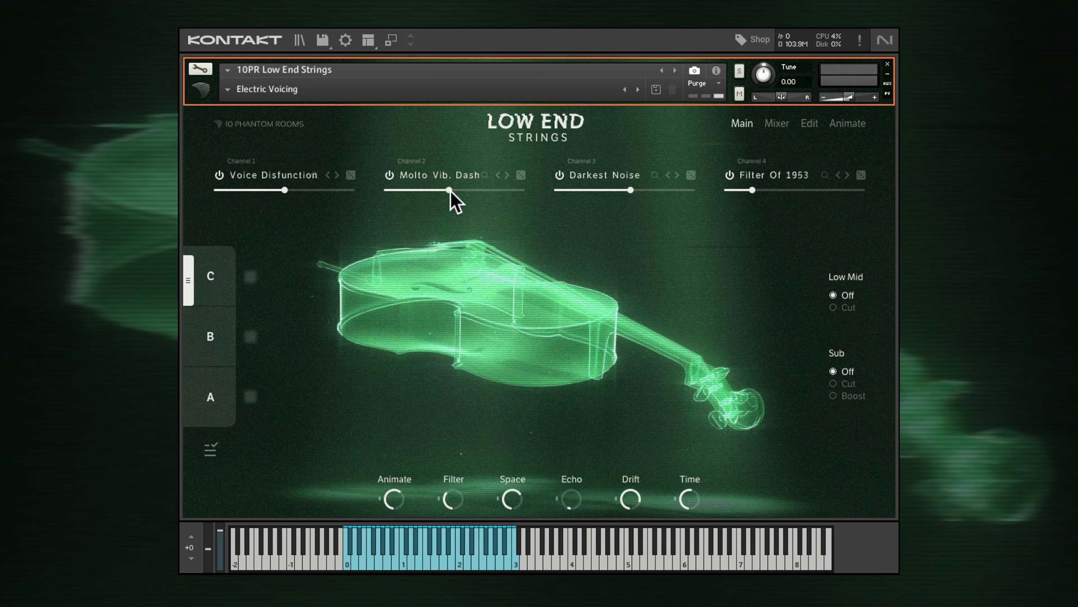
left_click_drag(450, 191, 477, 190)
left_click_drag(630, 189, 615, 190)
left_click_drag(752, 190, 775, 189)
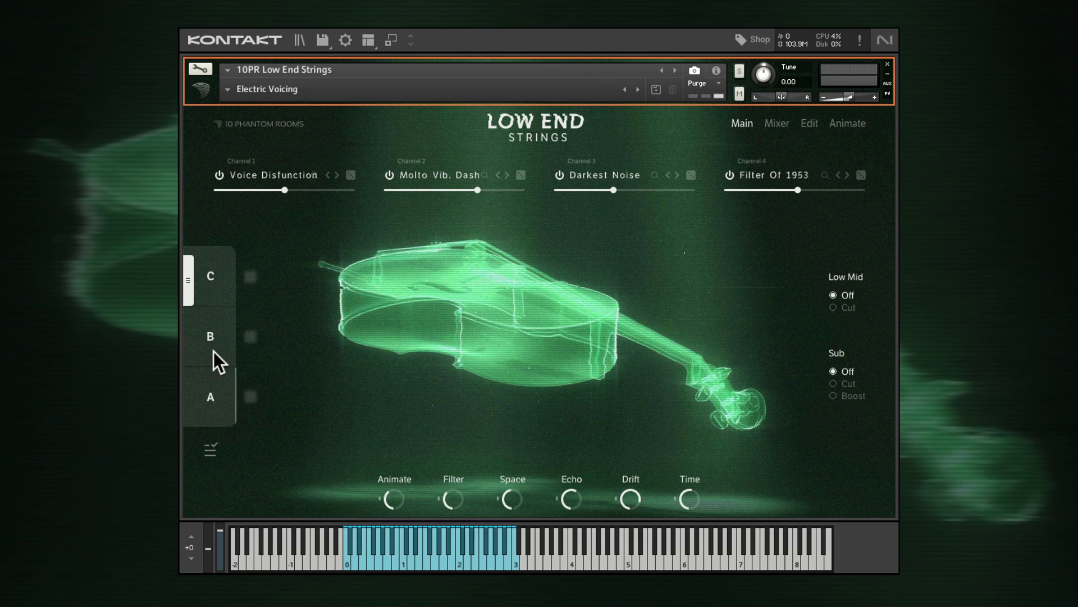
left_click_drag(189, 281, 184, 413)
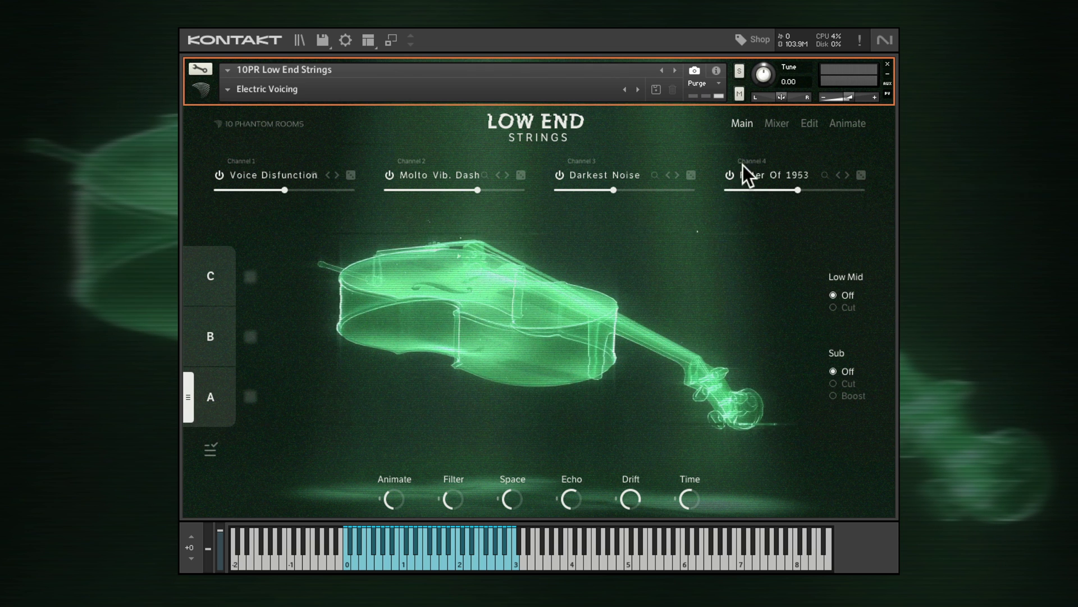
left_click(776, 123)
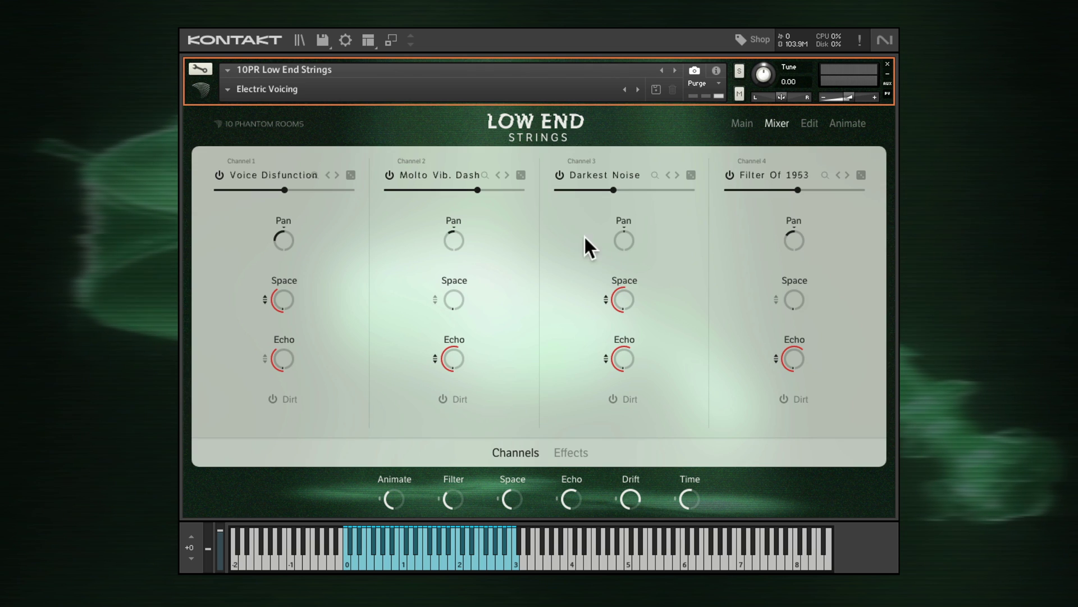
left_click(742, 123)
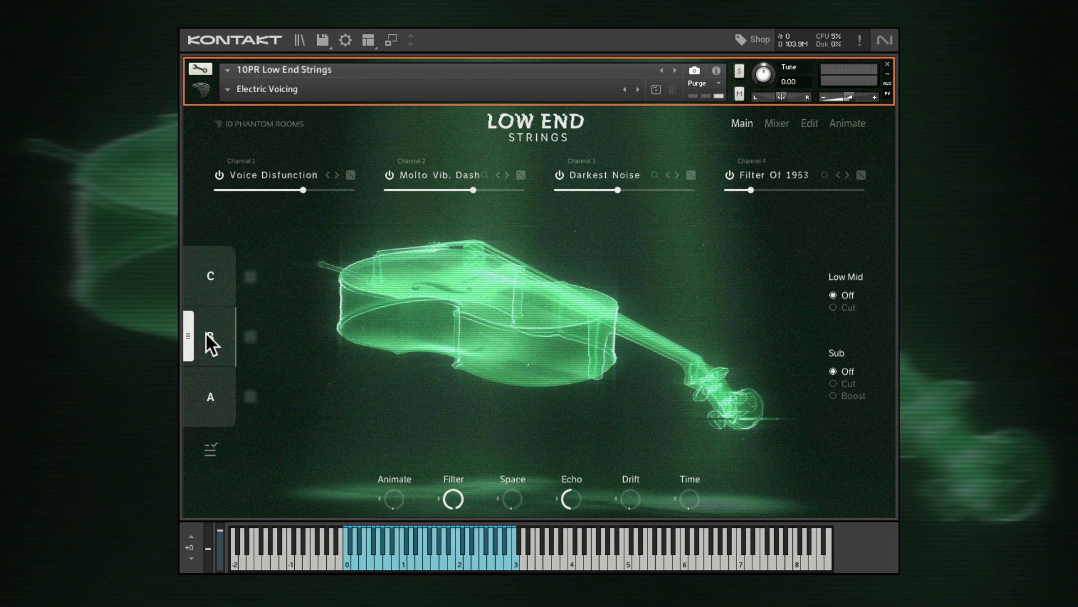
Take the mod wheel off A B C morphing, assign it to Animate and Filter, and lower it to about half
left_click(211, 448)
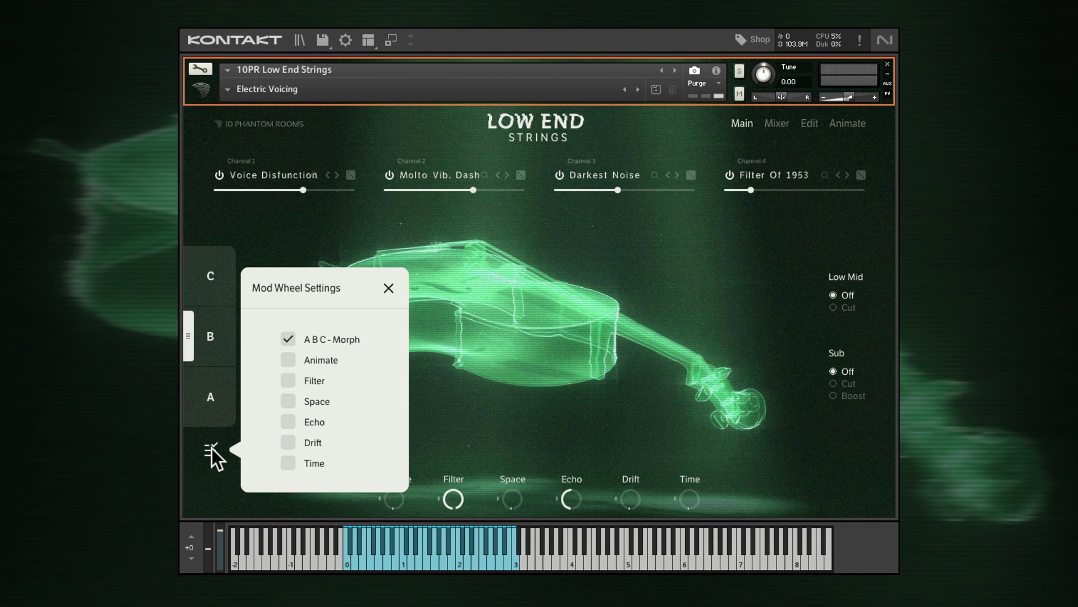
left_click(286, 343)
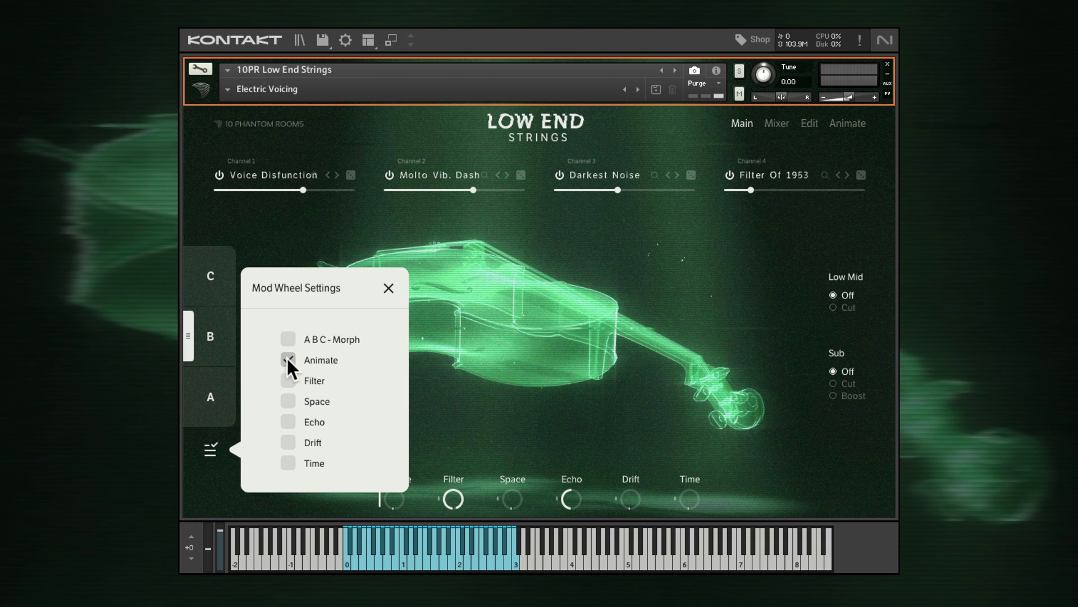
left_click(287, 360)
left_click(287, 381)
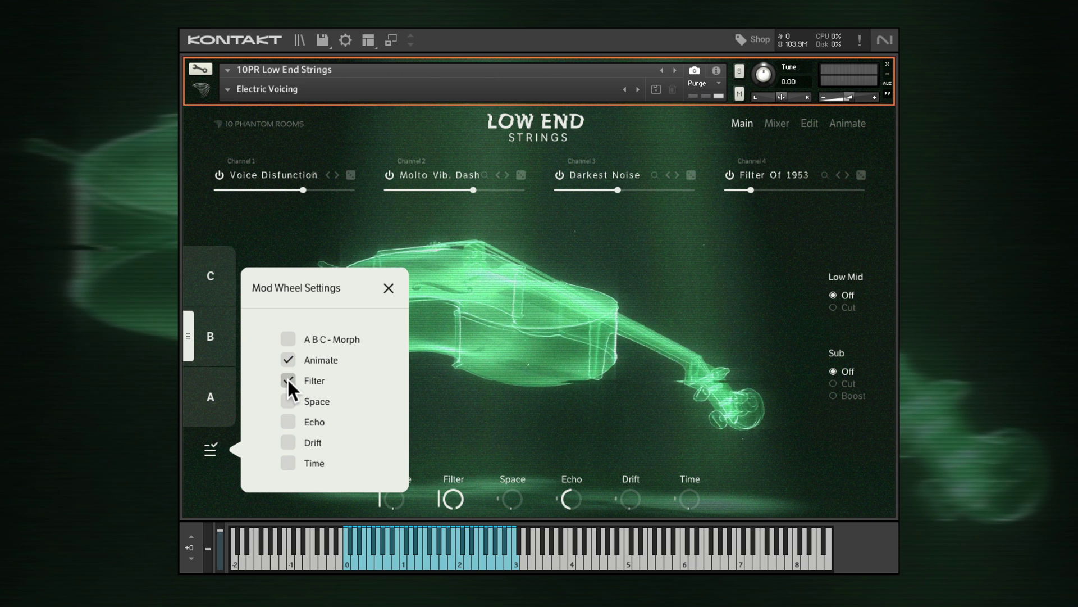
left_click_drag(223, 524, 224, 568)
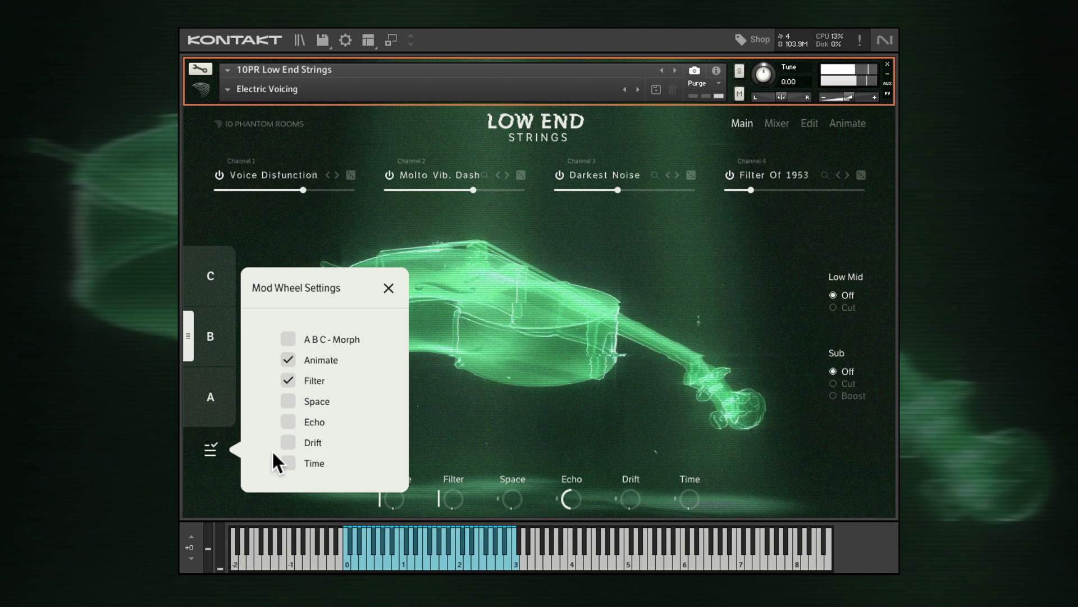
Reassign the mod wheel from Animate and Filter to Echo and Drift, and raise it
left_click(288, 381)
left_click(288, 360)
left_click(288, 422)
left_click(288, 442)
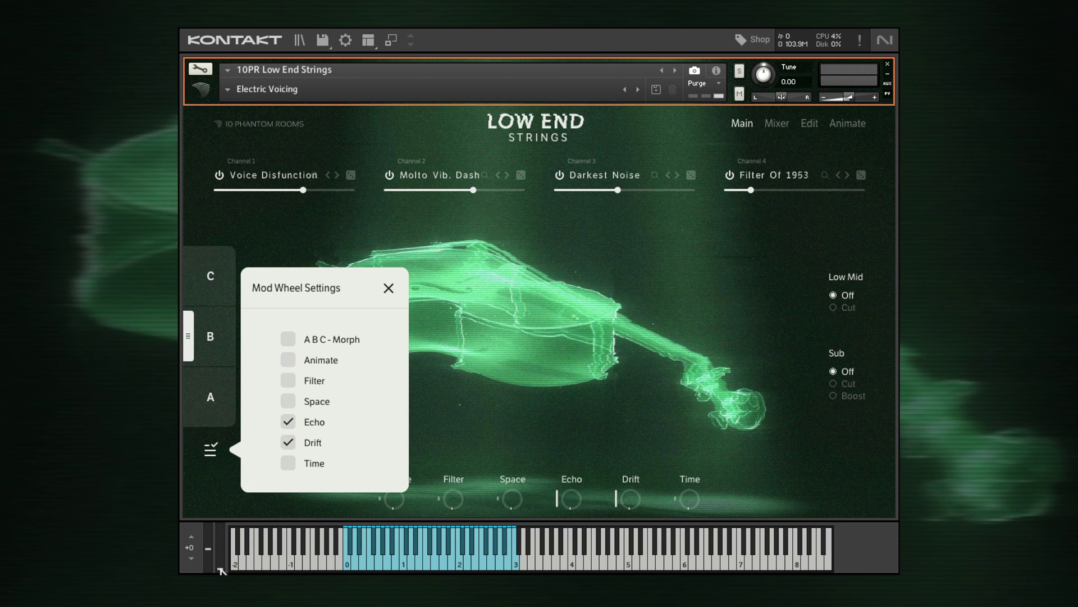
left_click_drag(223, 567, 221, 530)
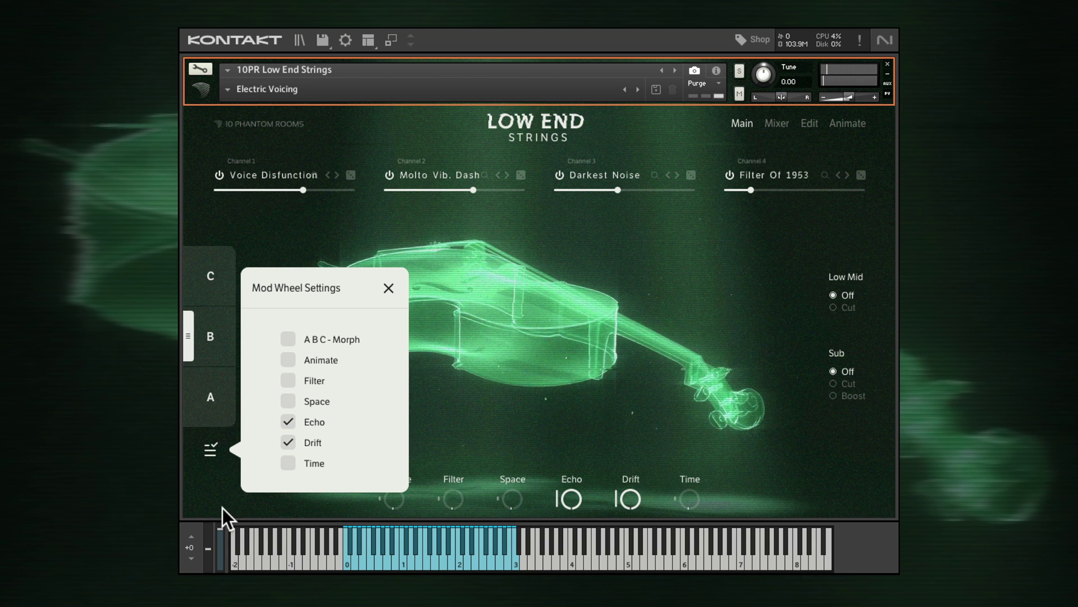
Unassign Echo and Drift, close the Mod Wheel Settings, then reopen them
left_click(288, 422)
left_click(288, 442)
left_click(389, 287)
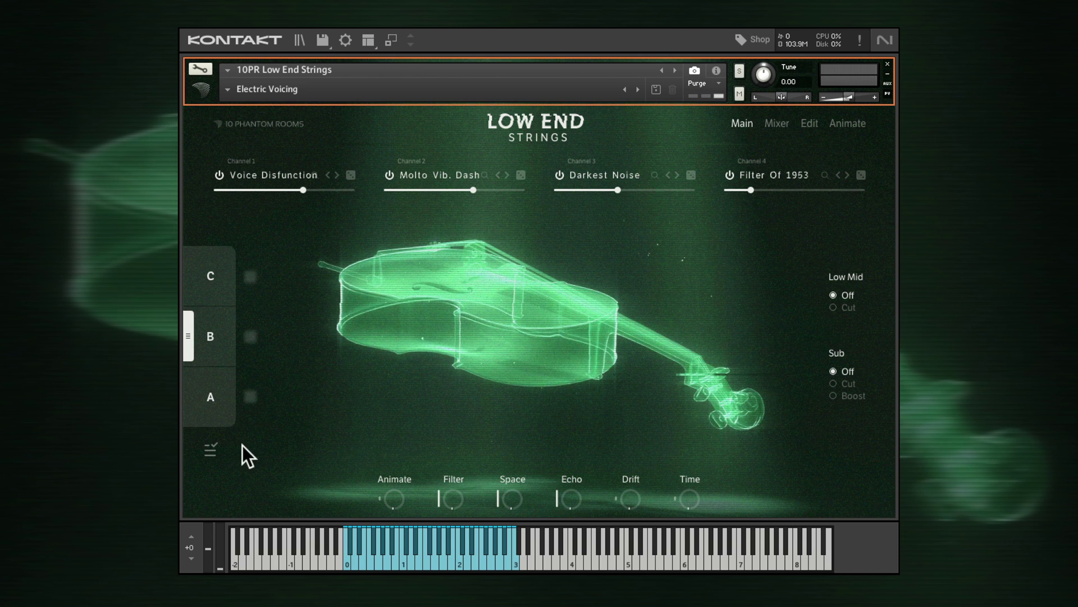
left_click(210, 450)
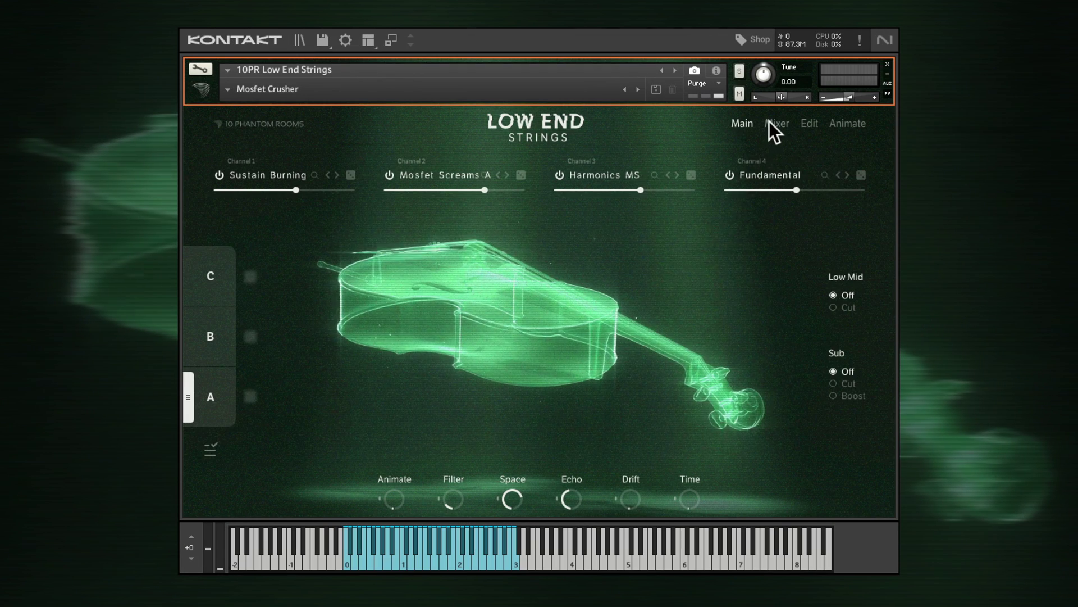
Look over the Mixer, Edit and Animate pages, then lengthen Channel 3's filter envelope decay
left_click(773, 123)
left_click(807, 124)
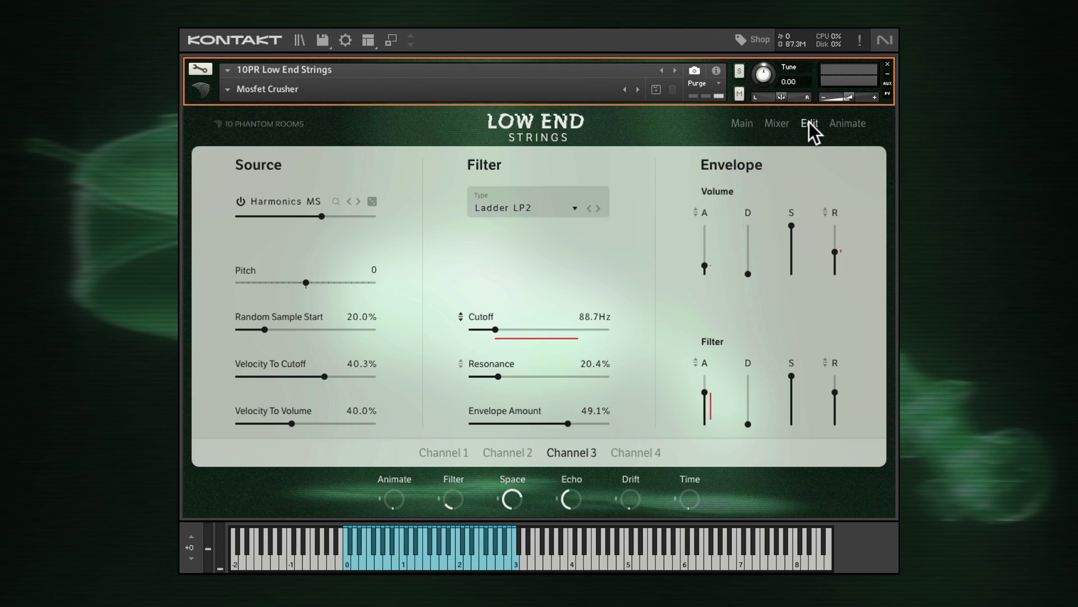
left_click(844, 124)
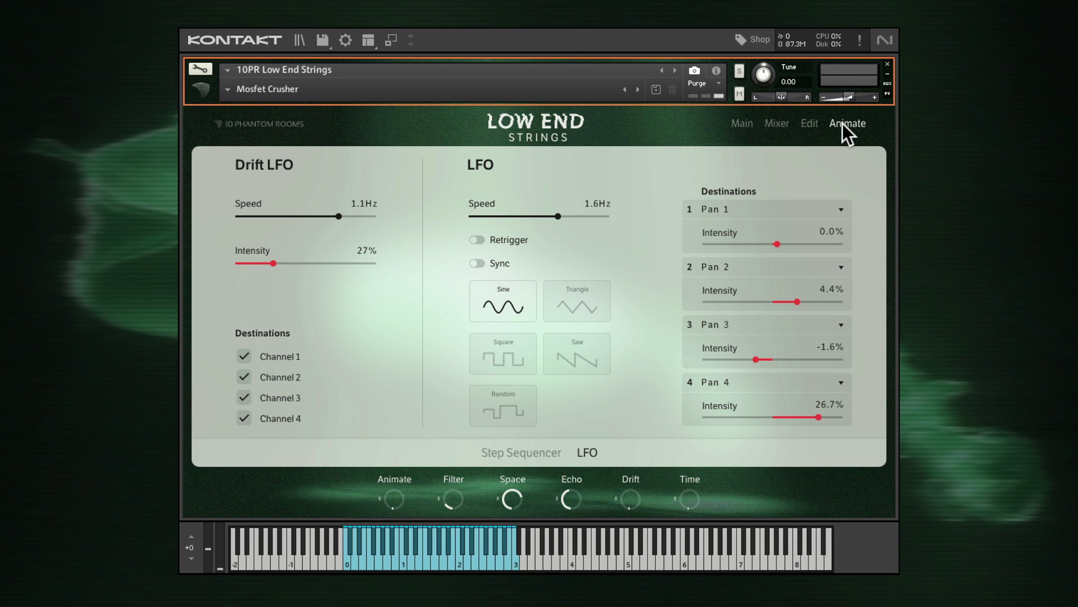
left_click(777, 123)
left_click(571, 452)
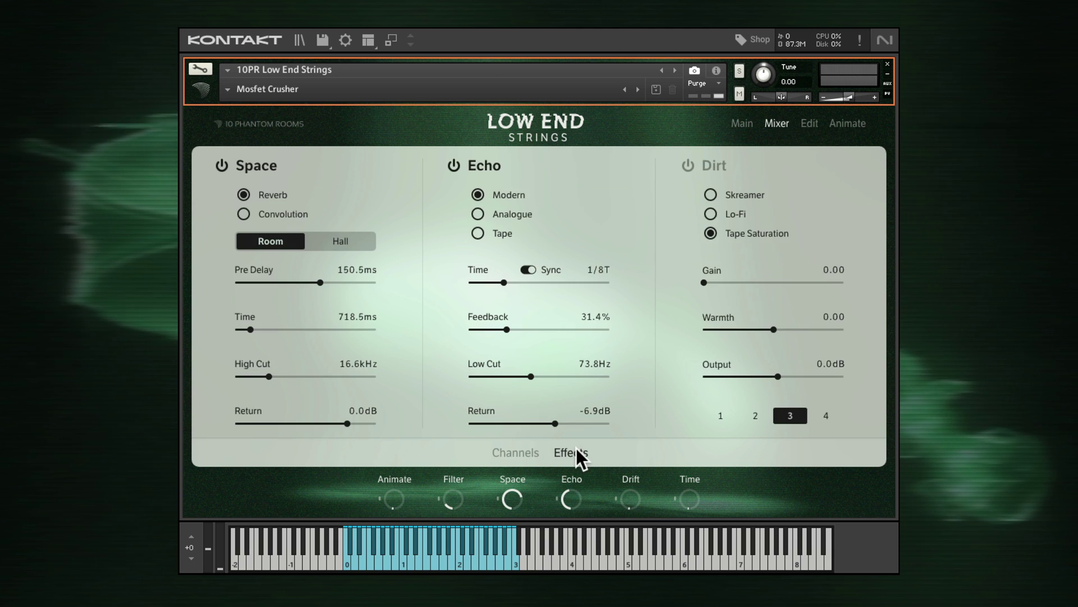
left_click(809, 124)
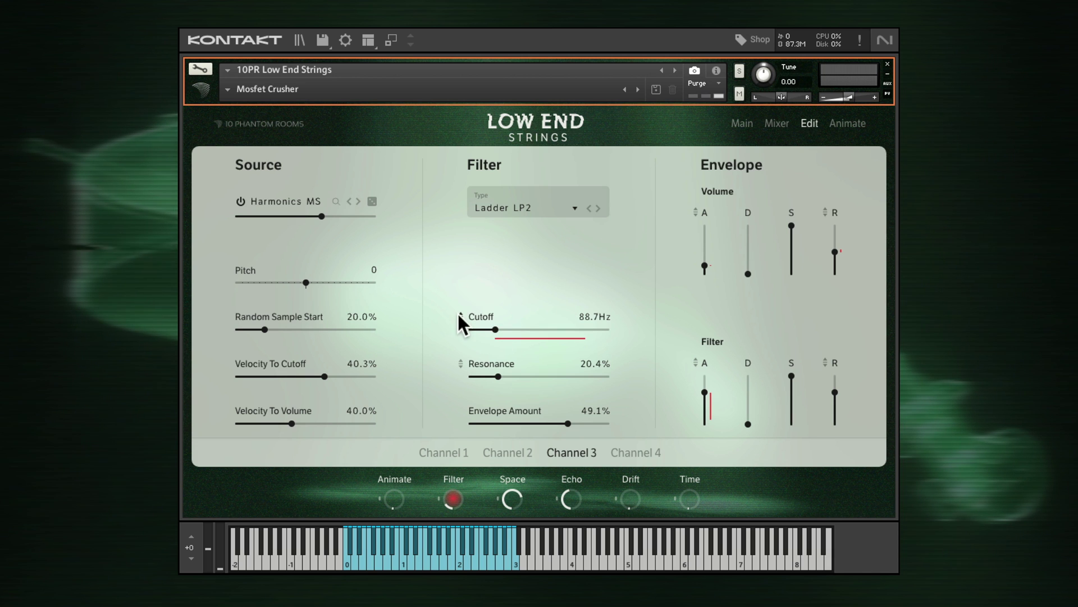
left_click_drag(748, 422, 744, 408)
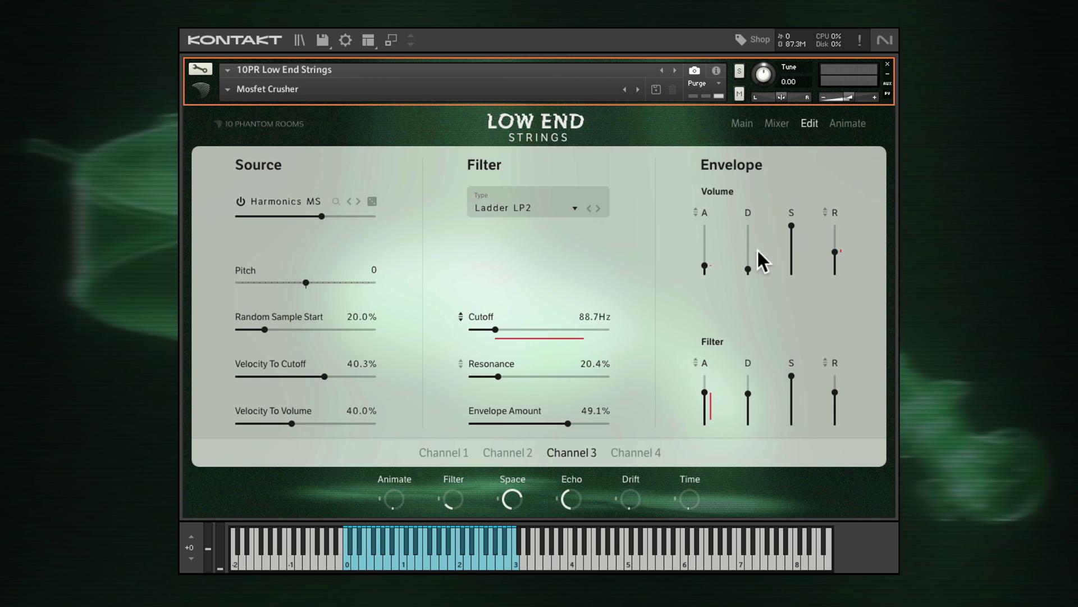
Review the step sequencer, drift/LFO settings and mixer channels and effects, then return to Main
left_click(845, 123)
left_click(560, 451)
left_click(585, 451)
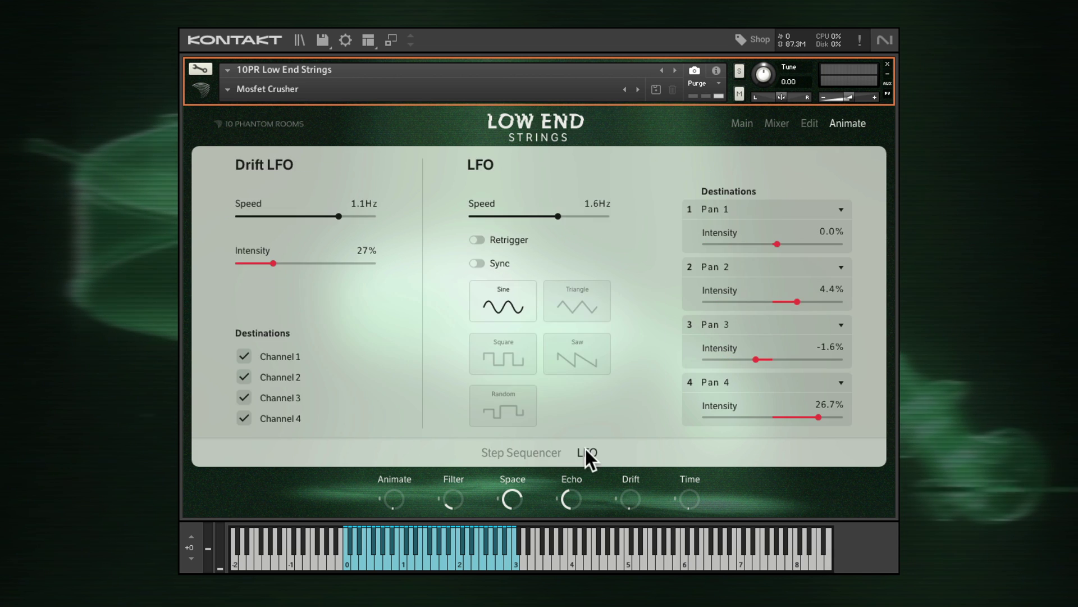
left_click(776, 123)
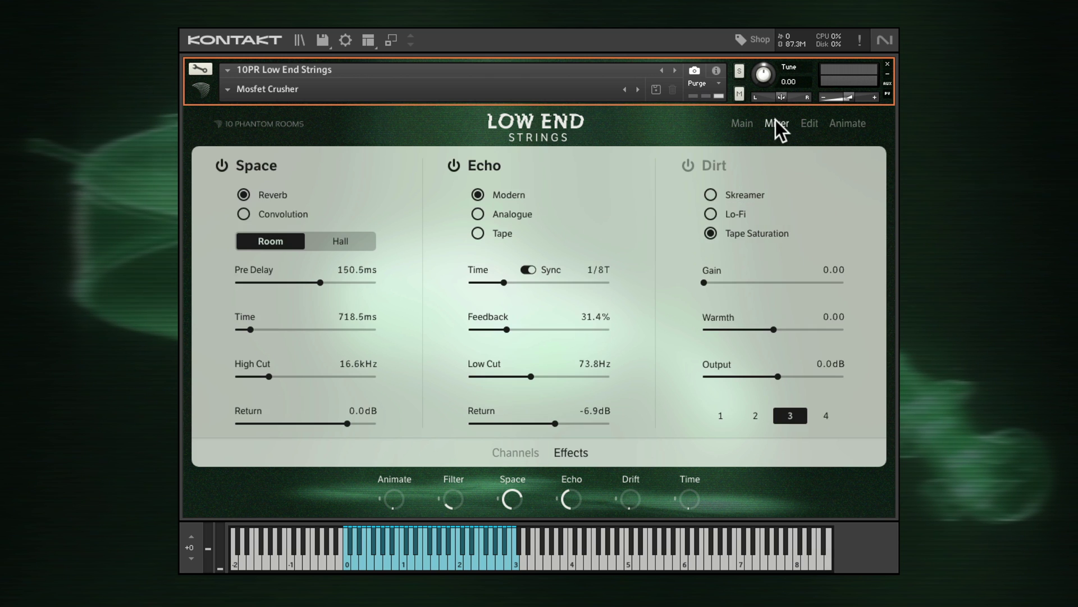
left_click(514, 452)
left_click(568, 452)
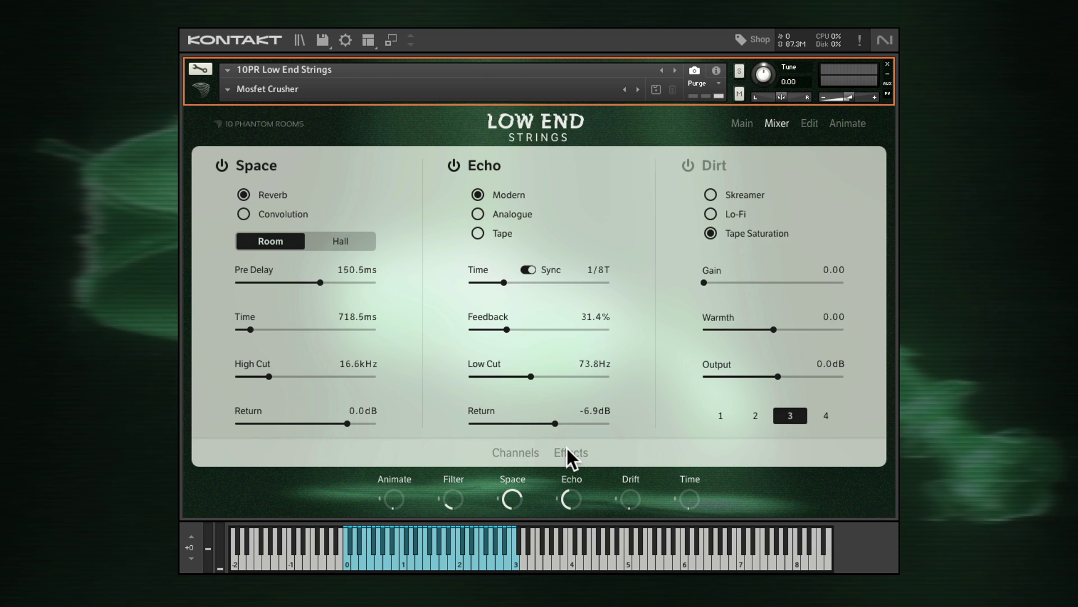
left_click(737, 124)
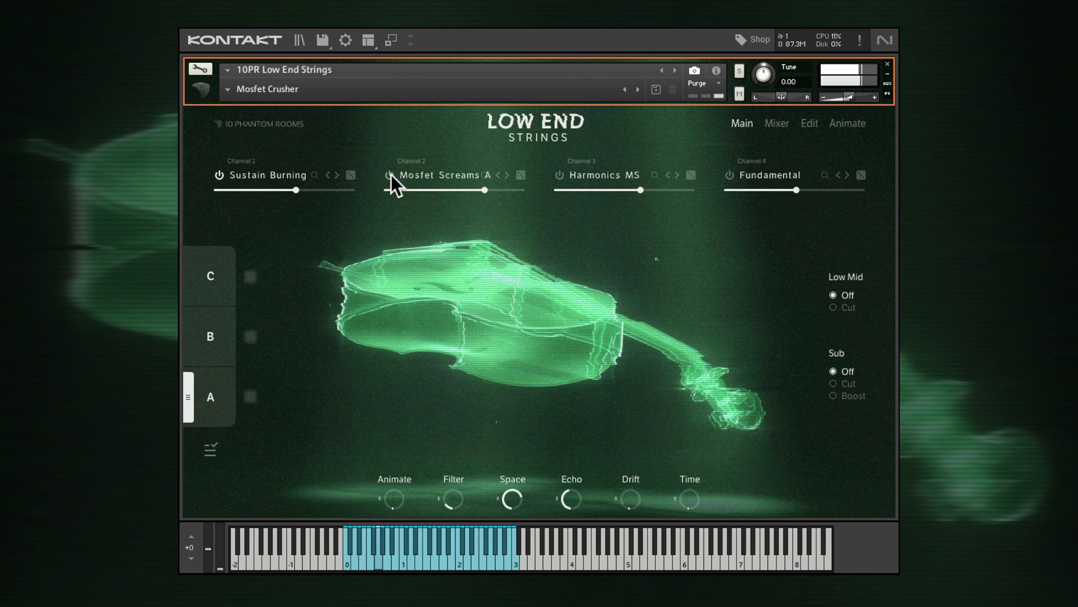
Pan Channel 1 left, turn up its Space and Echo sends, and switch on its Dirt
left_click(778, 123)
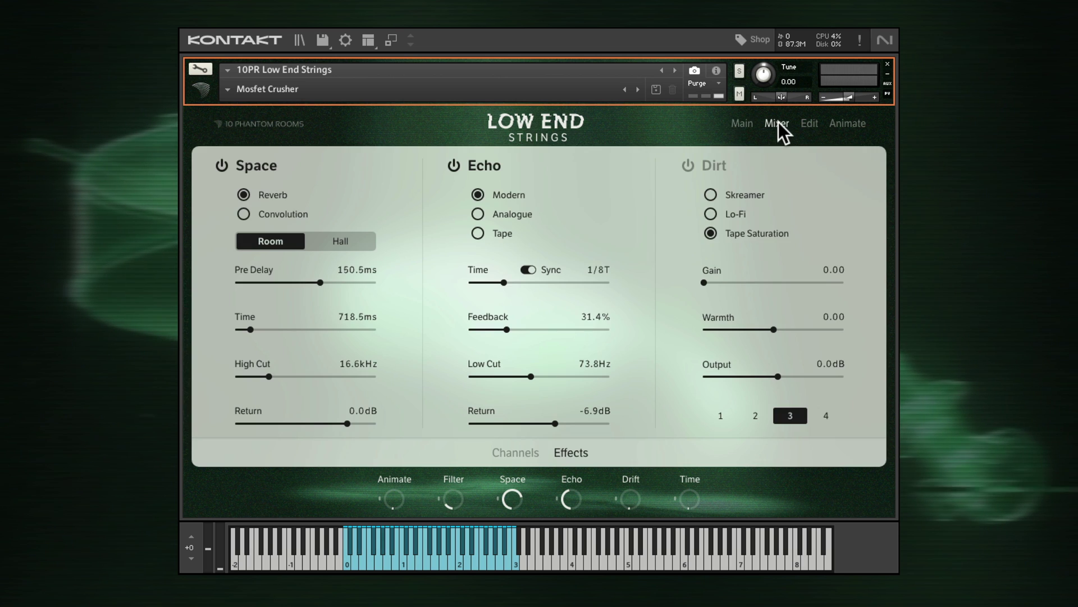
left_click(514, 451)
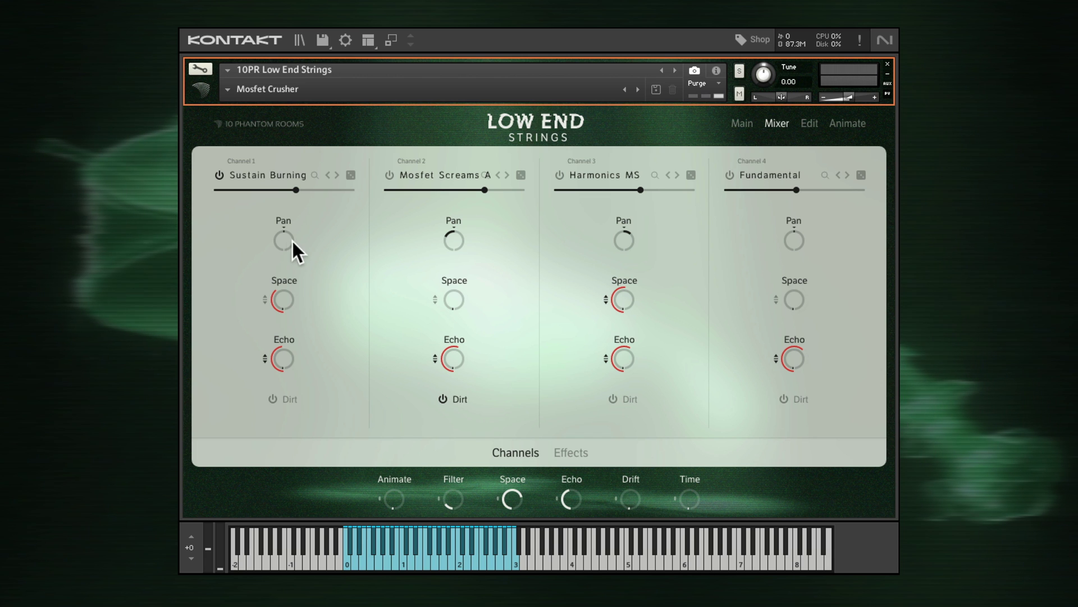
mouse_move(291, 239)
left_mouse_down()
mouse_move(284, 269)
mouse_move(279, 200)
mouse_move(279, 234)
left_mouse_up()
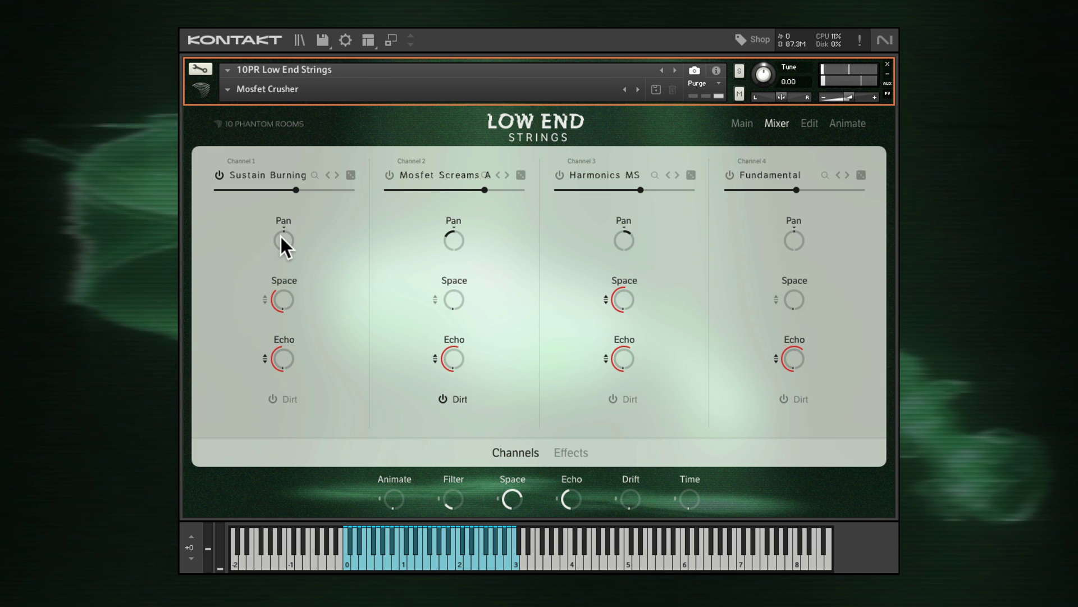
mouse_move(287, 292)
left_mouse_down()
mouse_move(281, 218)
mouse_move(282, 310)
left_mouse_up()
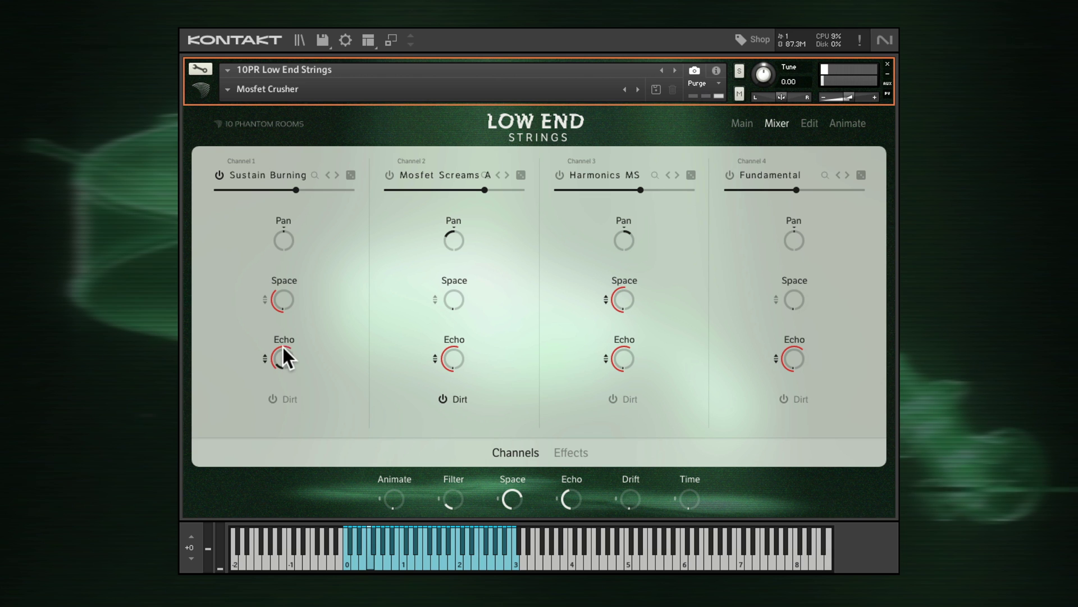
left_click_drag(283, 347, 274, 393)
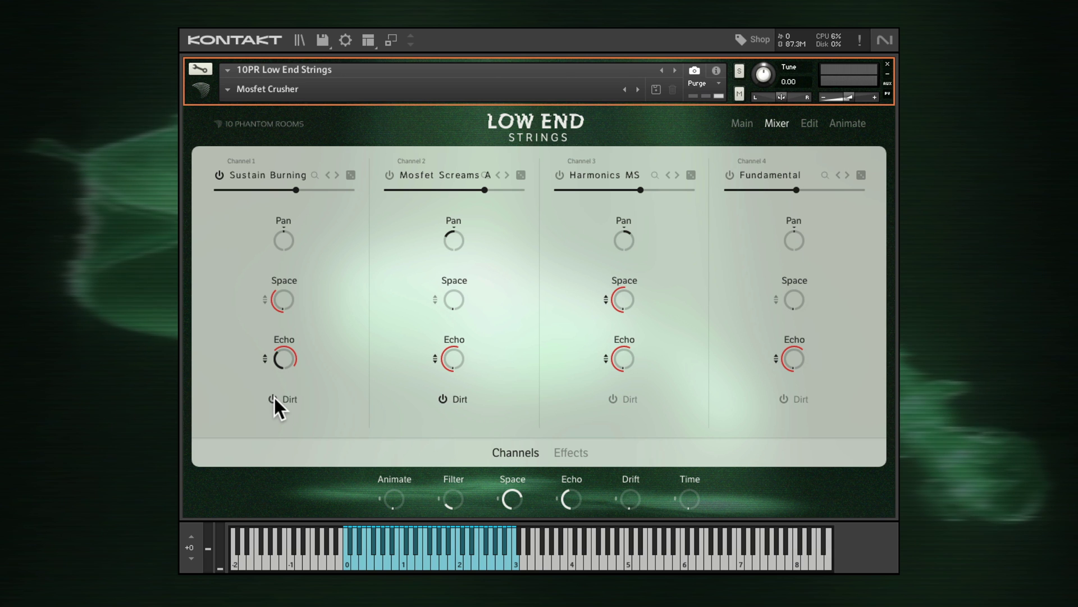
left_click(273, 399)
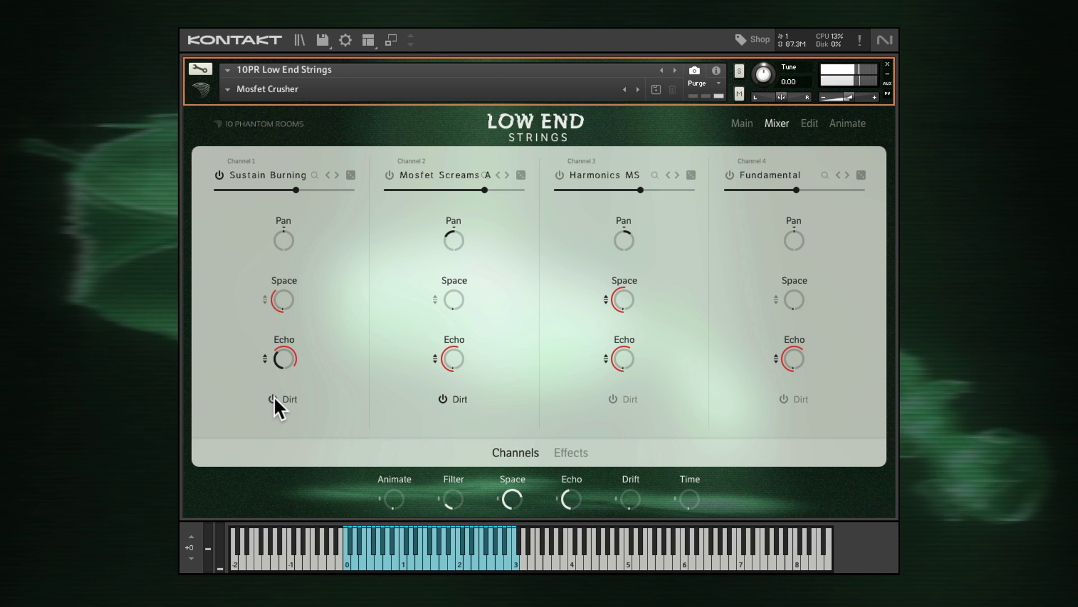
left_click(570, 453)
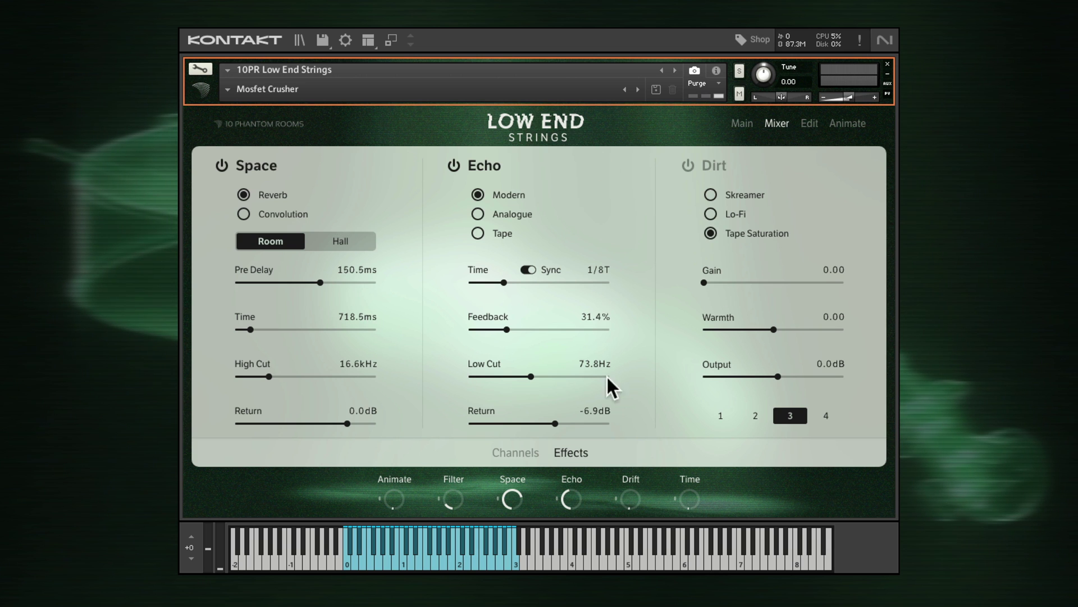
Switch Echo off, try the Hall reverb, then load the Frozen Fog convolution with the Space macro fully up
left_click(453, 165)
left_click(243, 214)
left_click(245, 198)
left_click(345, 239)
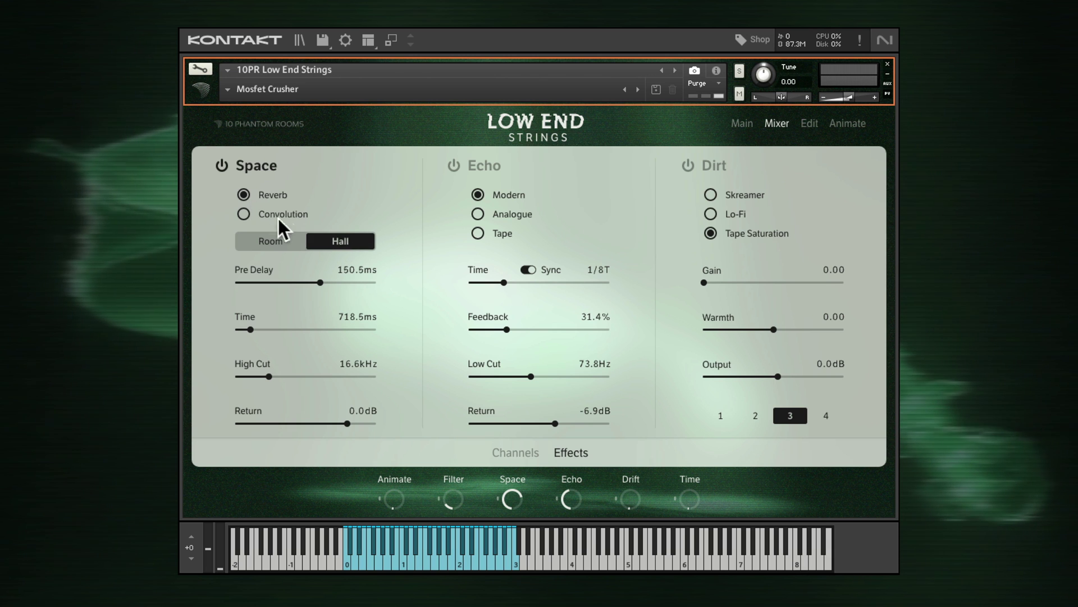
left_click(243, 214)
left_click(327, 241)
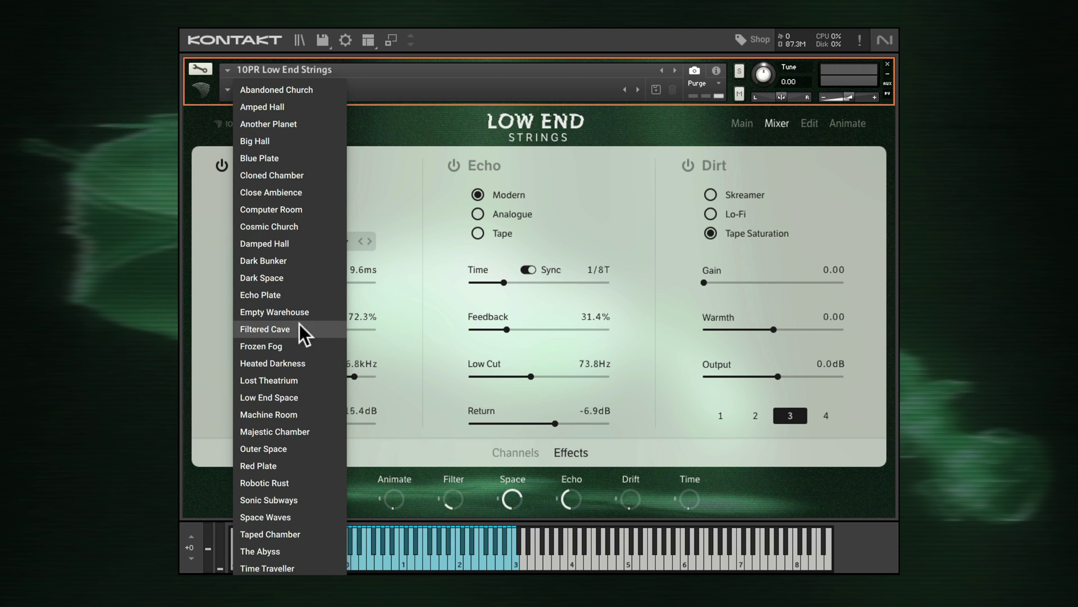
left_click(288, 346)
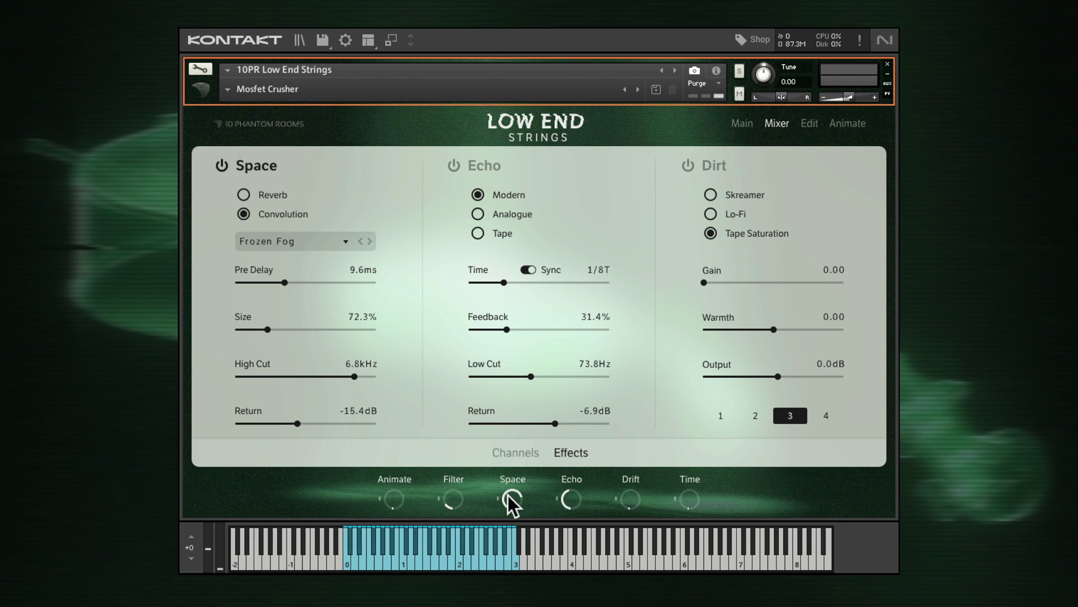
left_click_drag(508, 494, 506, 468)
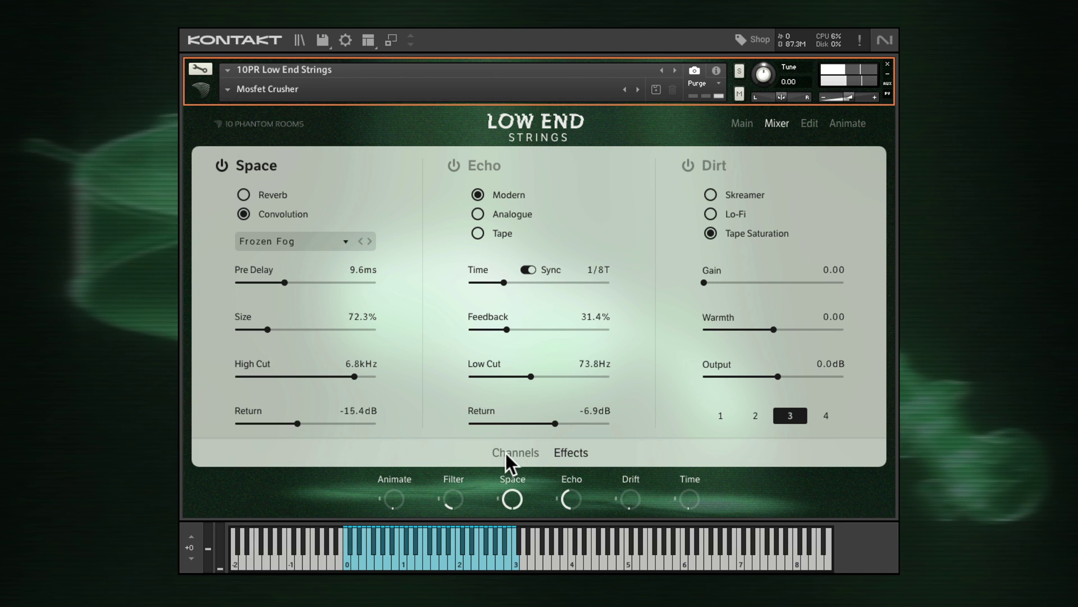
Try Dark Space, set Space return to -4.2dB, pick Robotic Rust, then turn Space off and Echo on
left_click(344, 238)
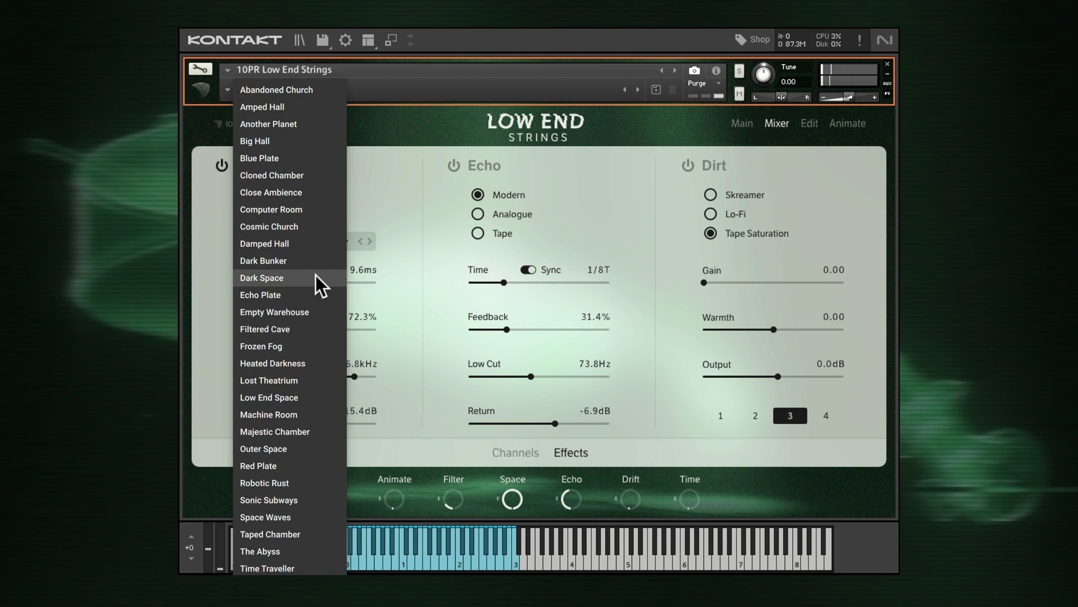
left_click(316, 279)
left_click_drag(299, 423, 332, 423)
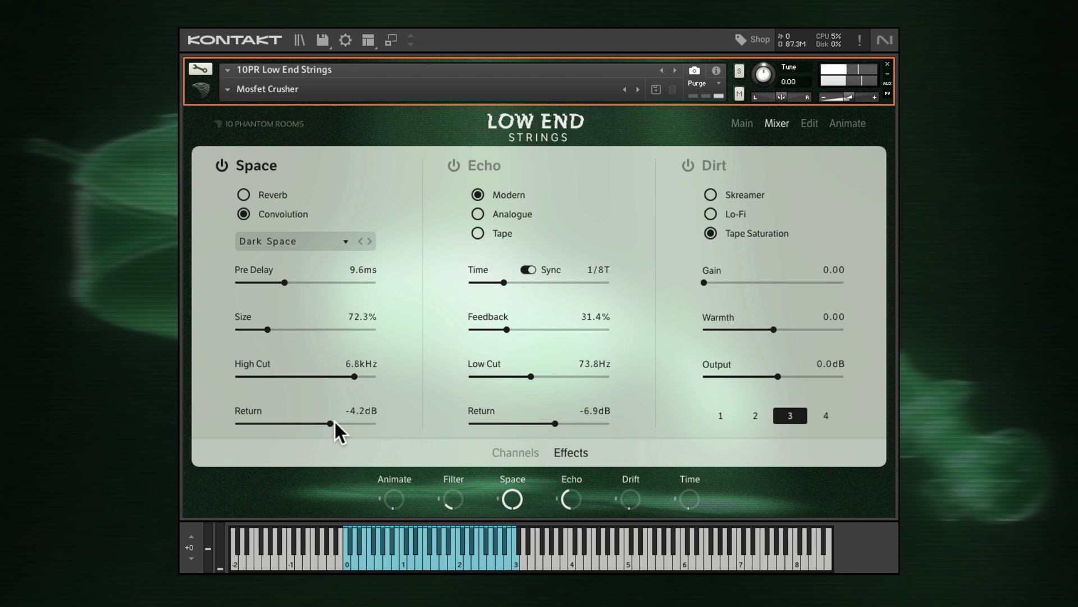
left_click(337, 241)
left_click(292, 482)
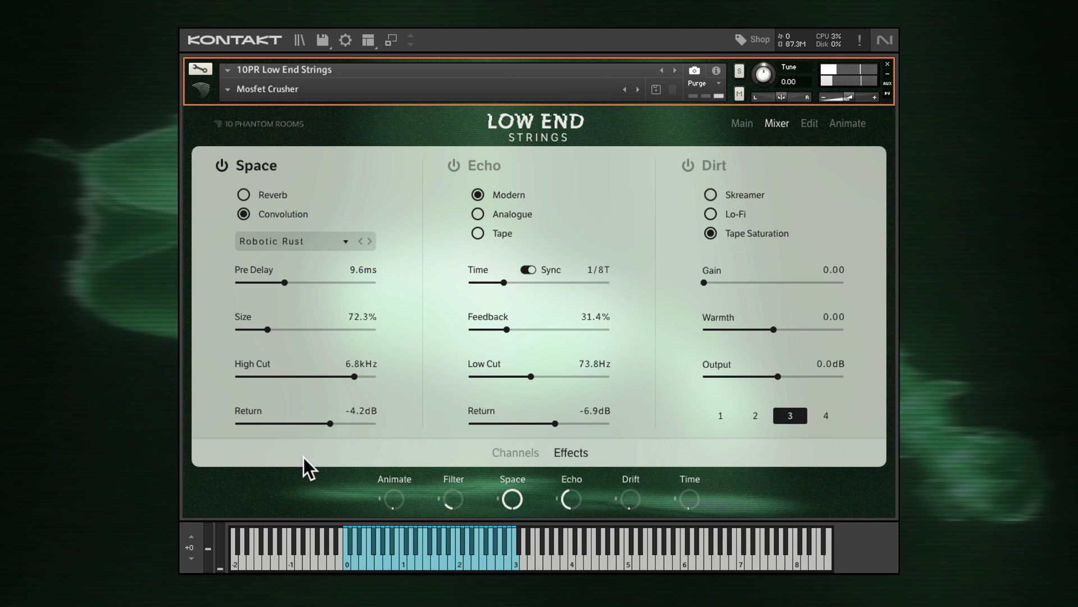
left_click(222, 165)
left_click(452, 164)
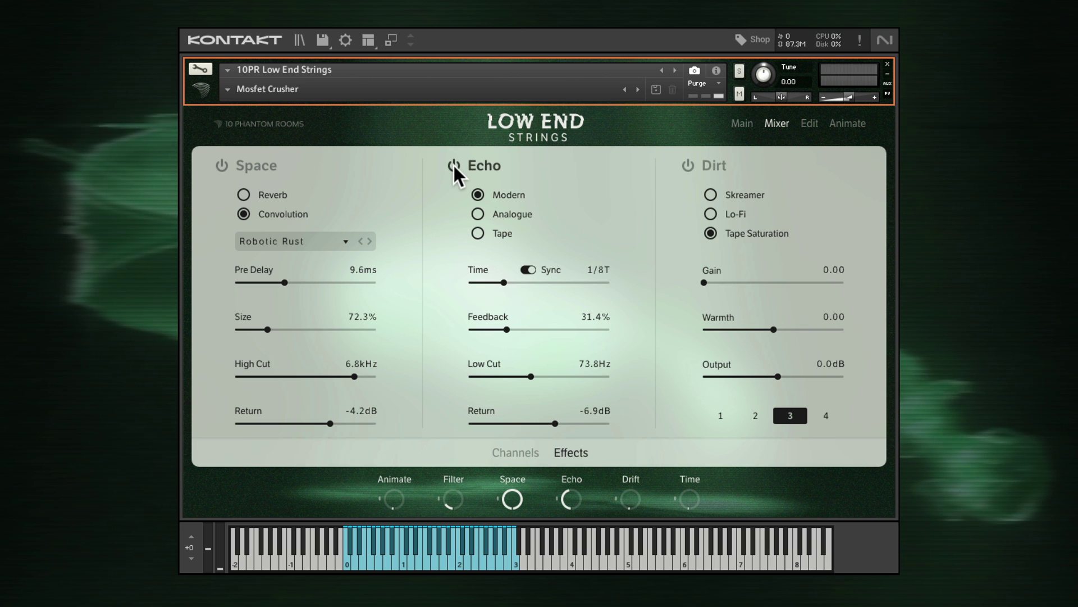
Switch the Echo from Analogue to Tape mode with 55.9% feedback, 0.2dB return and 141.9Hz low cut
left_click(479, 213)
left_click(479, 234)
left_click_drag(506, 329, 537, 328)
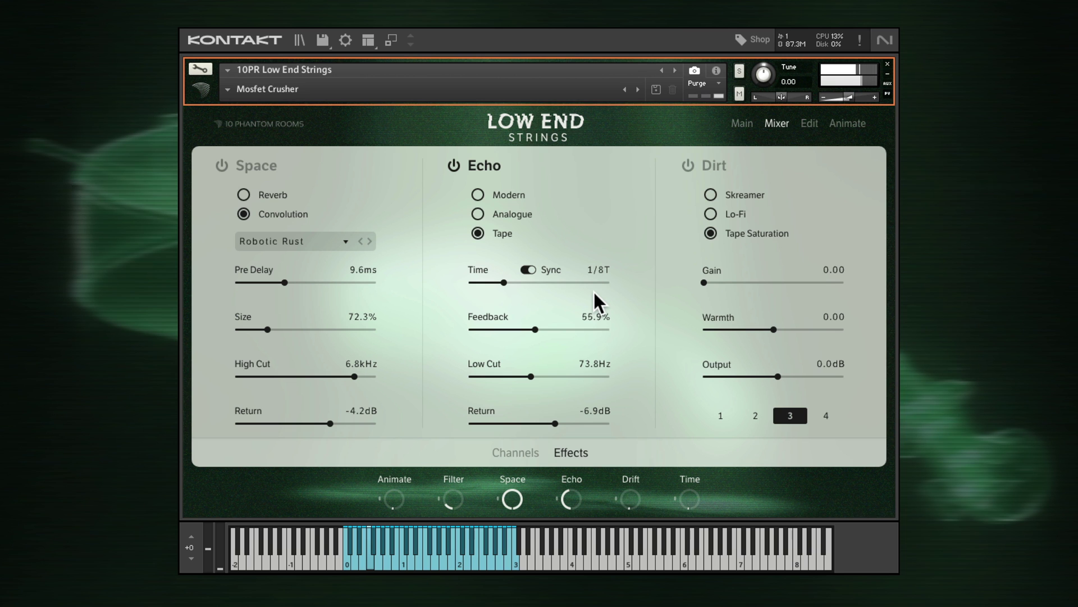
left_click_drag(556, 423, 585, 419)
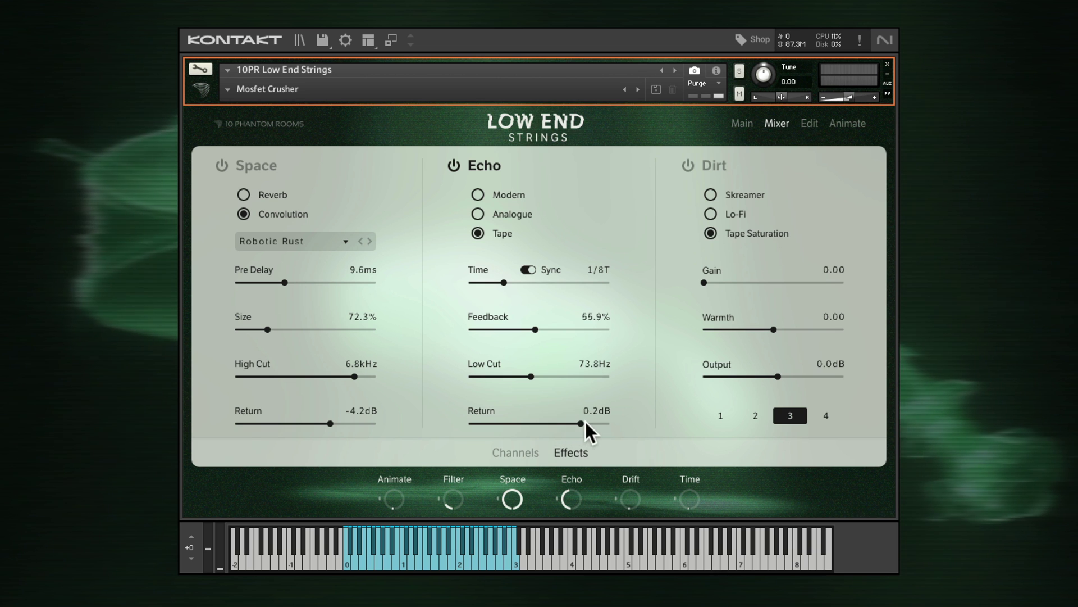
left_click_drag(531, 376, 553, 372)
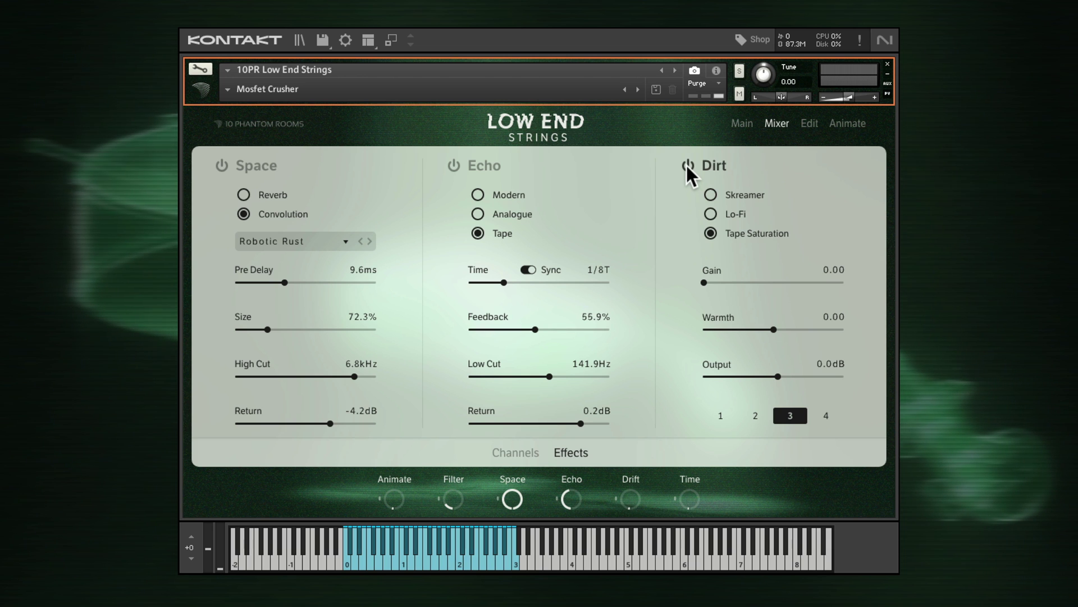
Enable Dirt and try Skreamer, then Lo-Fi with 10.2 bit depth and a 3.0k sample rate
left_click(722, 415)
left_click(790, 416)
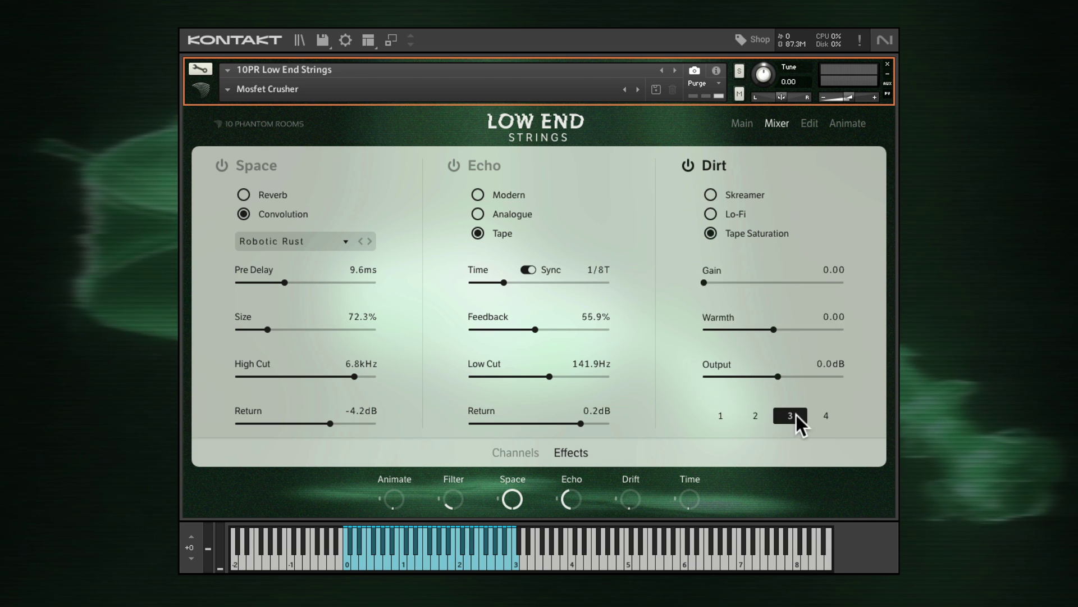
left_click(825, 415)
left_click(720, 415)
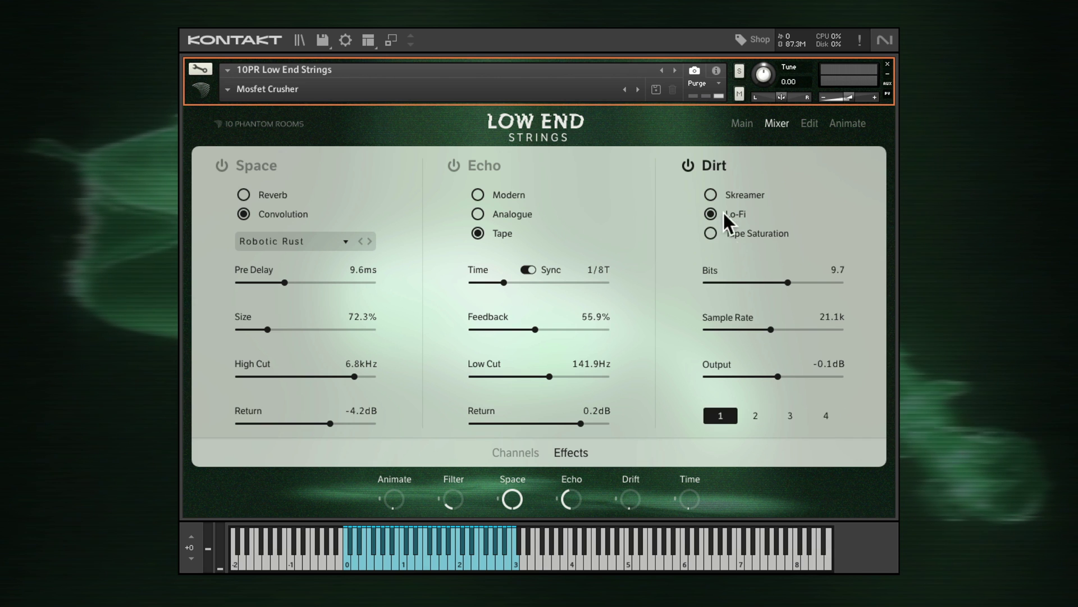
left_click(711, 193)
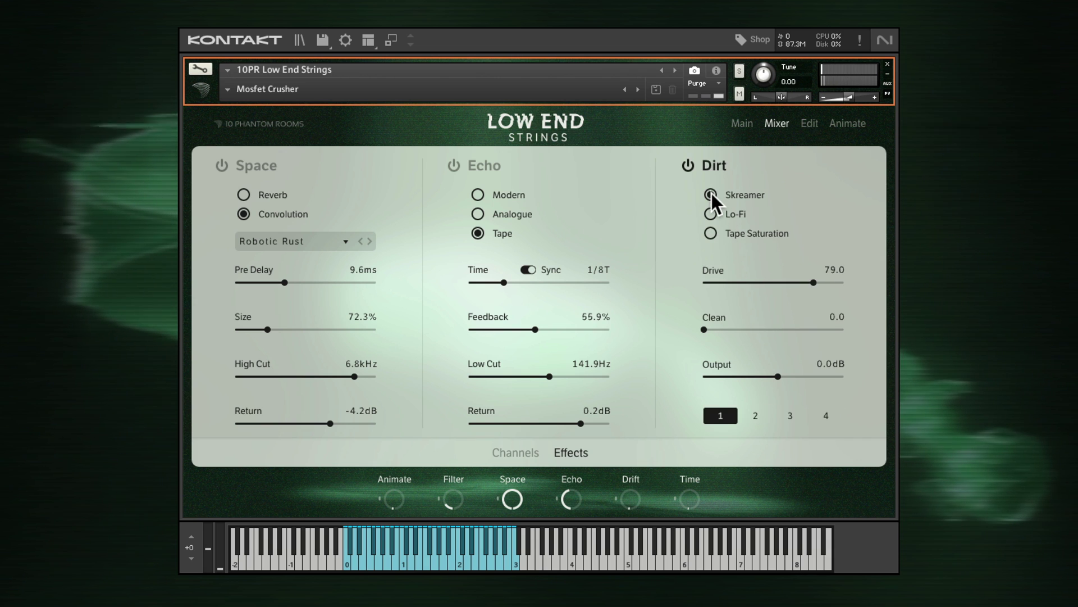
left_click(712, 214)
left_click_drag(772, 275, 793, 286)
mouse_move(720, 329)
left_mouse_down()
mouse_move(764, 332)
mouse_move(713, 331)
left_mouse_up()
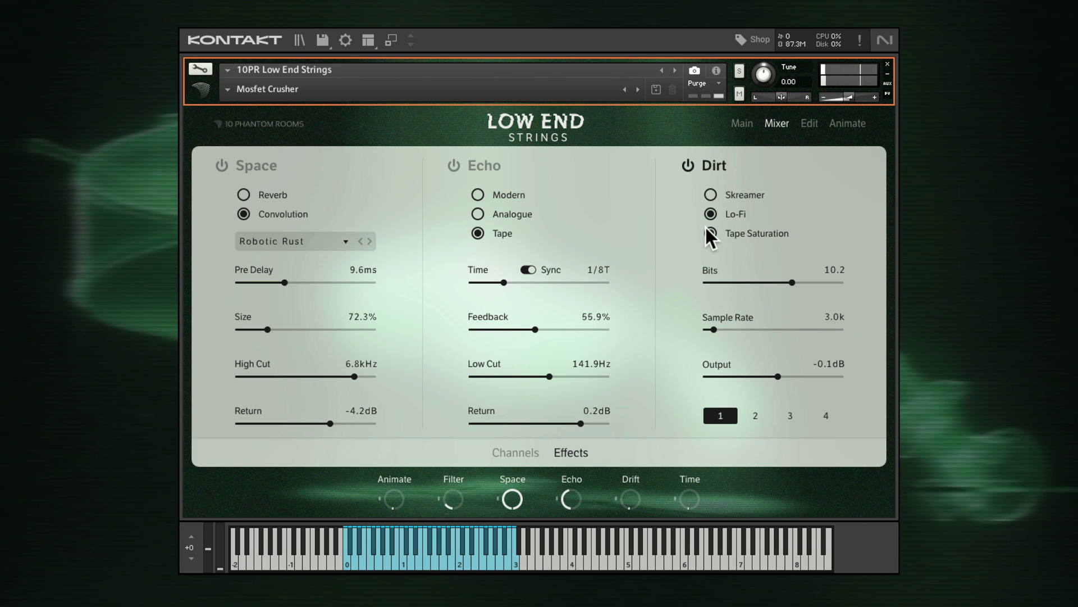
Set Dirt to Tape Saturation with gain 24.3 and warmth 2.3, and turn Echo and Space on
left_click(706, 229)
left_click_drag(703, 282, 775, 282)
left_click_drag(774, 329, 833, 325)
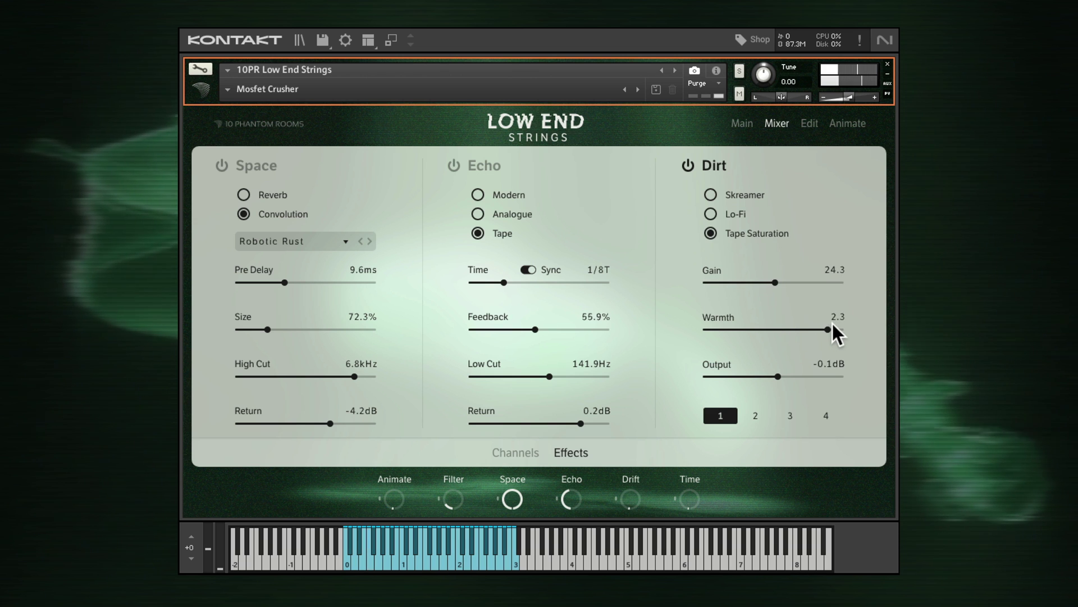
left_click(454, 165)
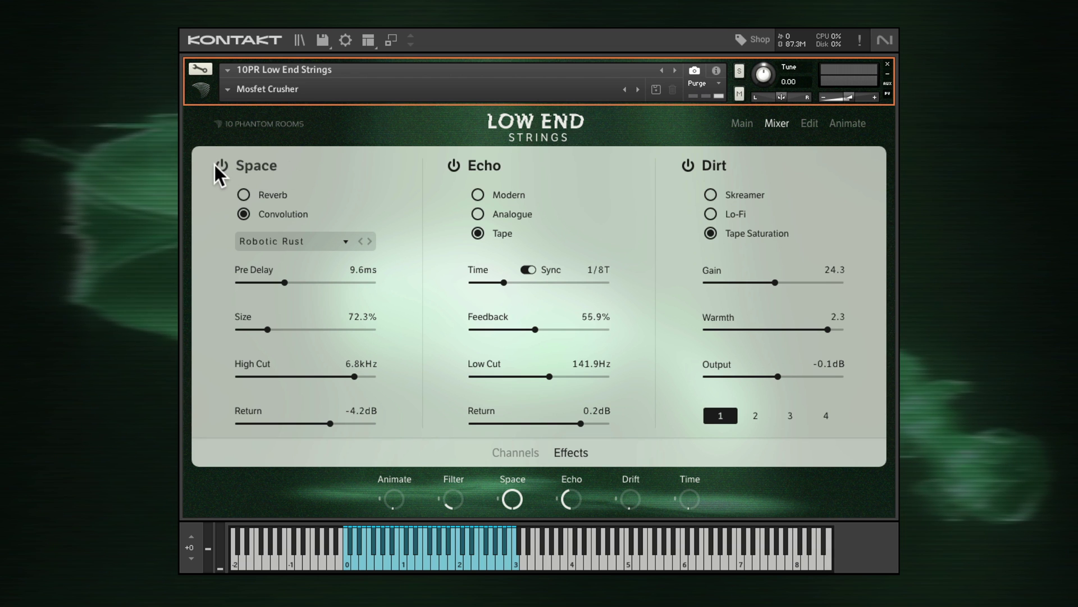
left_click(222, 165)
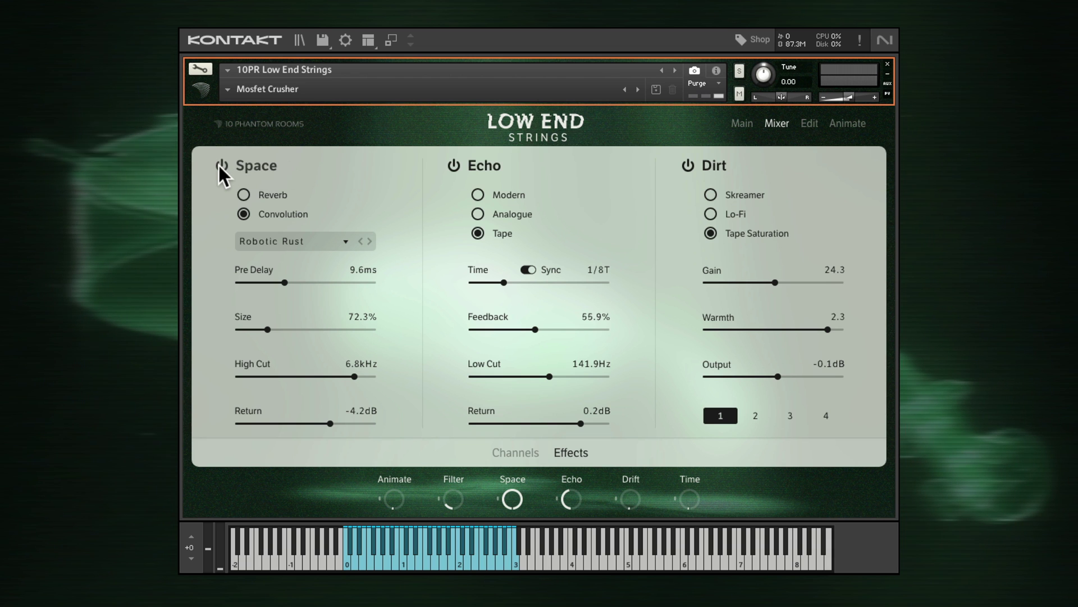
Inspect channel 1's Sustain Burning source, Ladder LP2 filter and envelope, then return to the four channel strips
left_click(510, 447)
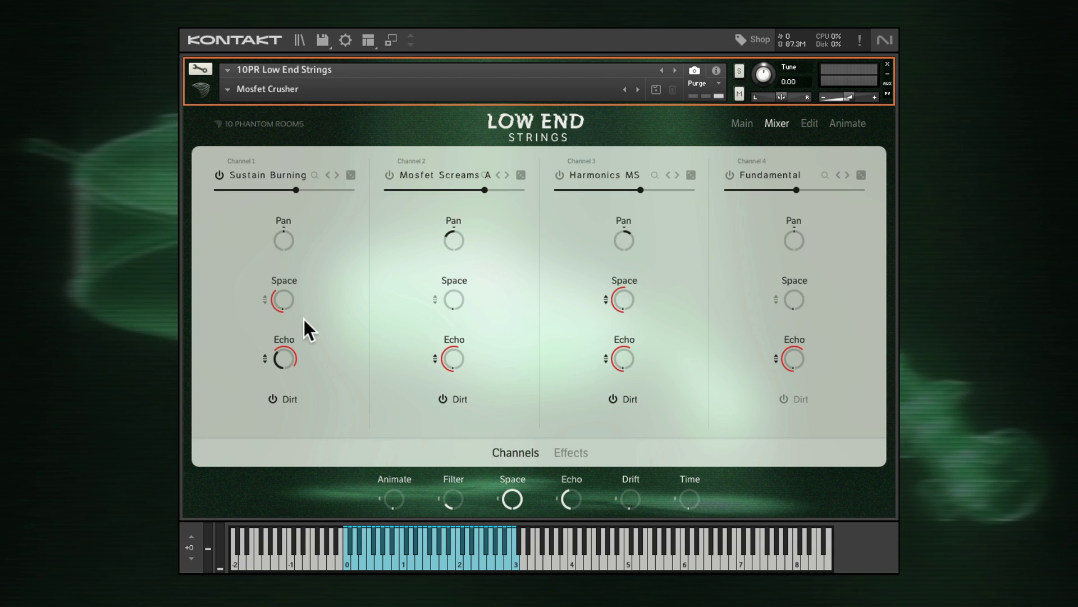
mouse_move(259, 276)
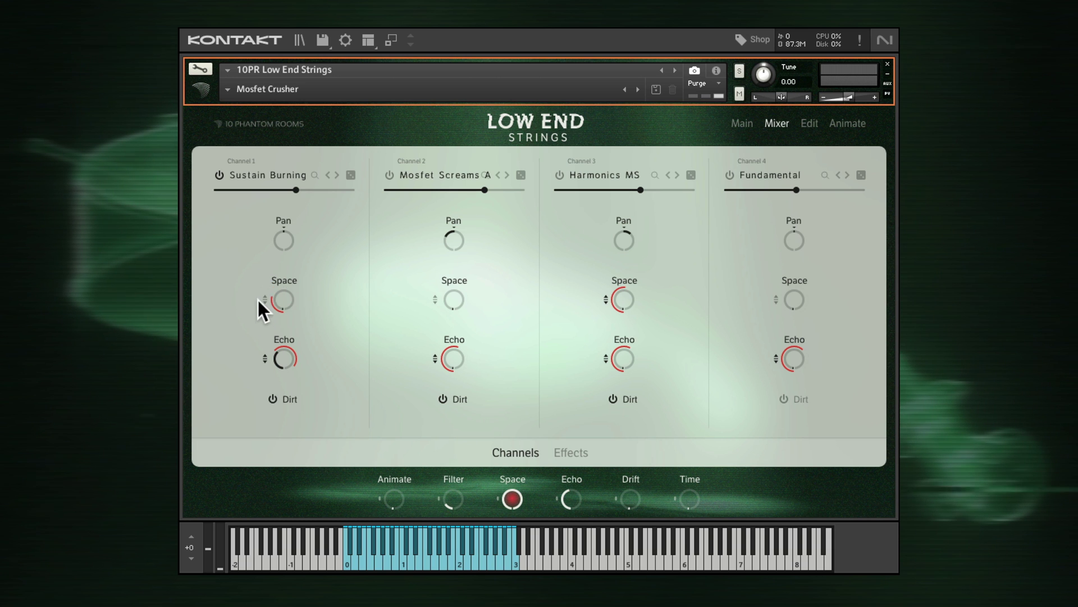
left_click(809, 123)
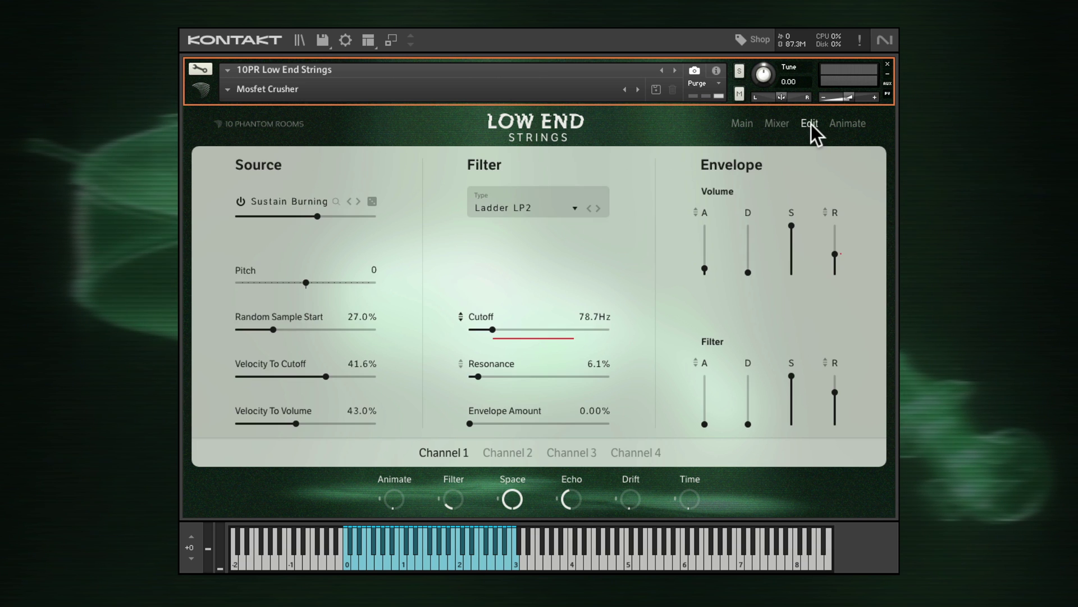
mouse_move(473, 315)
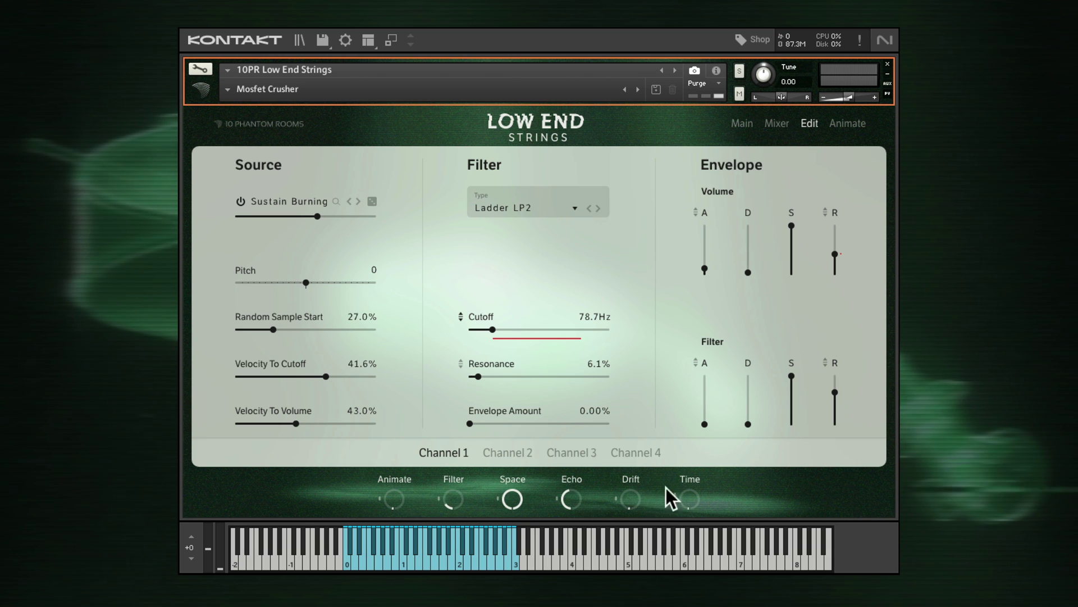
left_click(774, 123)
Remove channel 1's echo and turn its Space send down to zero
mouse_move(281, 304)
left_mouse_down()
mouse_move(270, 316)
mouse_move(292, 265)
mouse_move(264, 331)
mouse_move(262, 261)
mouse_move(262, 312)
left_mouse_up()
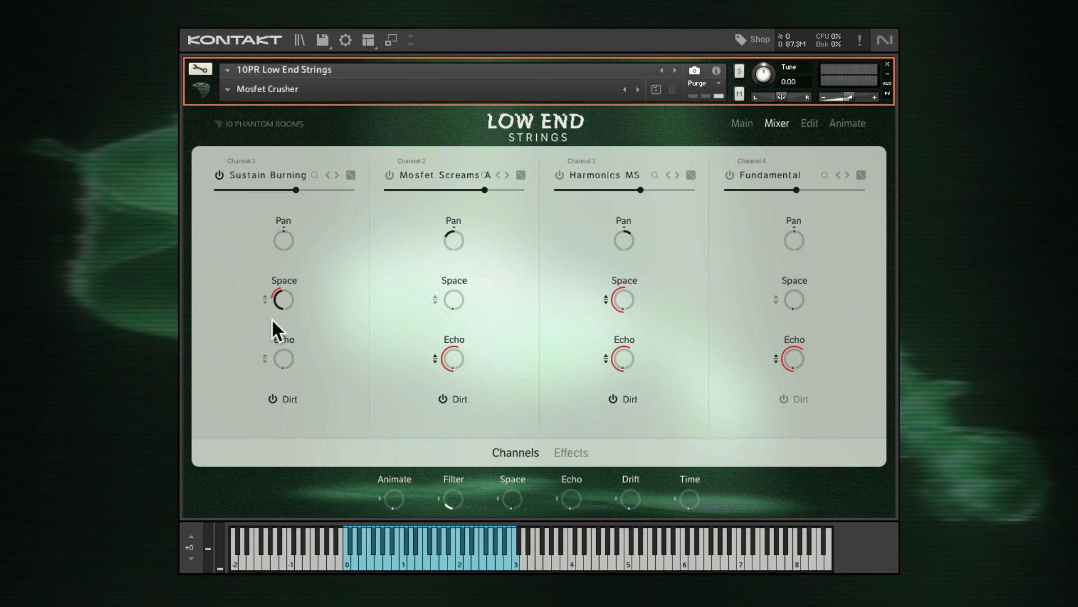
left_click_drag(278, 354, 266, 366)
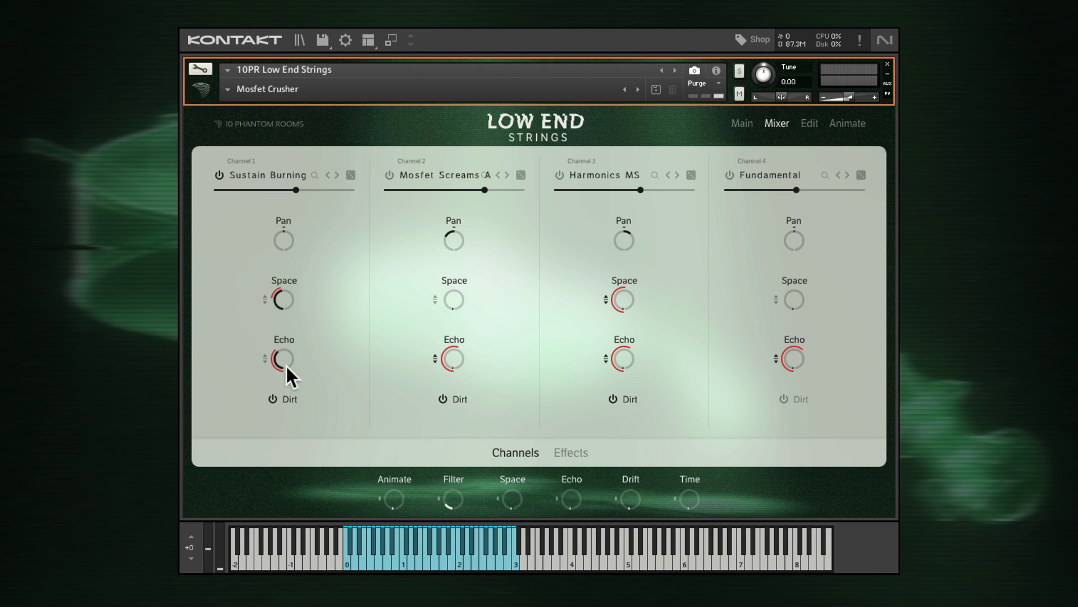
left_click_drag(271, 363, 283, 386)
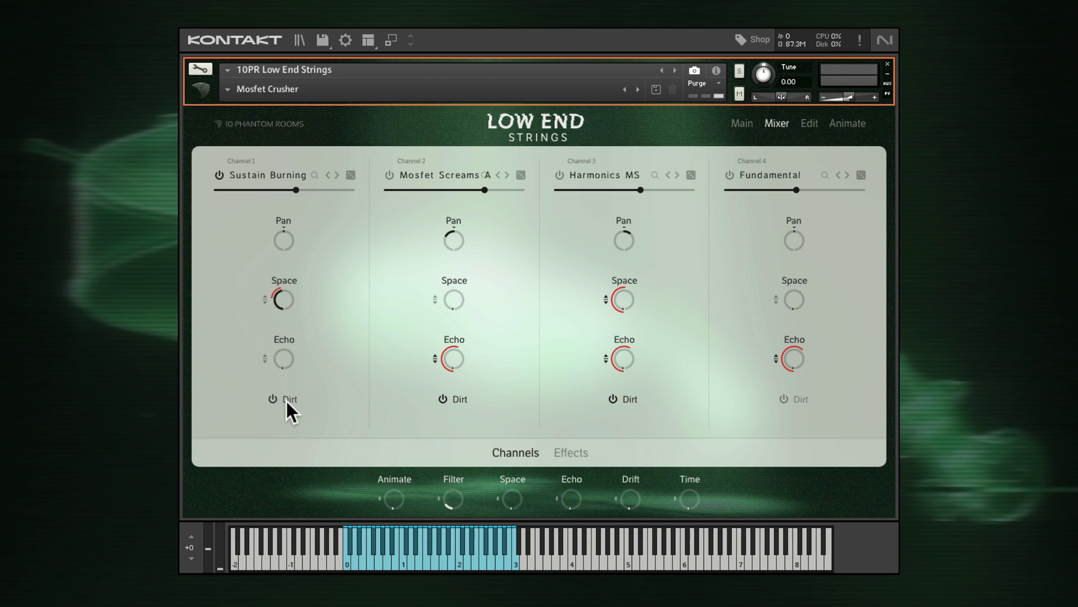
left_click_drag(284, 301, 284, 343)
Assign the Space macro to channel 1's Space send at full range and test it
left_click_drag(263, 284, 264, 214)
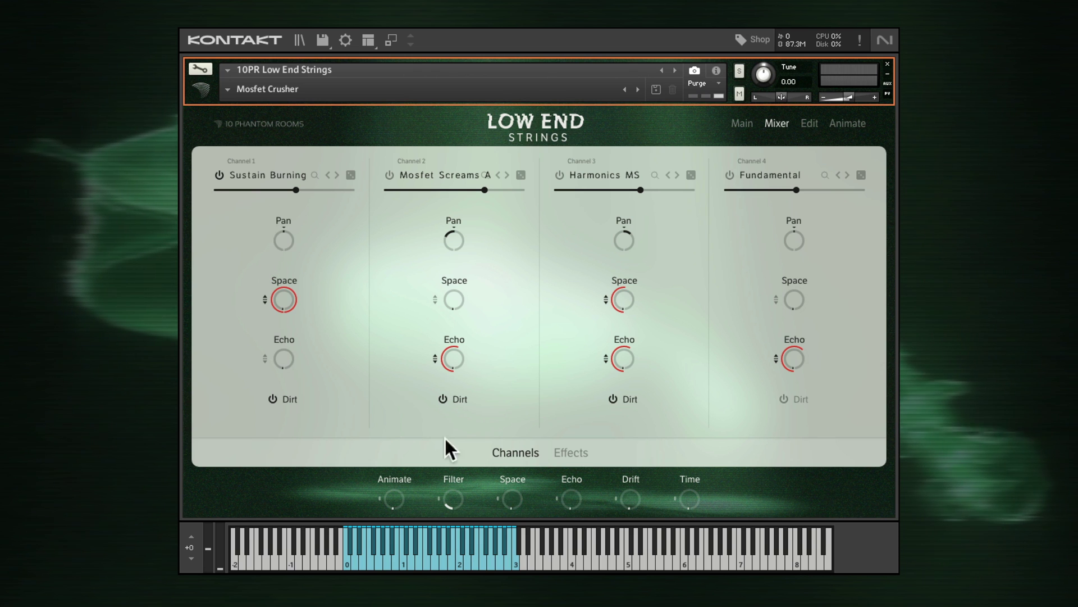
left_click(513, 498)
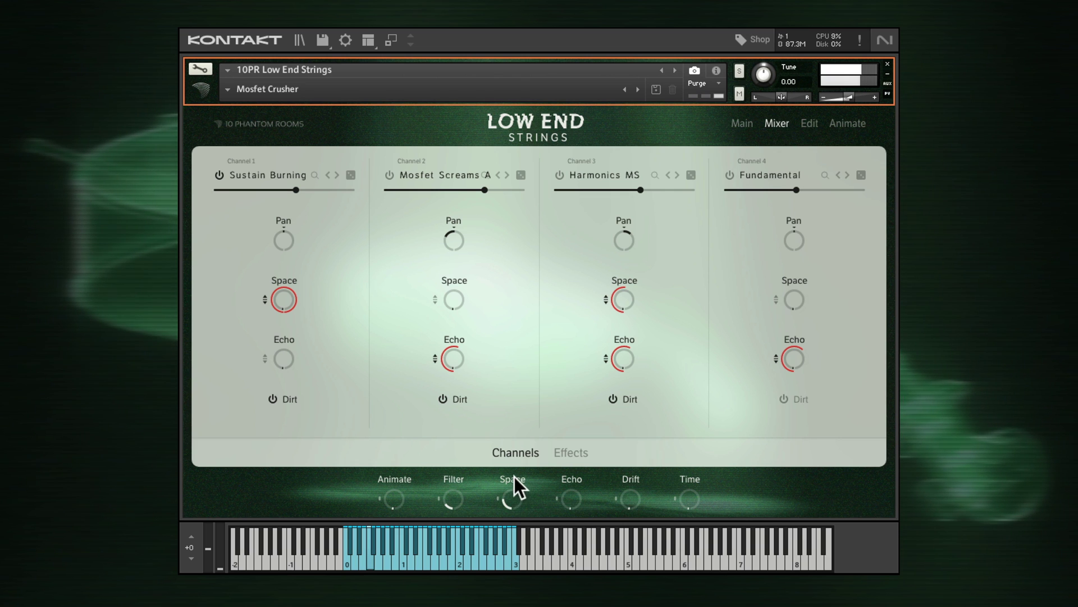
left_click_drag(514, 476, 512, 406)
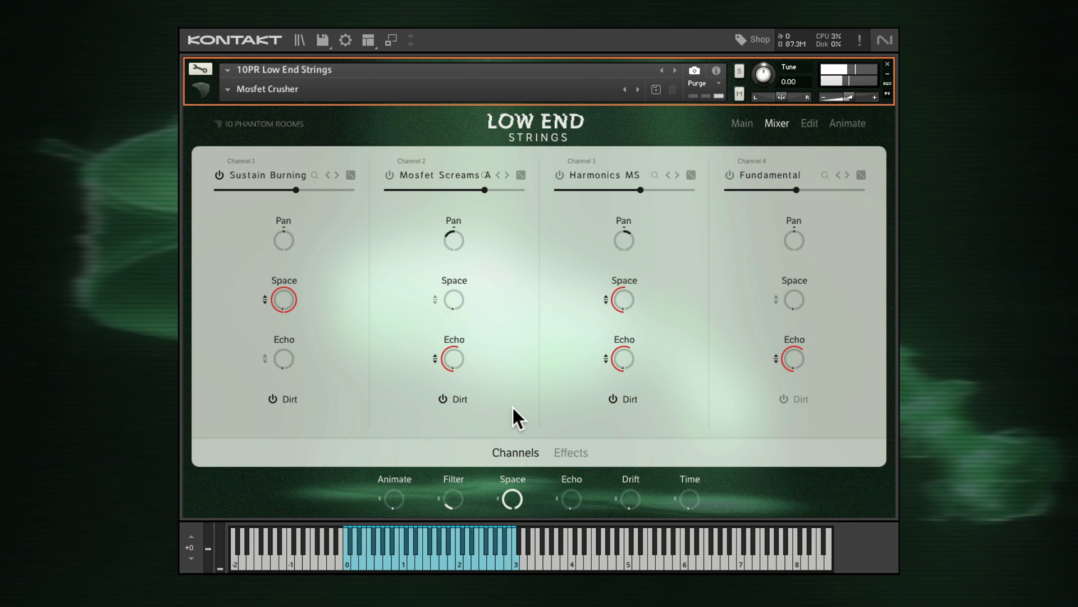
left_click_drag(512, 406, 517, 509)
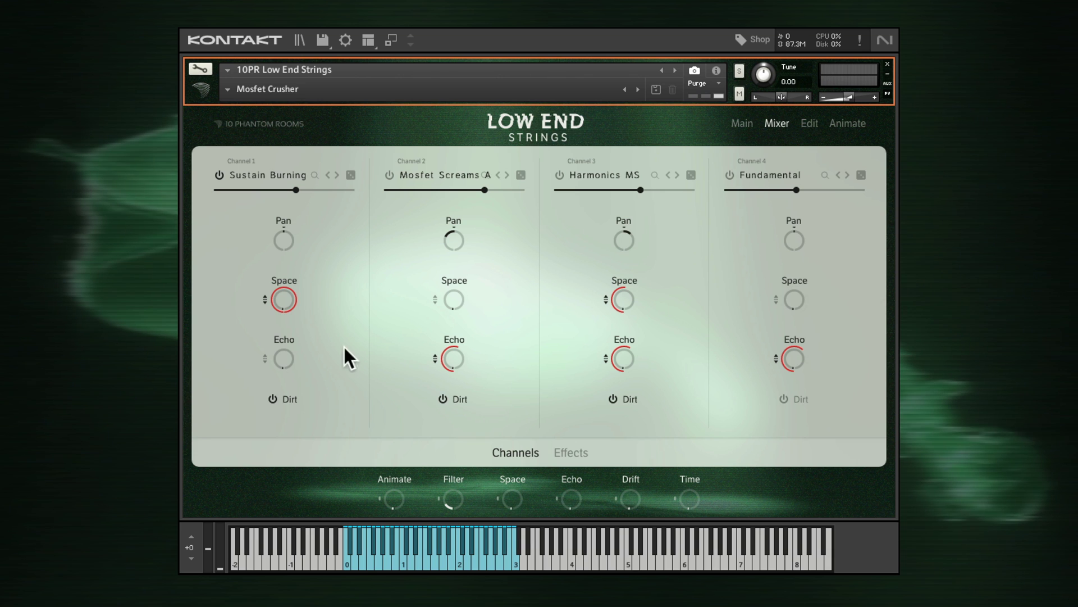
left_click_drag(286, 282, 267, 375)
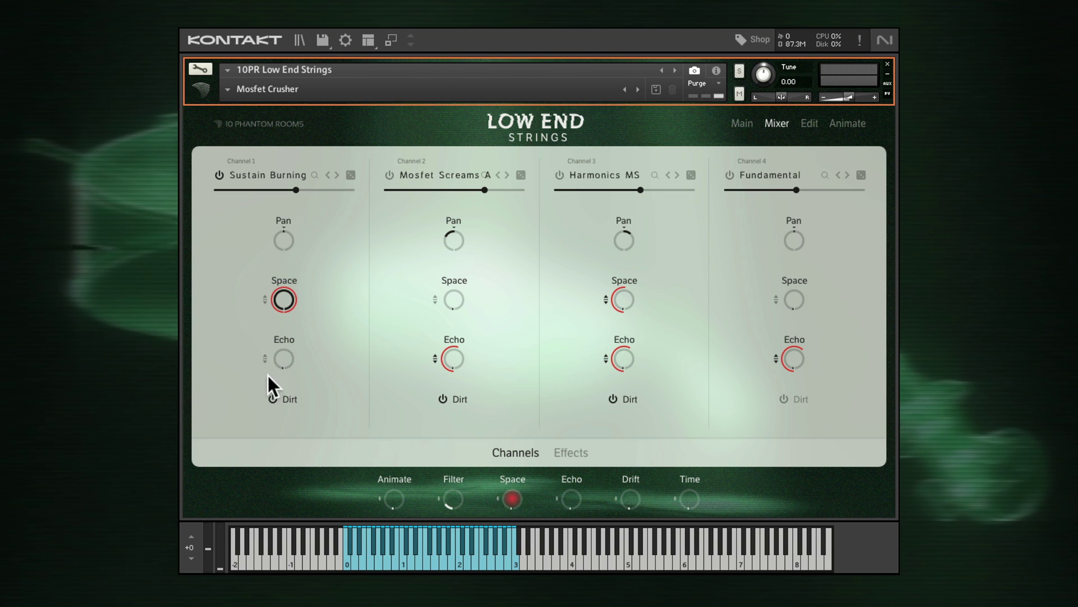
left_click_drag(515, 498, 511, 402)
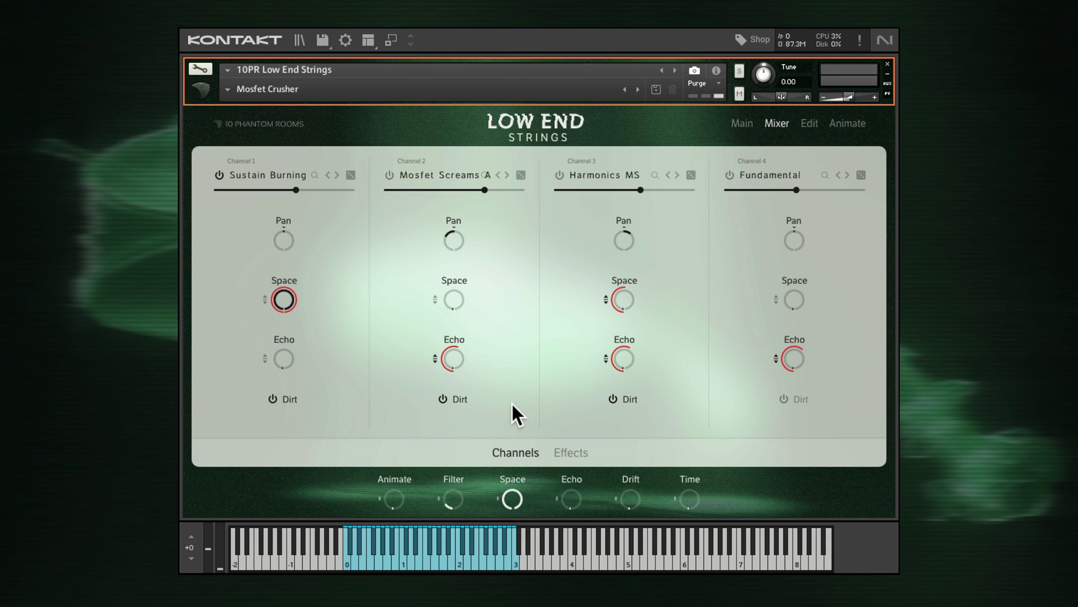
left_click(808, 124)
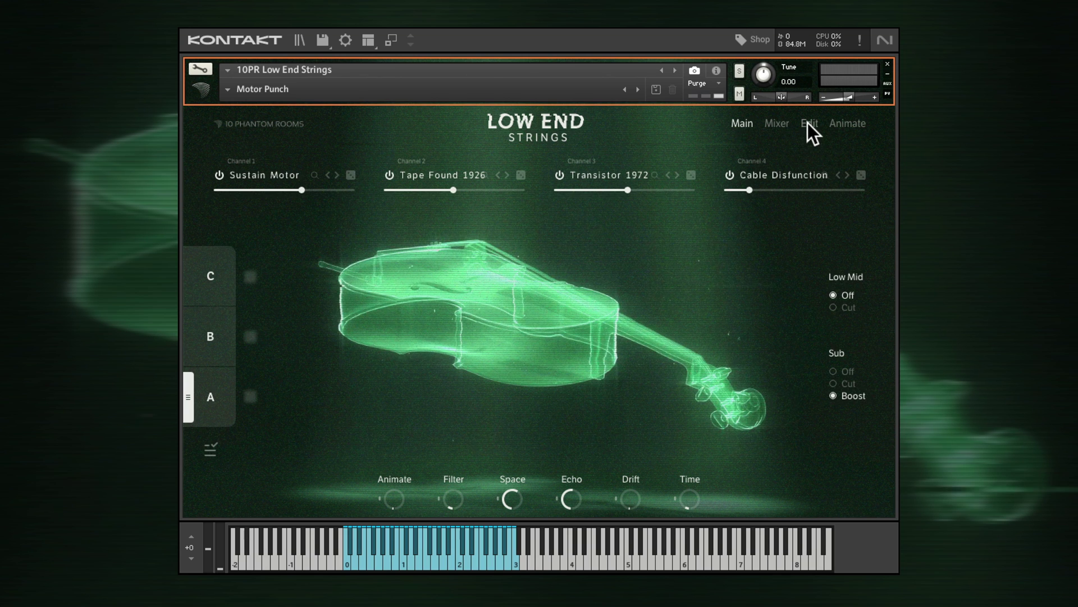
Review Motor Punch's channels 2–4 settings, then return to channel 1 and check its source list
left_click(808, 123)
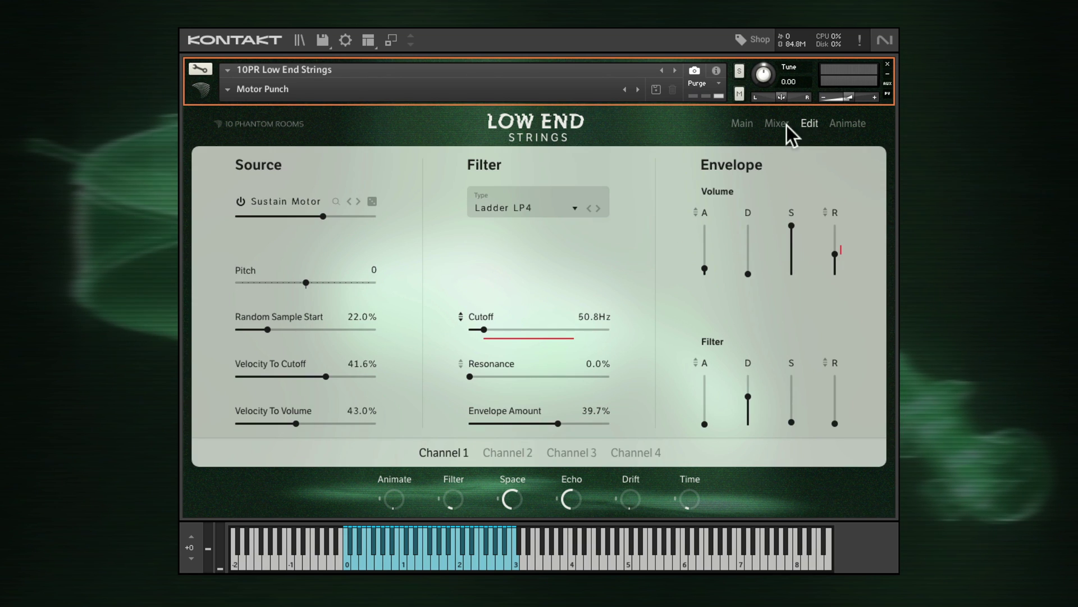
left_click(500, 450)
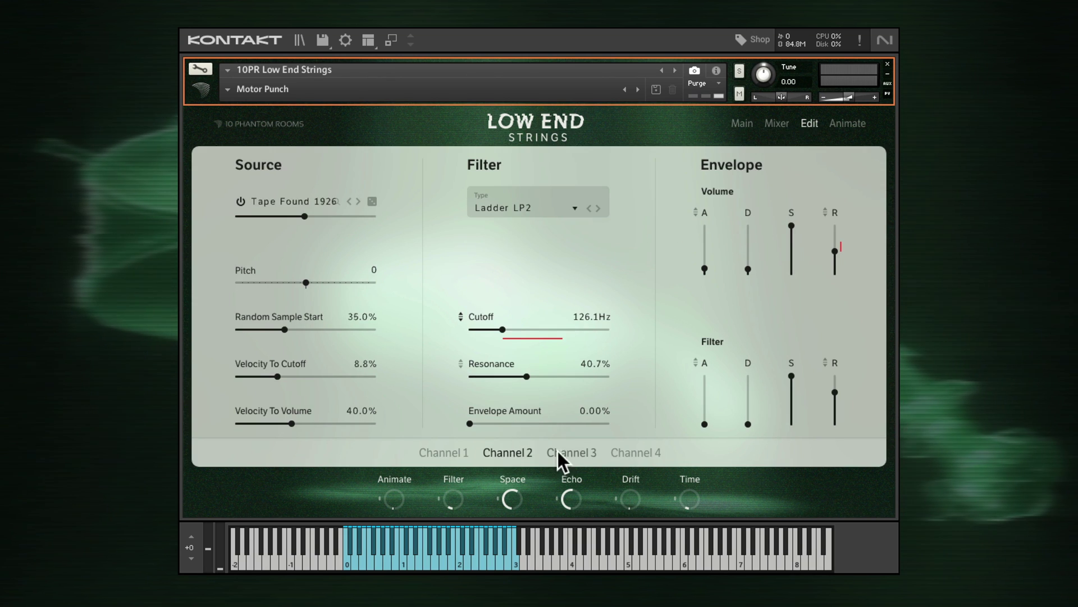
left_click(576, 449)
left_click(635, 449)
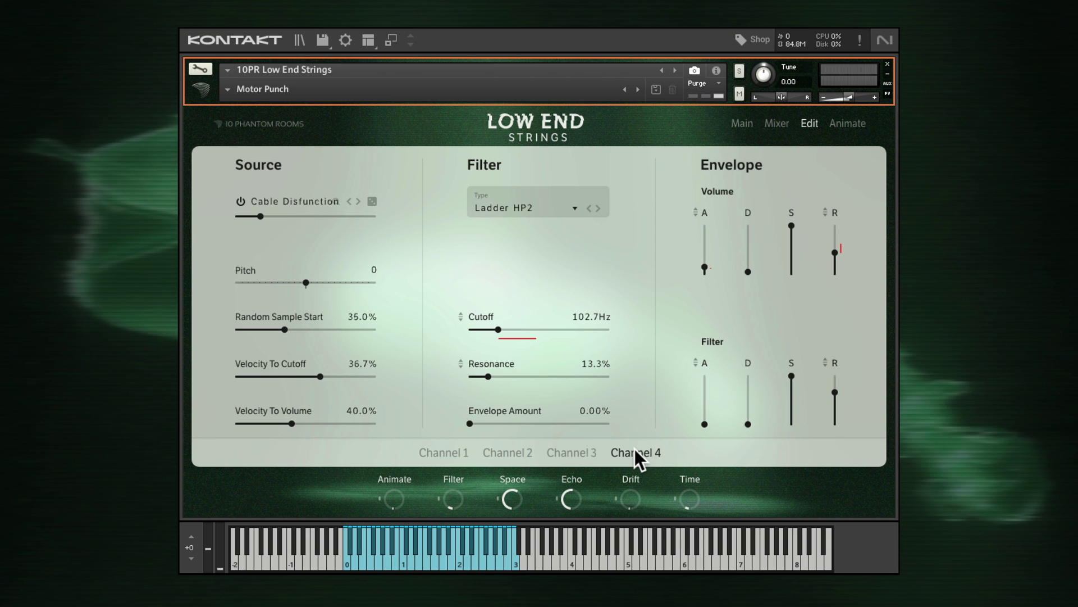
left_click(431, 453)
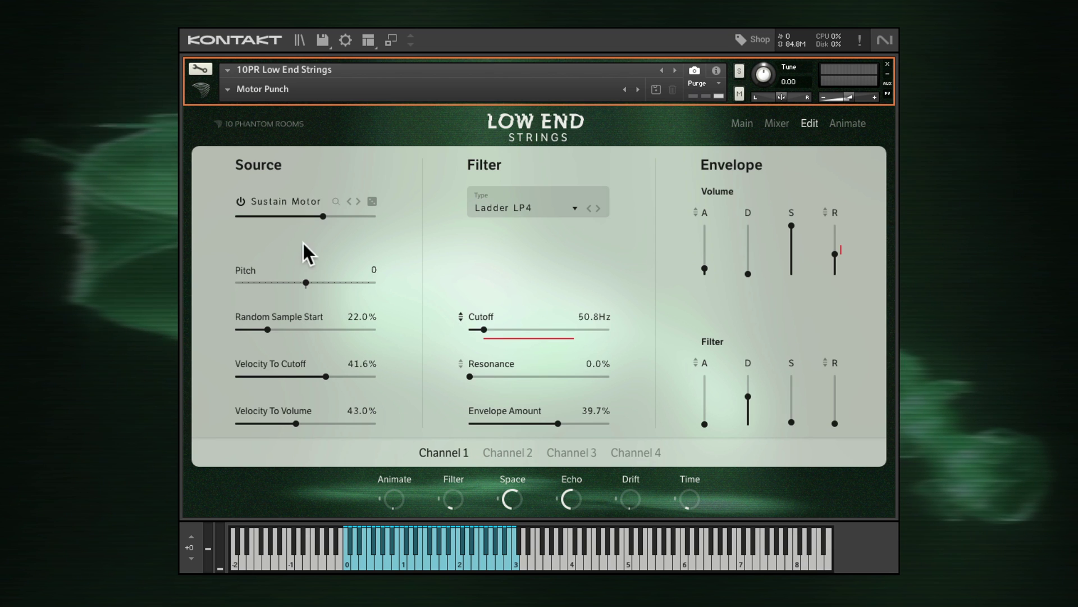
left_click(296, 201)
left_click(865, 167)
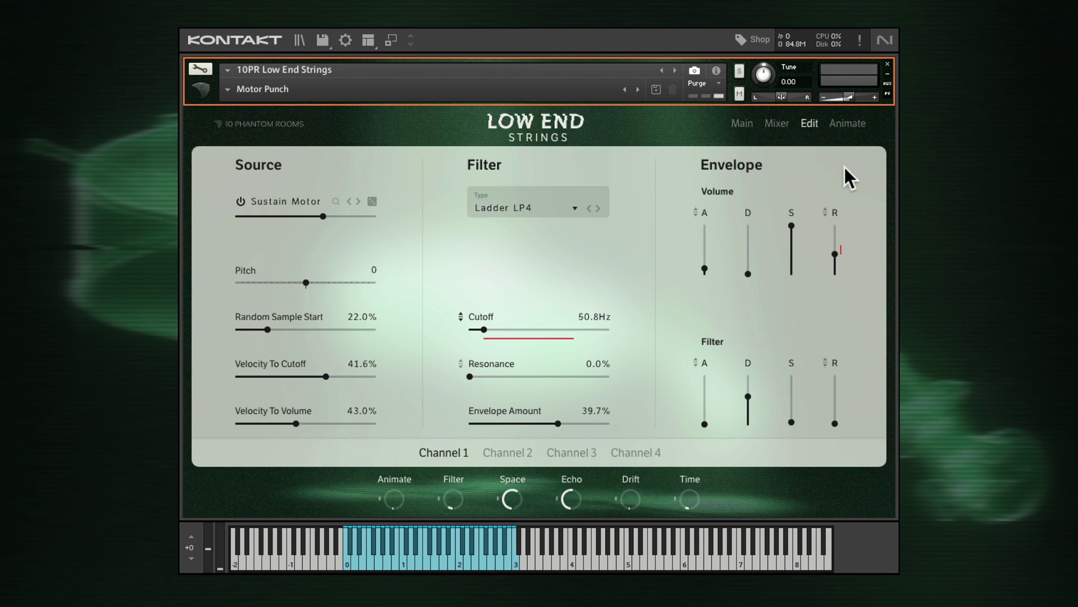
Set channel 1 Pitch 12, Random Sample Start 11%, Velocity To Cutoff 53.3%, Velocity To Volume 78%
left_click_drag(306, 282, 389, 281)
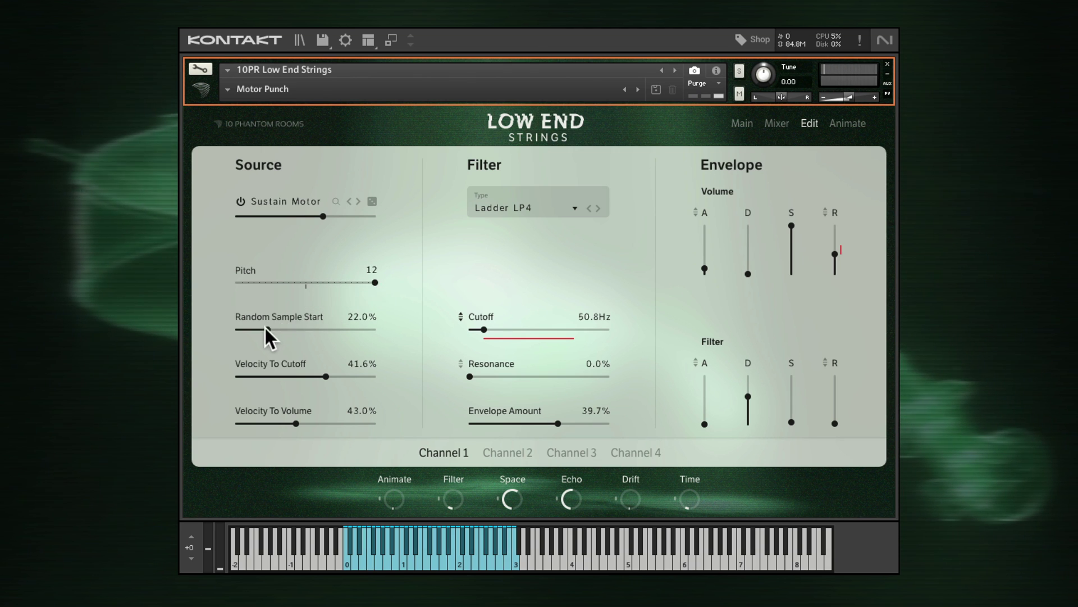
mouse_move(266, 329)
left_mouse_down()
mouse_move(331, 328)
mouse_move(251, 332)
left_mouse_up()
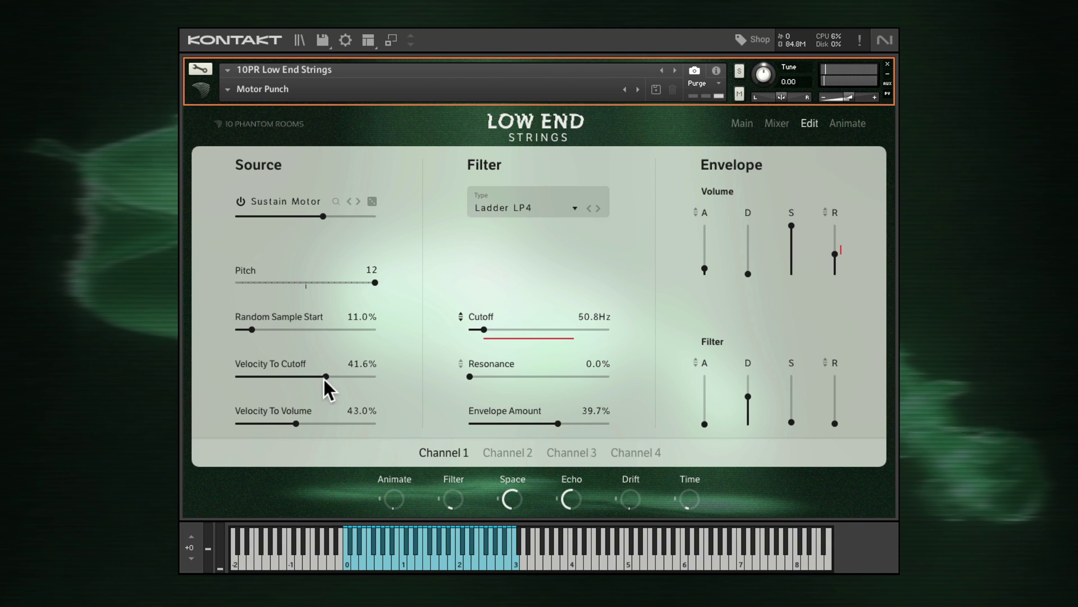
left_click_drag(325, 377, 326, 419)
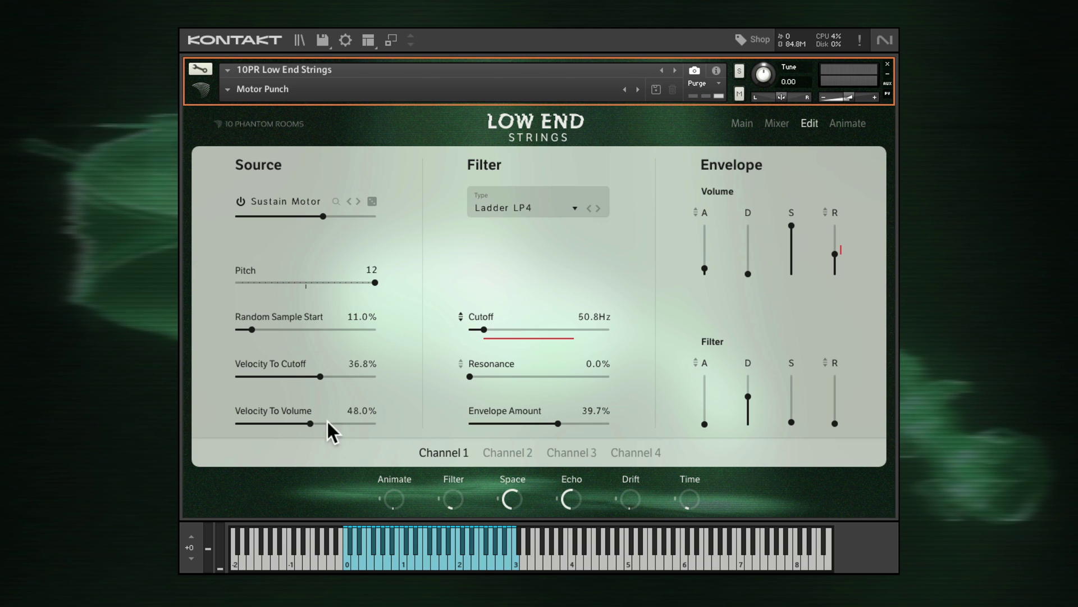
left_click_drag(322, 378, 340, 376)
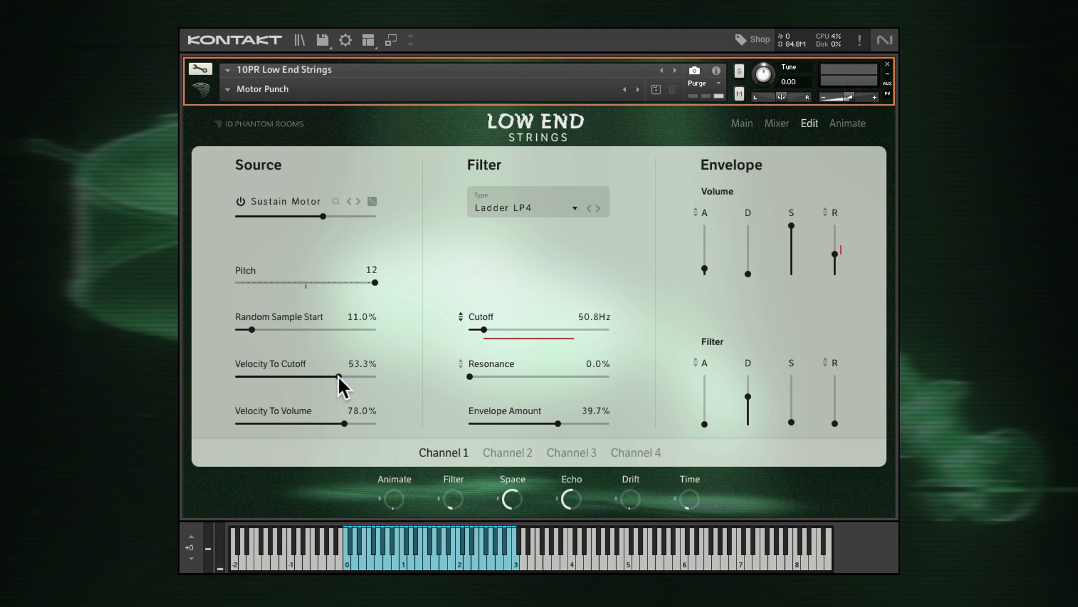
left_click(558, 206)
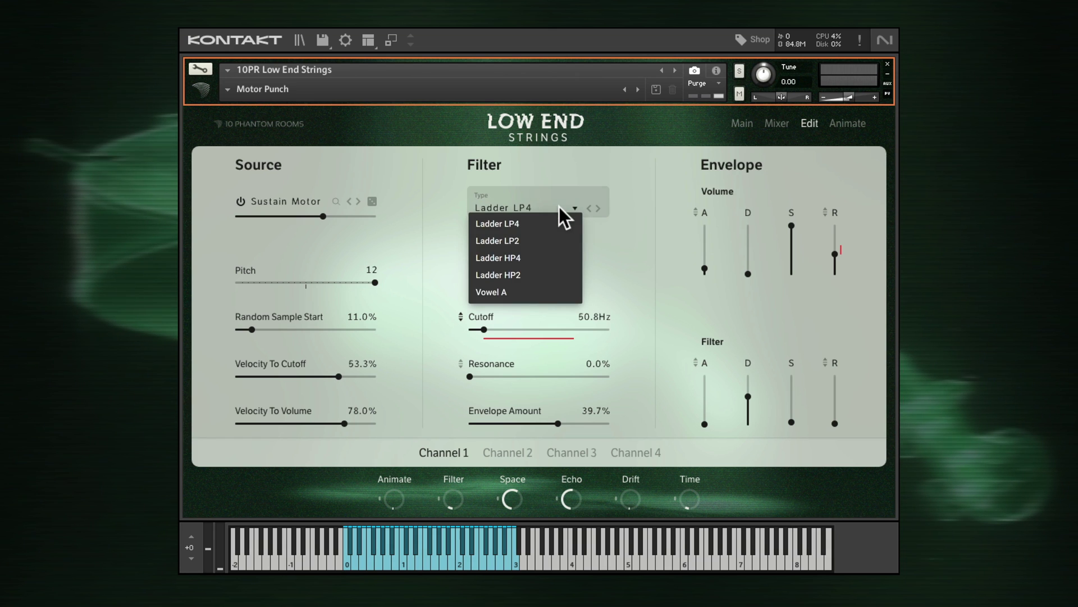
Switch to a Vowel A filter (7.3Hz, 57.3% resonance), lower volume sustain and lengthen attack slightly
left_click(528, 292)
left_click_drag(484, 330, 528, 329)
left_click_drag(482, 375, 568, 375)
left_click_drag(527, 329, 480, 334)
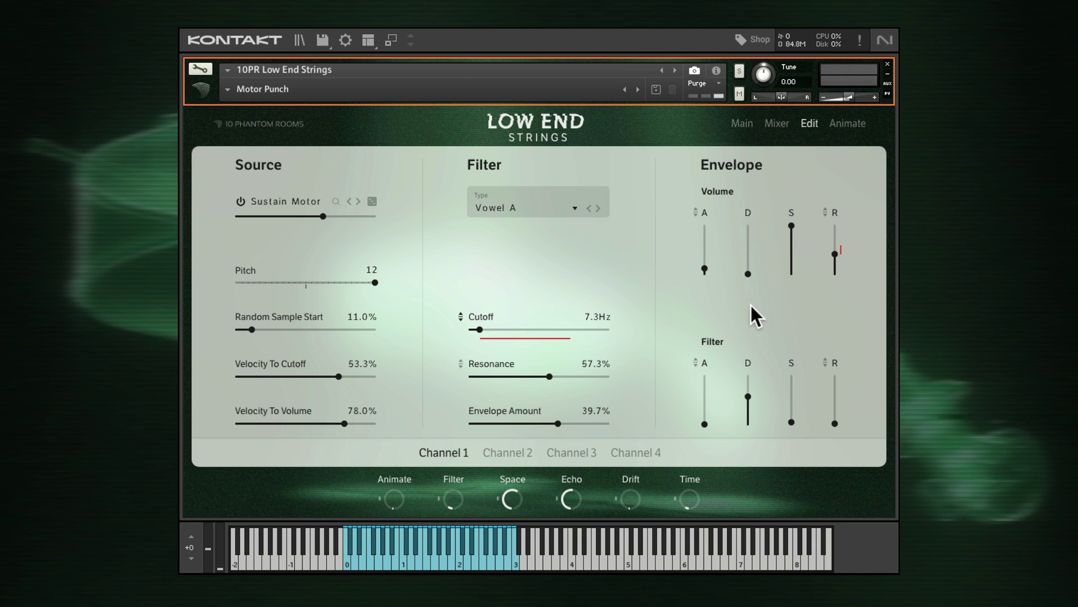
left_click_drag(792, 224, 791, 264)
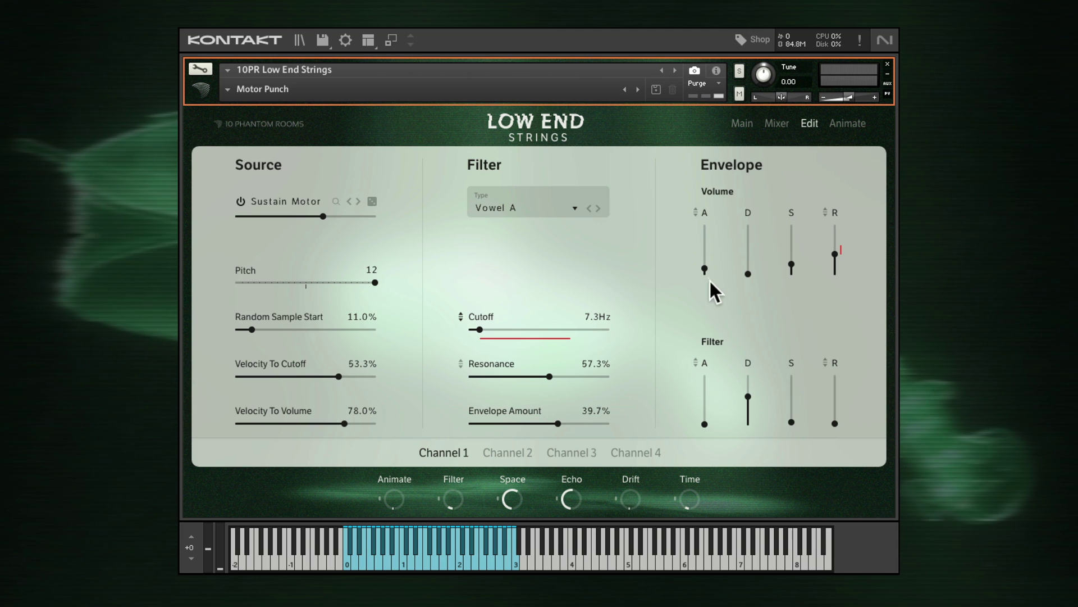
left_click_drag(706, 268, 707, 245)
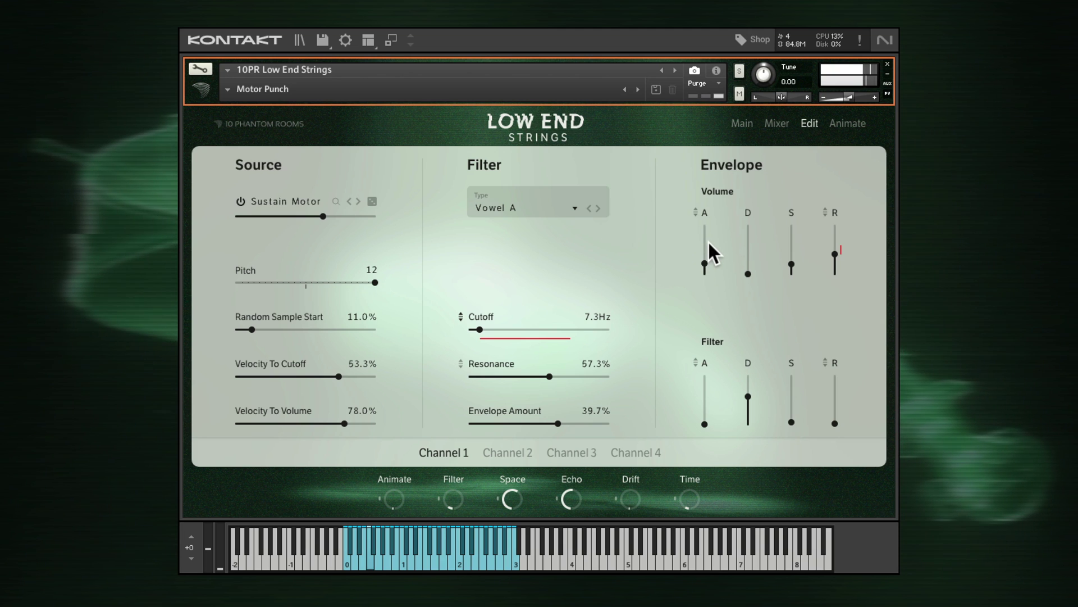
Map the Time macro to volume attack and release, then turn it fully up
left_click(690, 499)
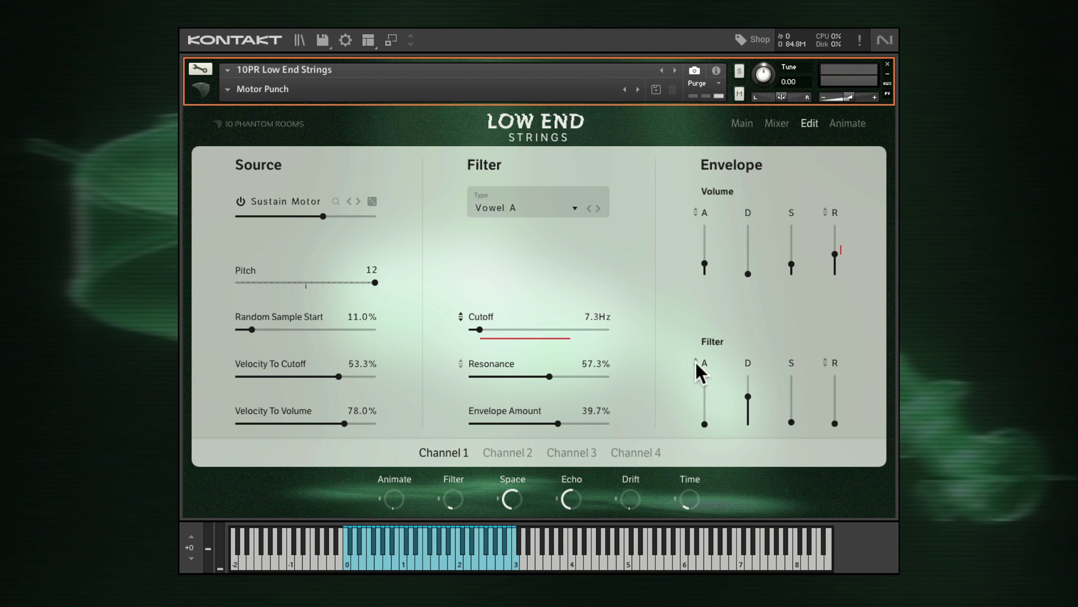
left_click_drag(695, 210, 702, 186)
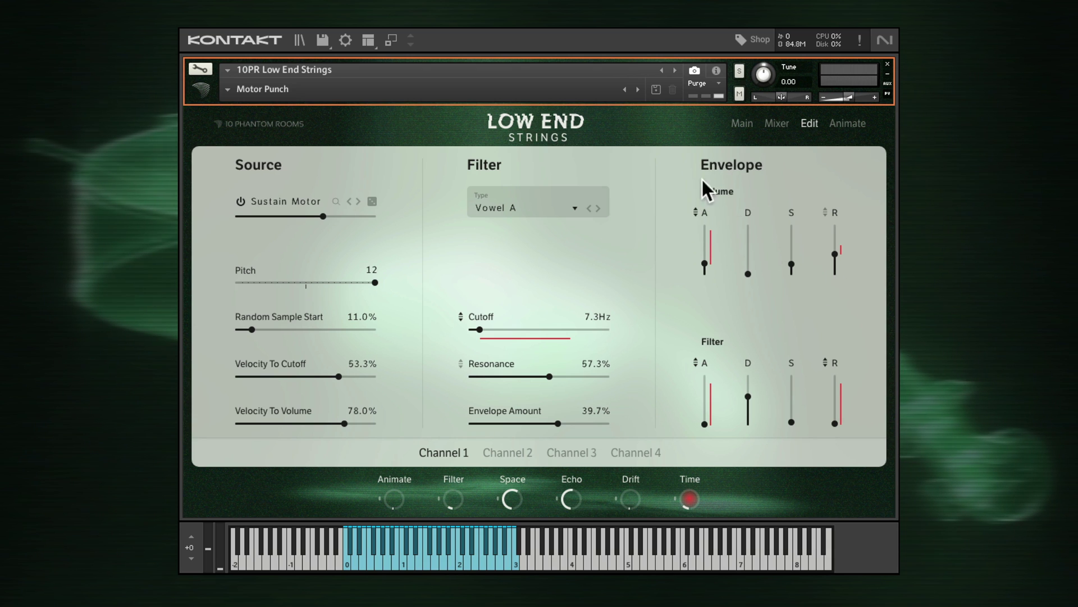
left_click_drag(825, 212, 821, 192)
left_click(690, 498)
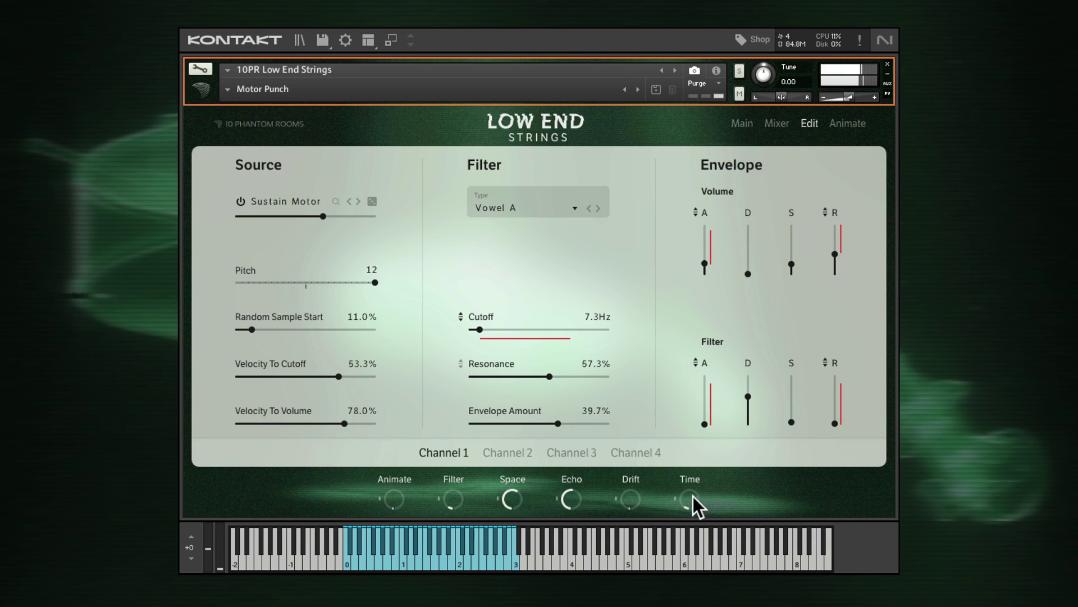
left_click_drag(693, 497, 688, 462)
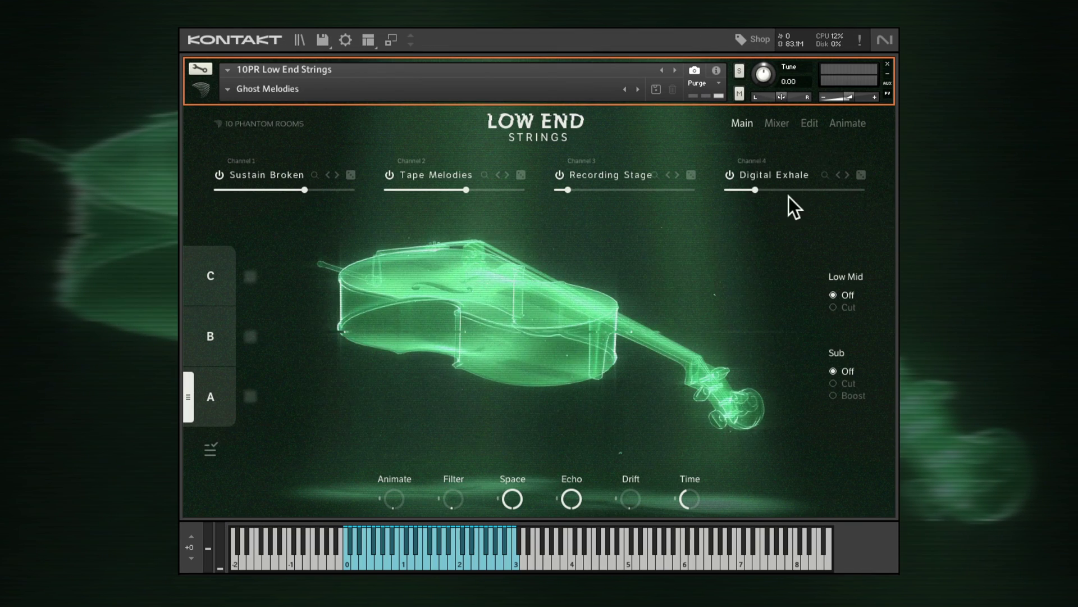
Load the Advanced Gating step sequencer pattern and raise the Animate macro nearly to full
left_click(841, 124)
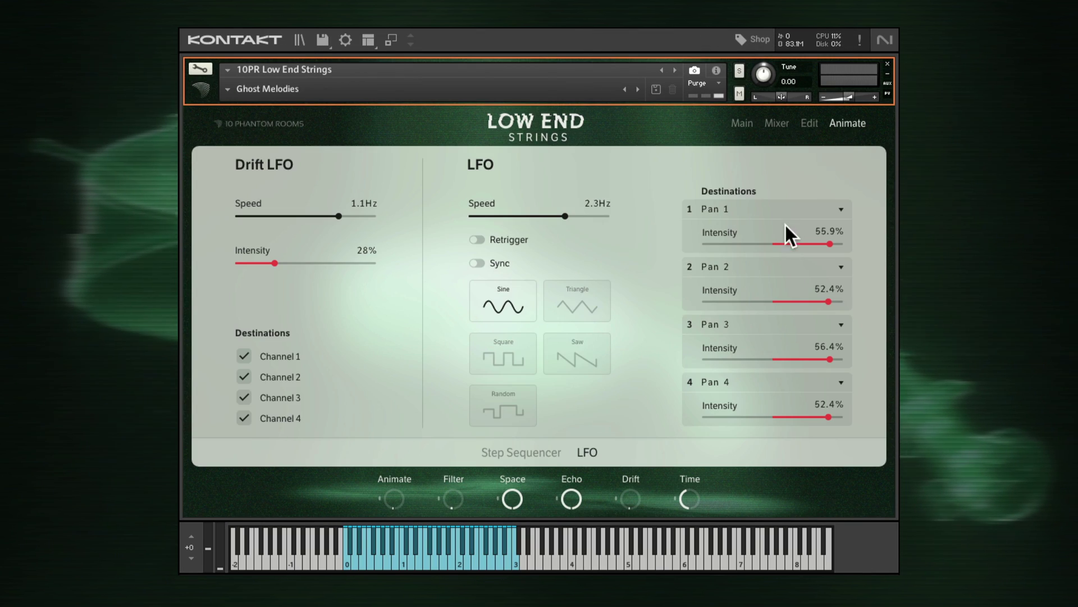
left_click(524, 450)
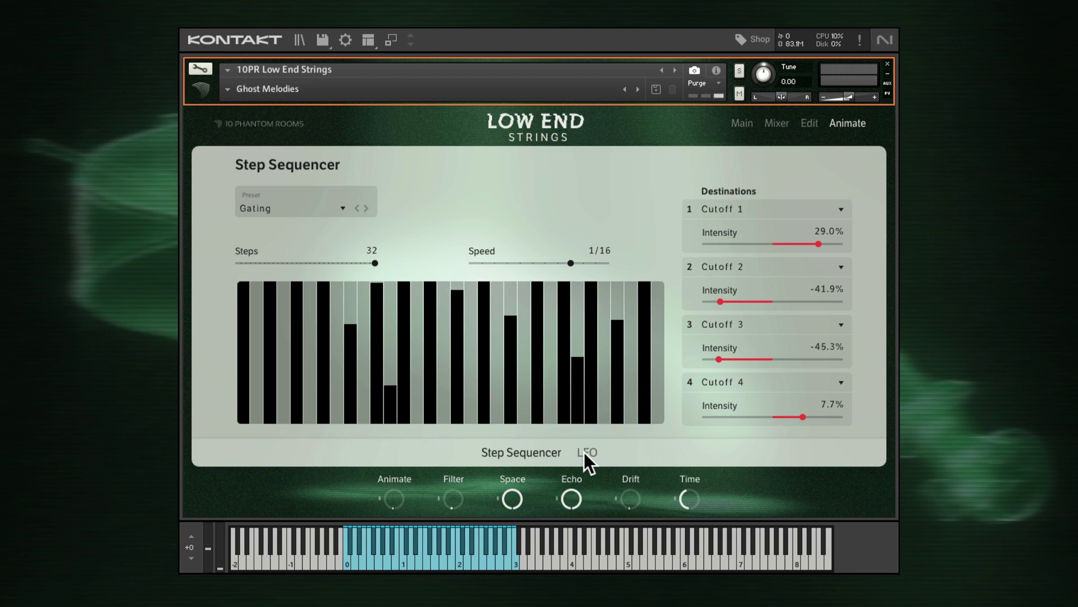
left_click(585, 452)
left_click(550, 452)
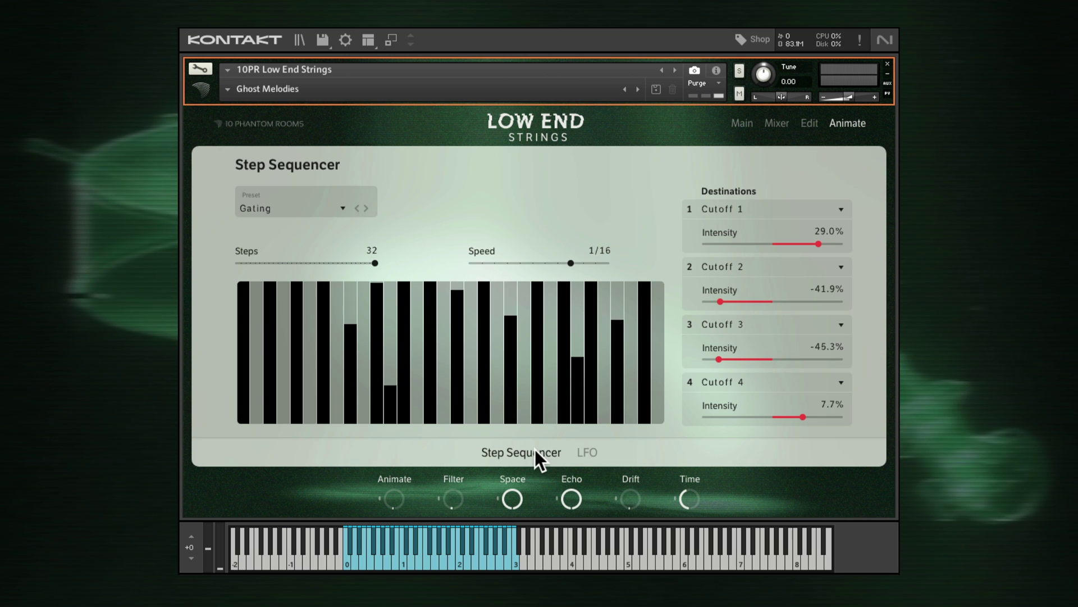
left_click(335, 209)
left_click(317, 242)
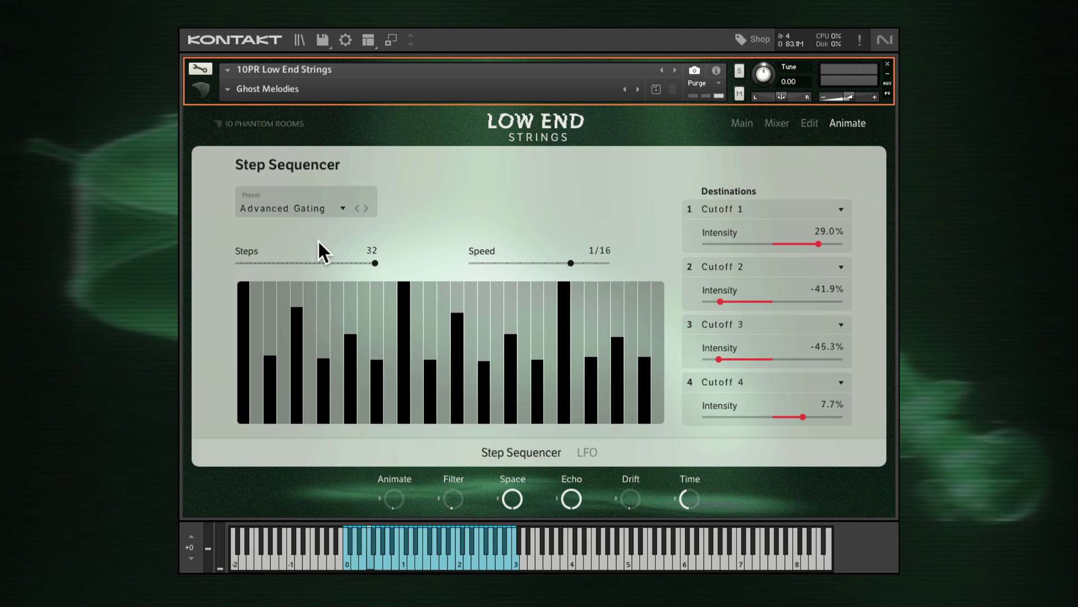
left_click_drag(395, 493, 393, 463)
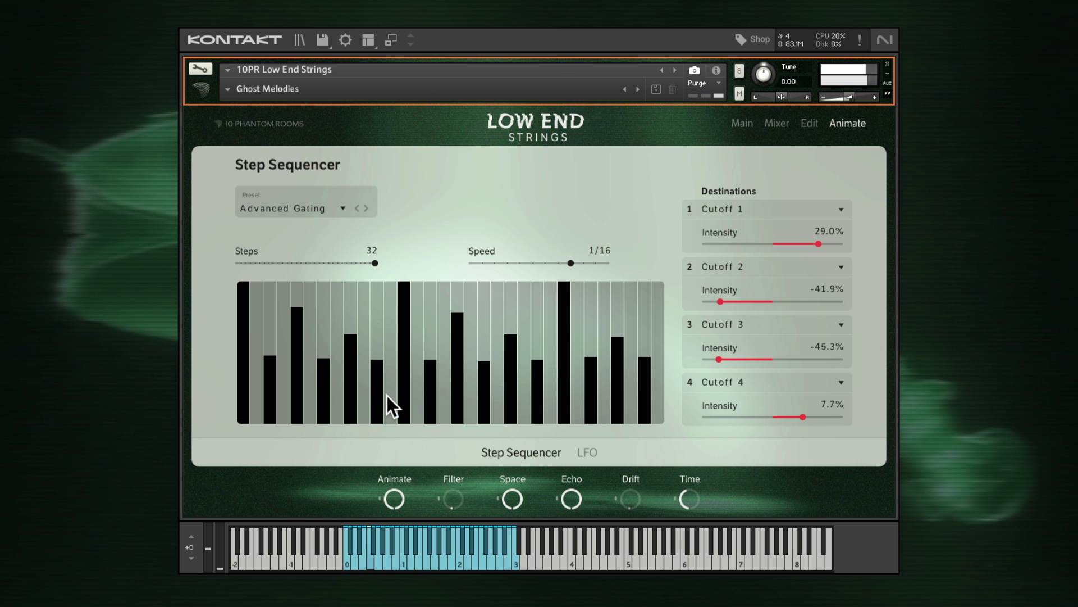
Draw descending ramps over steps 2–6, 16–21 and 29–32, and set speed to 1/32T
left_click(271, 293)
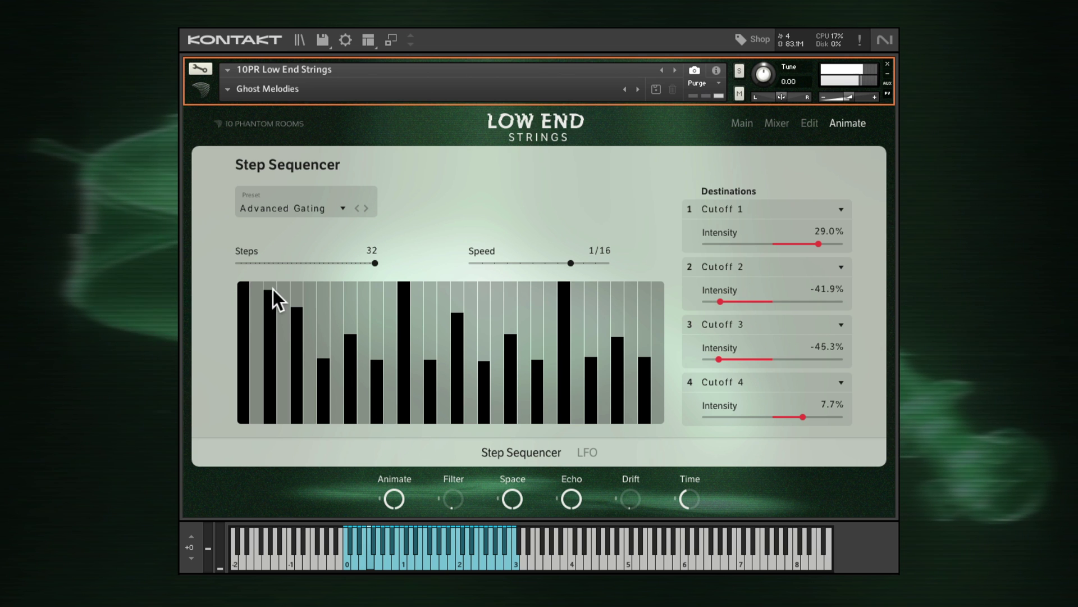
left_click_drag(273, 289, 328, 351)
left_click_drag(457, 303, 524, 347)
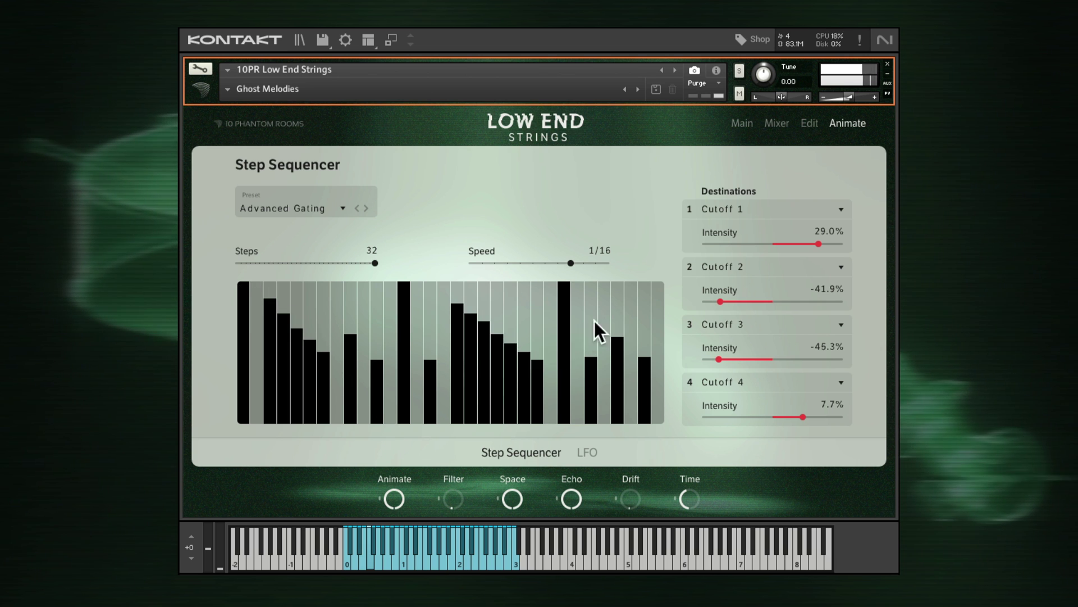
left_click_drag(615, 325, 662, 345)
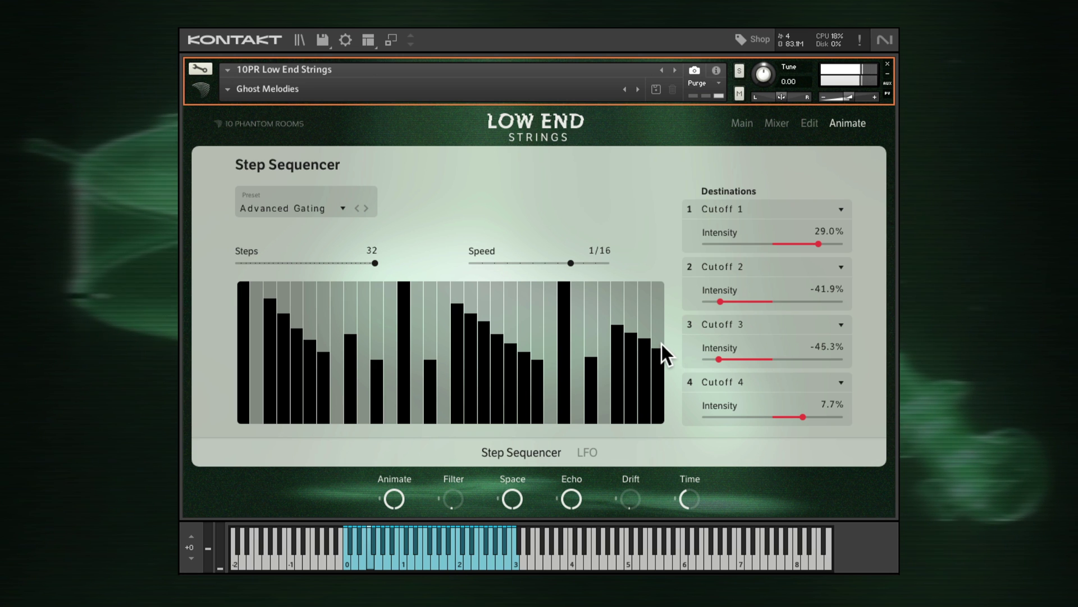
mouse_move(566, 257)
left_mouse_down()
mouse_move(479, 257)
mouse_move(605, 258)
mouse_move(554, 258)
left_mouse_up()
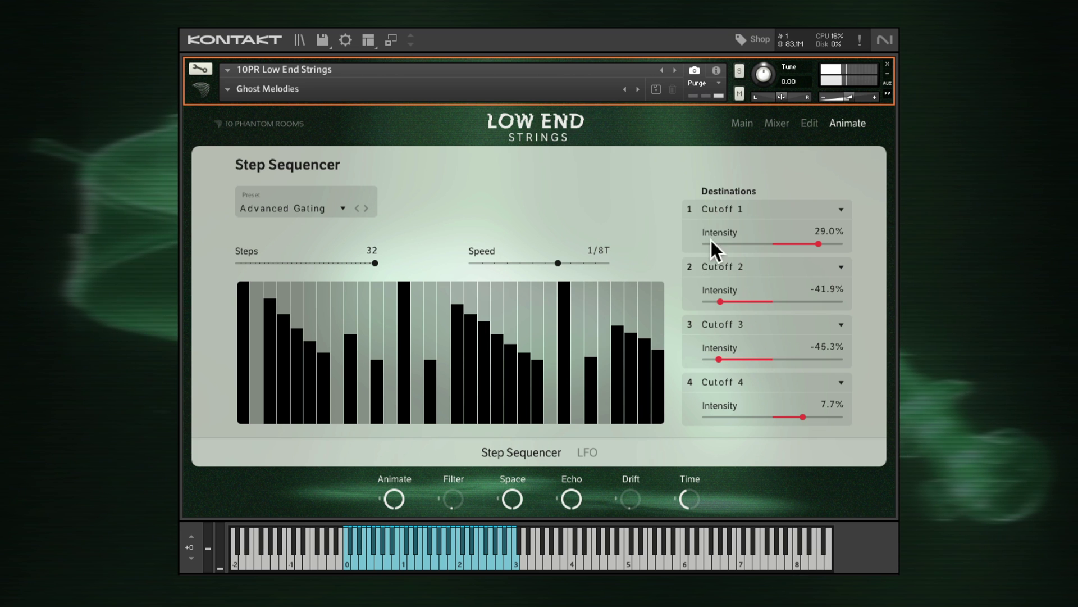
Route the four step sequencer destinations to Volume 1, Volume 2, Volume 3 and Volume 4
left_click(748, 208)
left_click(749, 228)
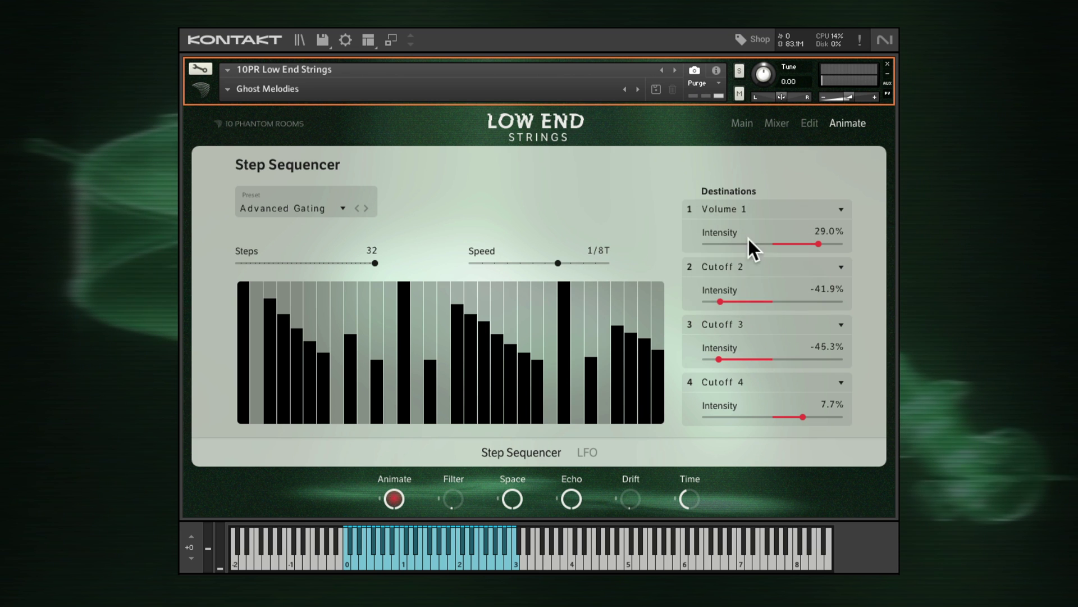
left_click(742, 267)
left_click(740, 299)
left_click(737, 324)
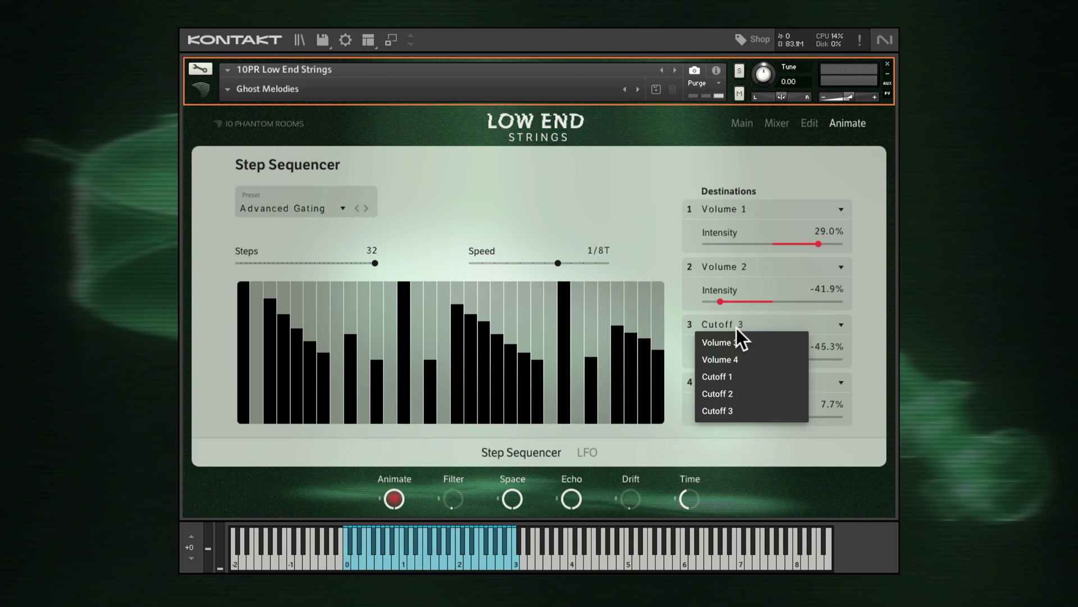
left_click(739, 348)
left_click(734, 382)
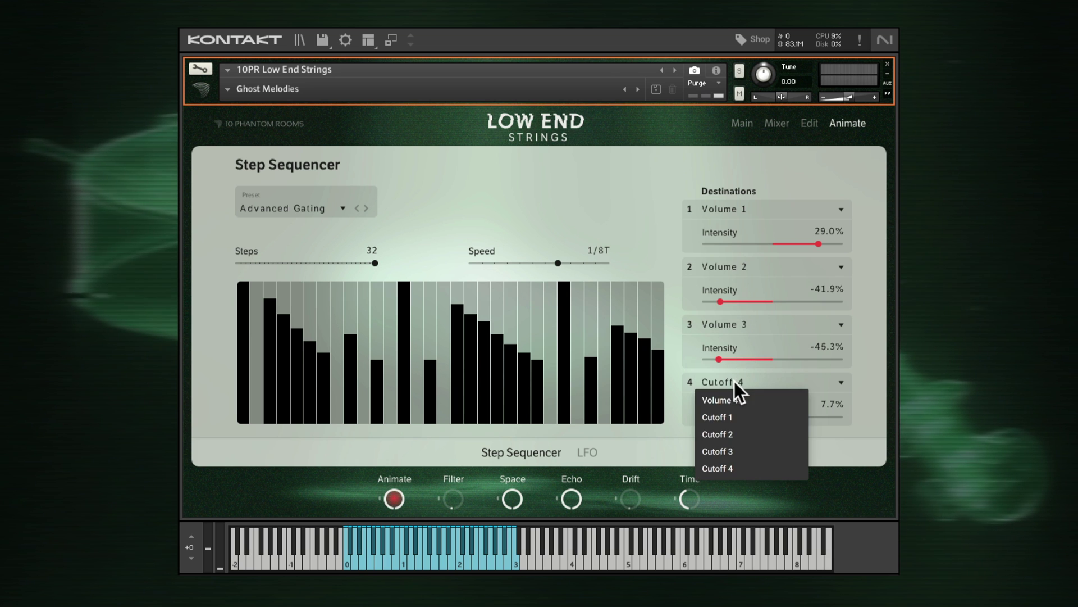
left_click(733, 400)
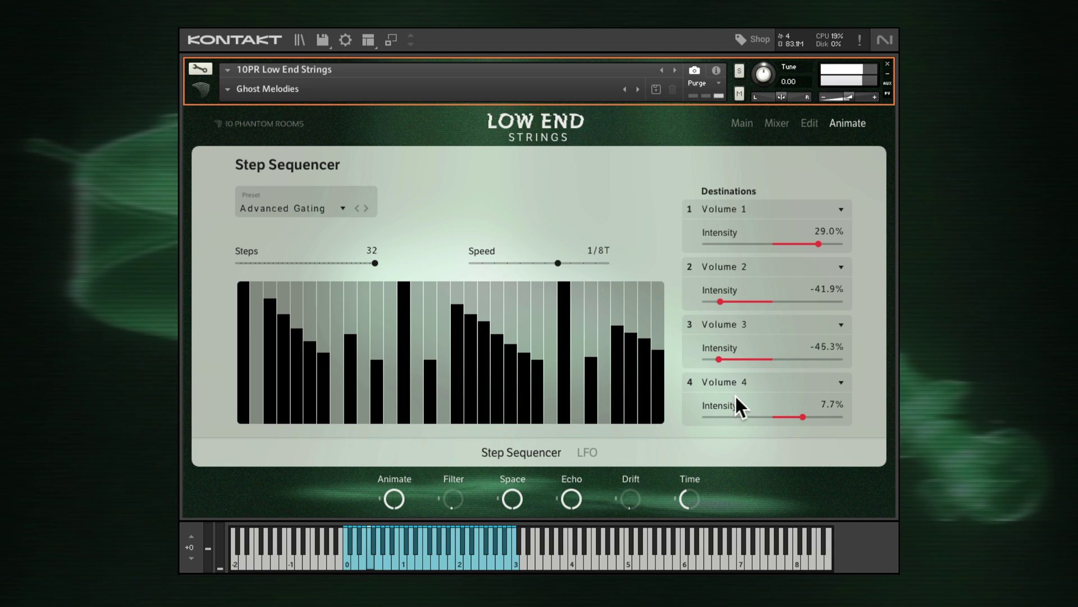
Set speed to 1/16T and intensities to Volume 1 -83.1%, Volume 3 -71%, Volume 4 -100%
left_click_drag(558, 262, 583, 261)
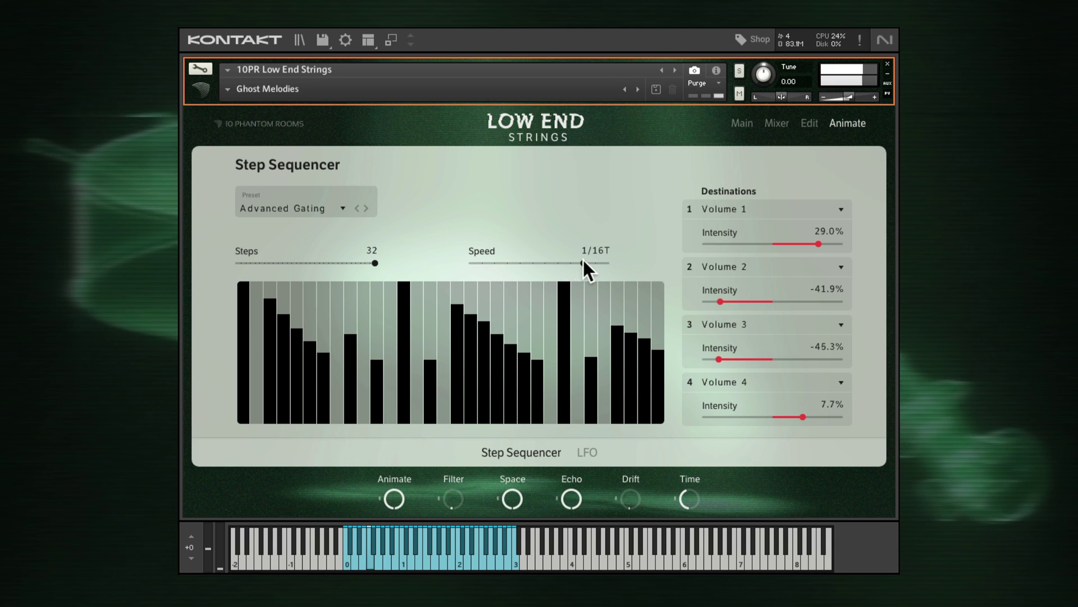
left_click_drag(734, 358, 710, 358)
left_click_drag(788, 416, 683, 417)
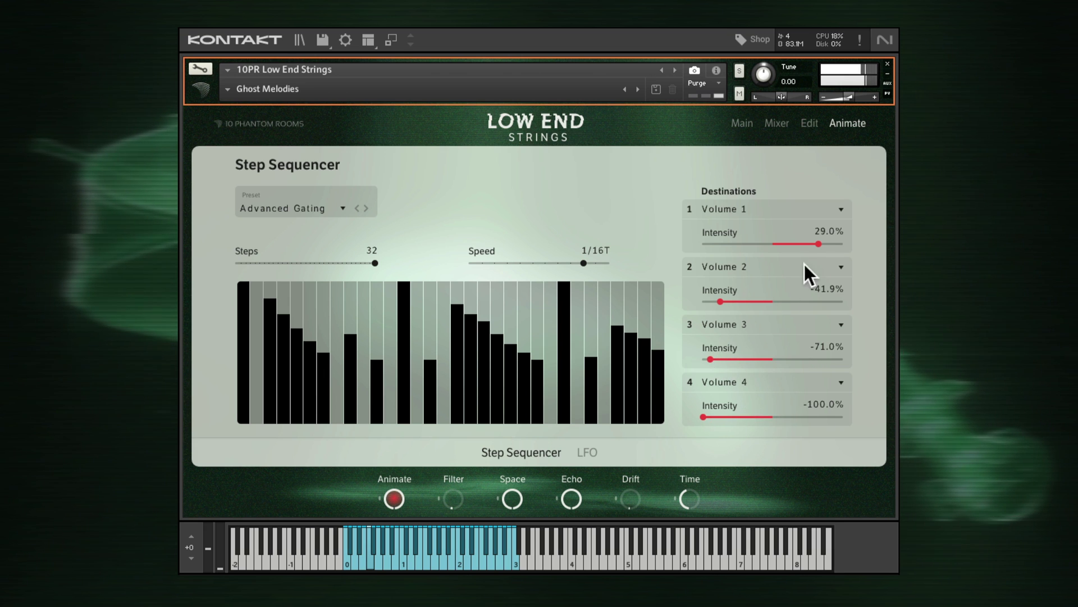
left_click_drag(812, 243, 694, 243)
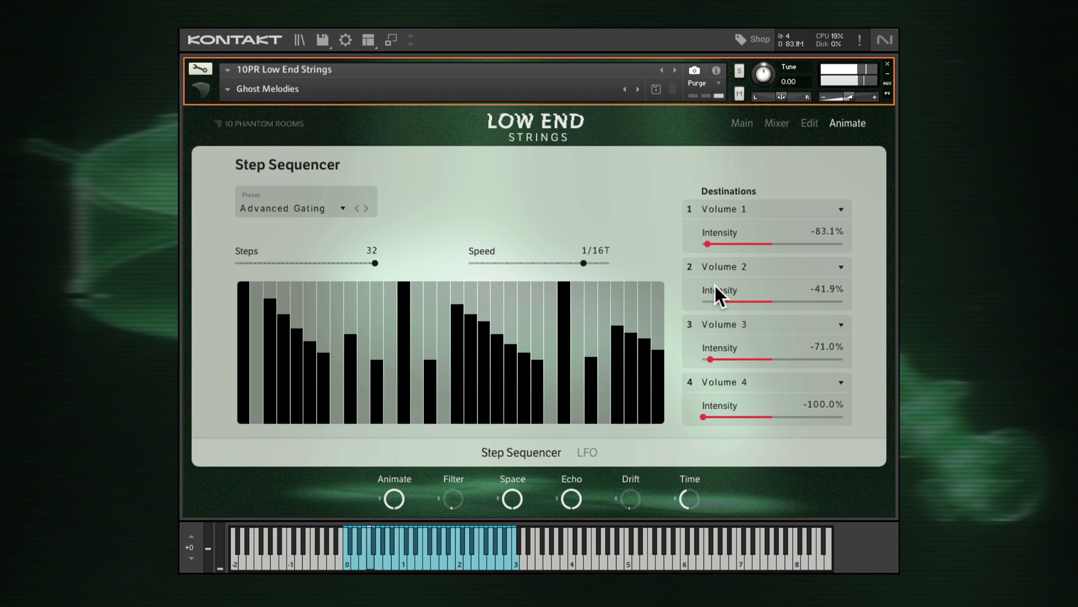
On the Main page, morph the A/B/C handle from A up to C and raise the Animate macro
left_click(740, 125)
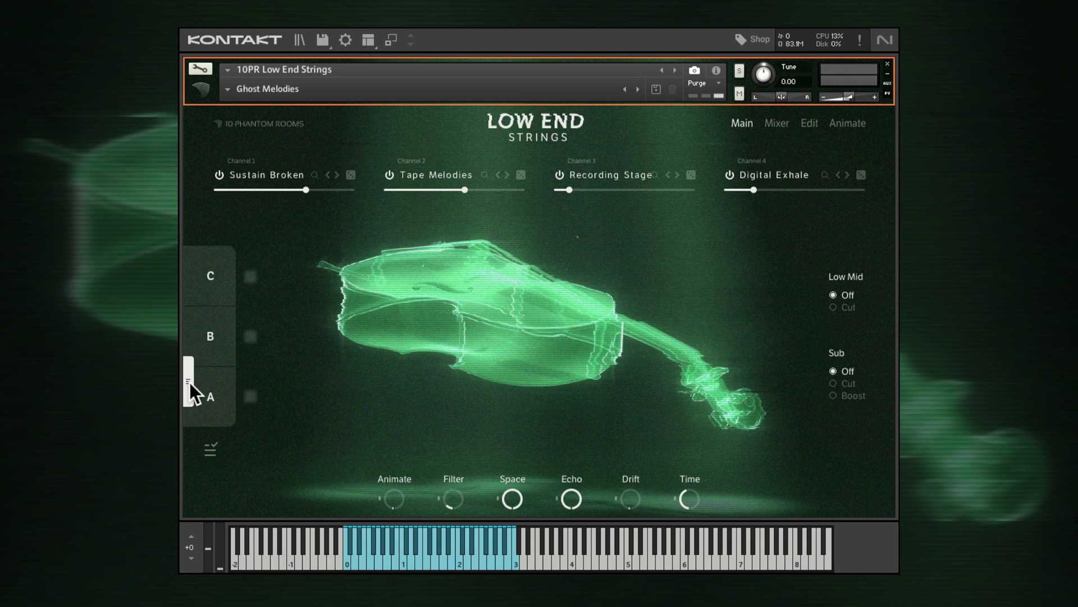
left_click_drag(186, 423, 187, 259)
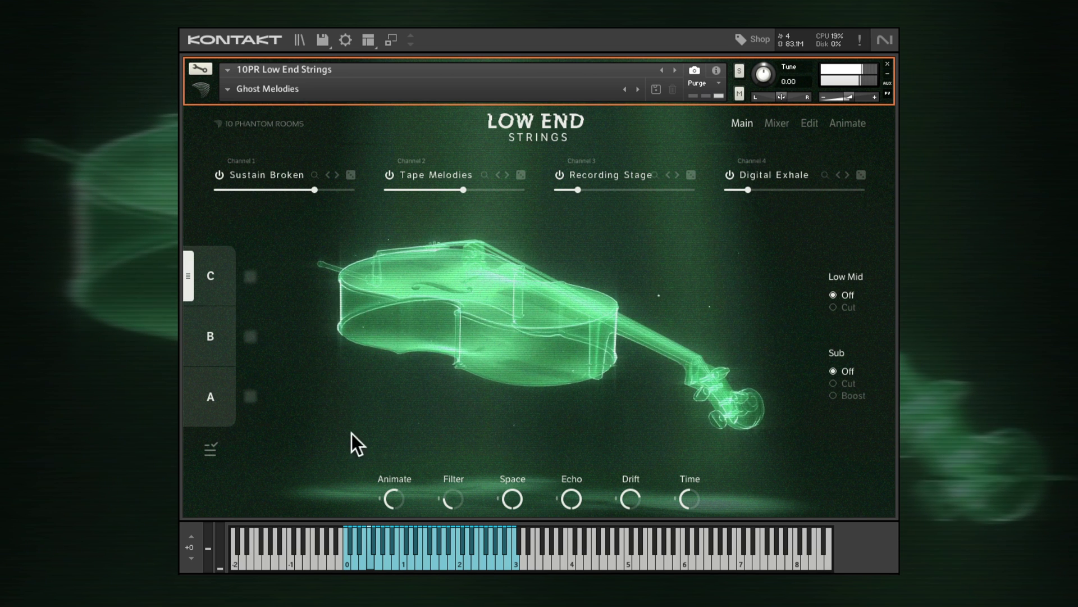
left_click_drag(392, 491, 390, 437)
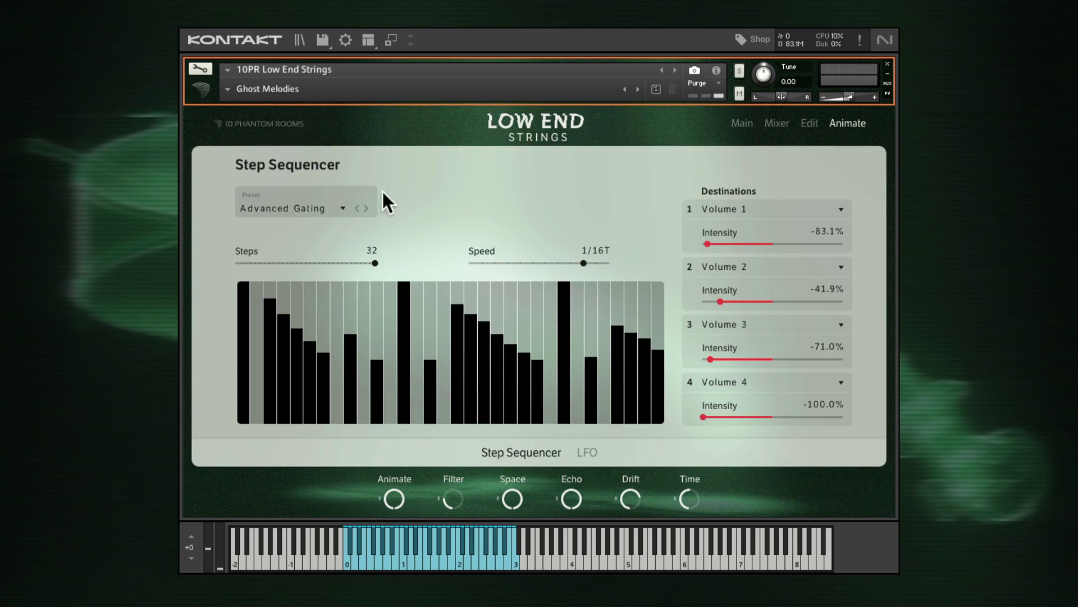
Set drift to 1.8Hz at 78% intensity on channels 1 and 3 only, with the Drift macro up
left_click(587, 452)
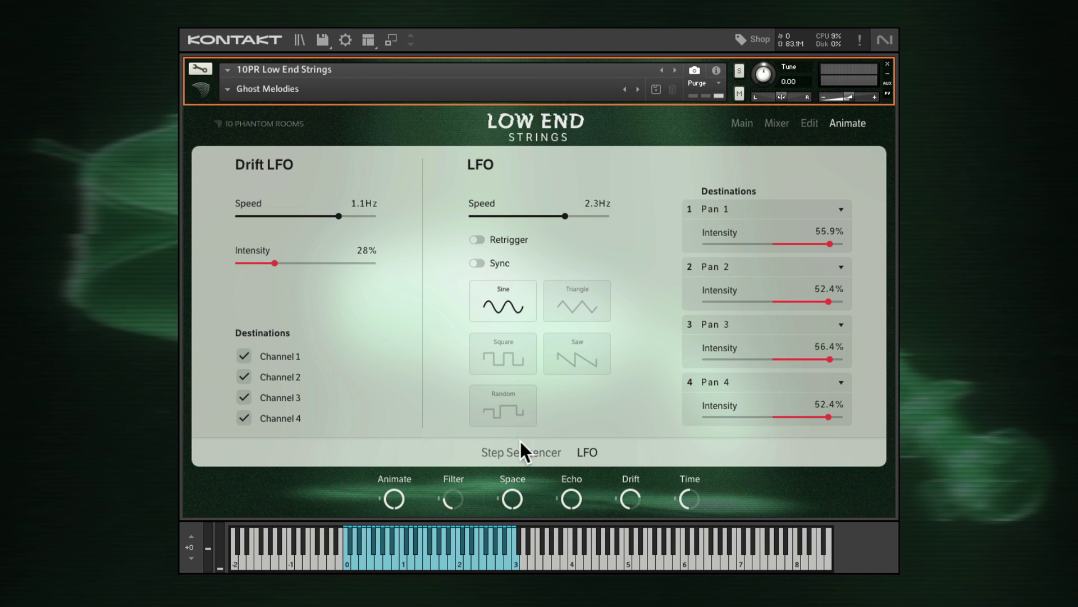
left_click_drag(328, 218, 332, 214)
left_click_drag(274, 263, 346, 261)
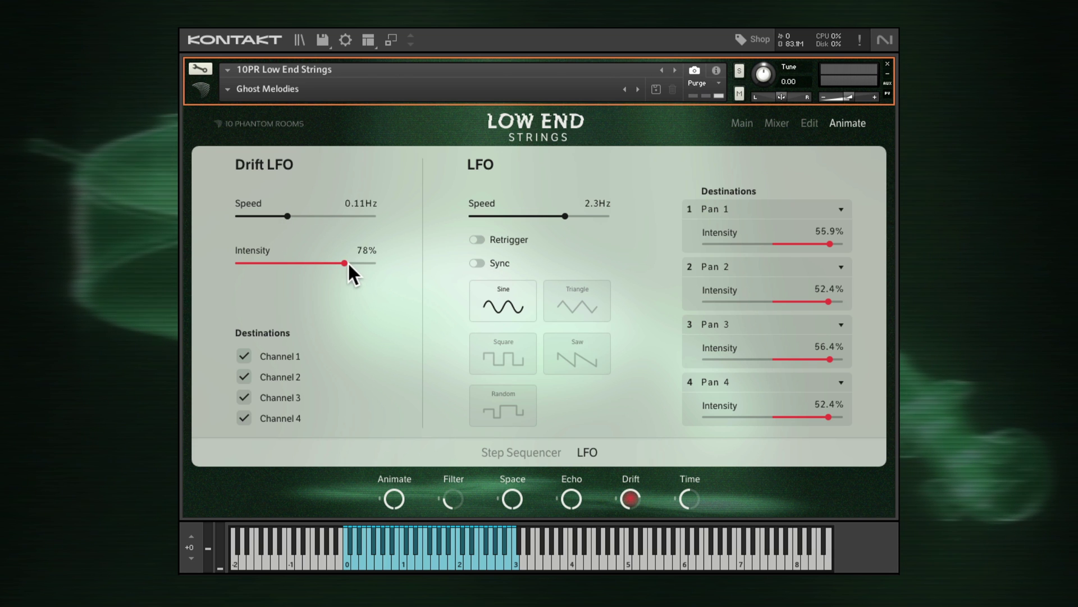
left_click(244, 377)
left_click(245, 419)
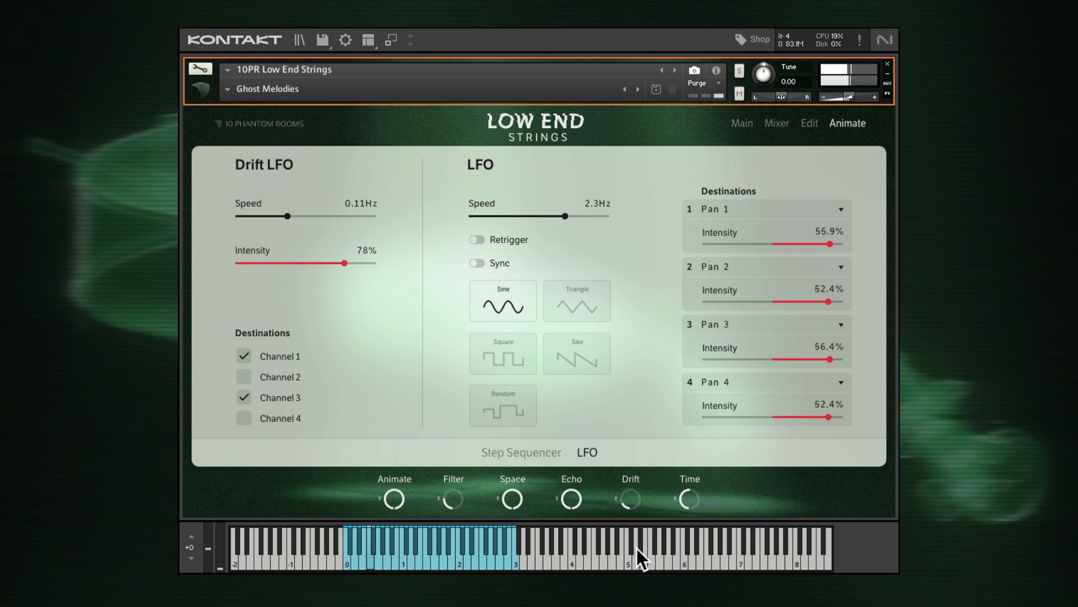
left_click_drag(632, 488, 421, 300)
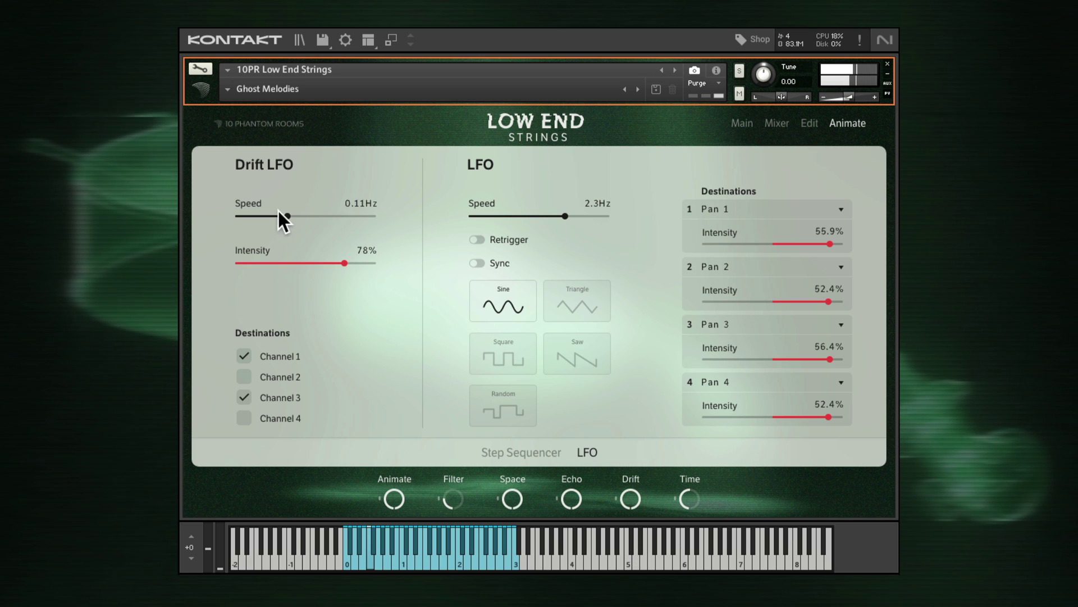
left_click_drag(280, 215, 349, 216)
mouse_move(345, 261)
left_mouse_down()
mouse_move(369, 261)
mouse_move(345, 262)
left_mouse_up()
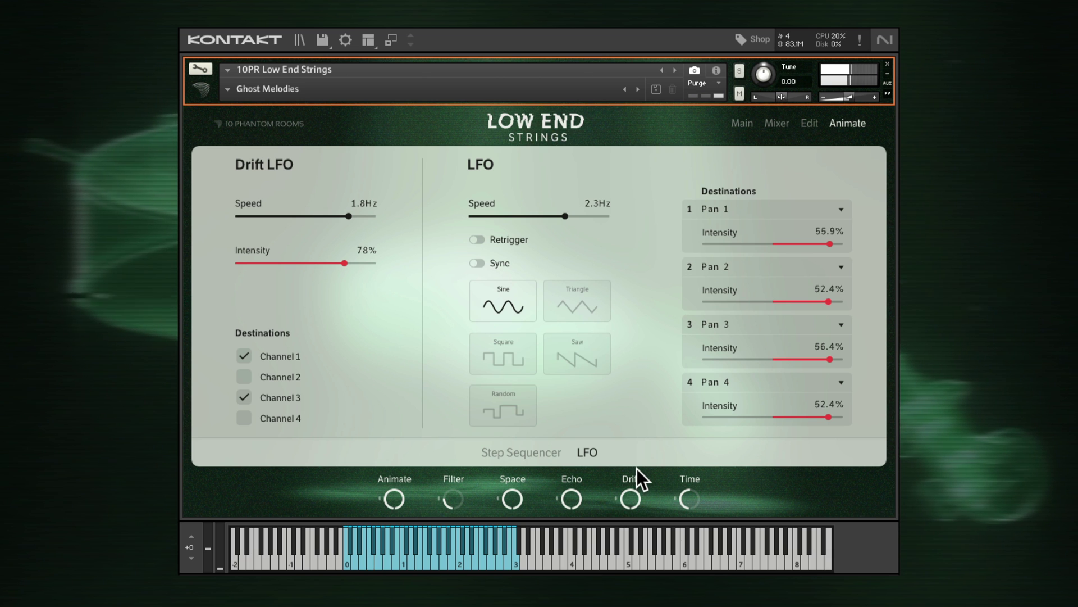
Make the LFO a square wave targeting Volume 2, Cutoff 2 and Cutoff 3, and lower the Animate macro
left_click(589, 297)
left_click(556, 351)
left_click(516, 355)
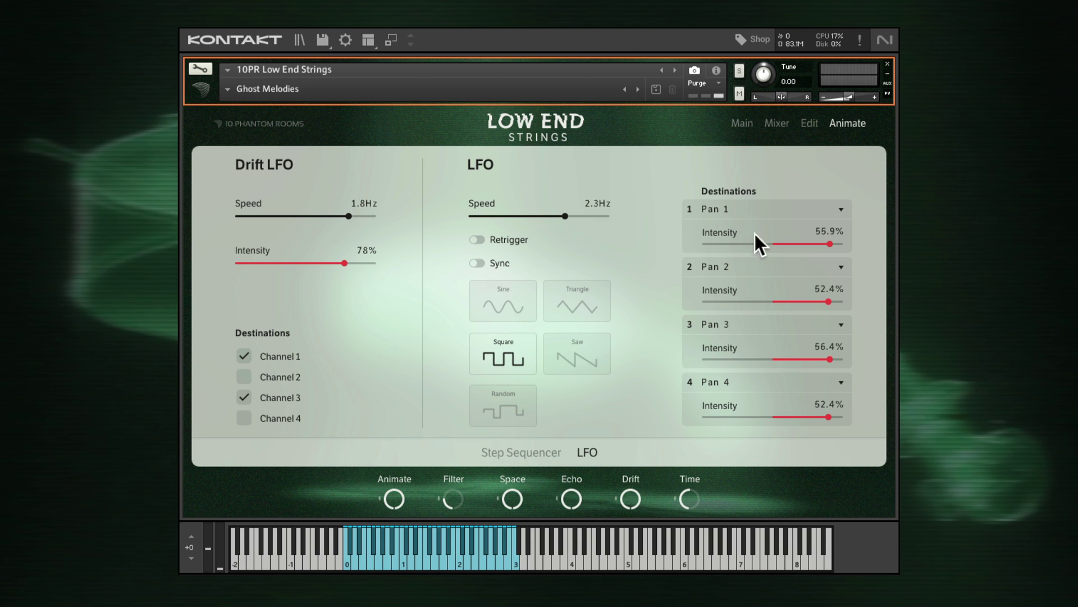
left_click(755, 218)
left_click(749, 243)
left_click(739, 265)
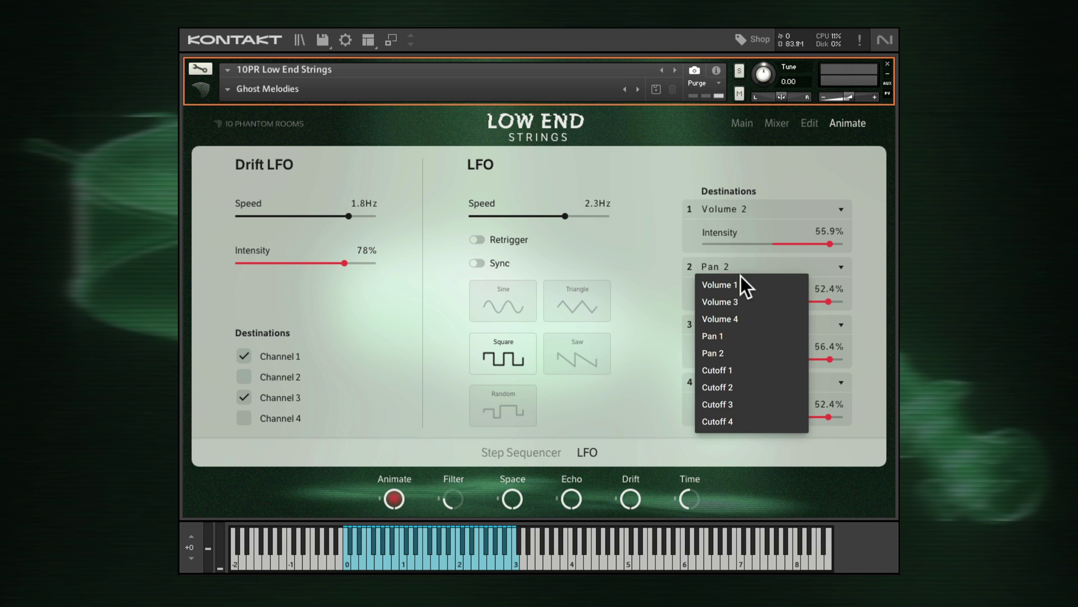
left_click(732, 384)
left_click(732, 324)
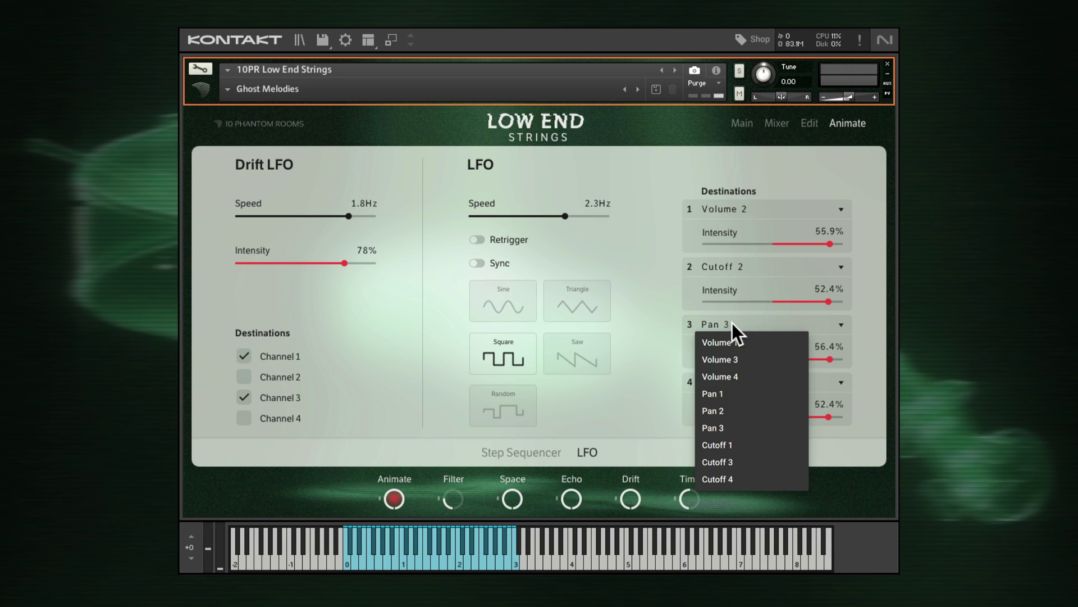
left_click(729, 467)
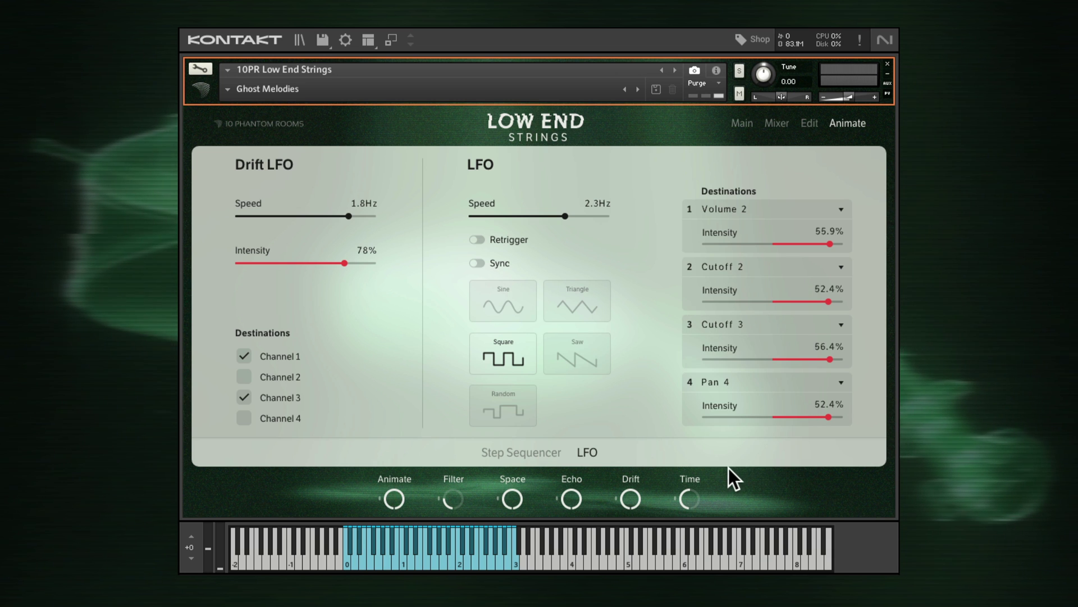
mouse_move(396, 490)
left_mouse_down()
mouse_move(400, 565)
mouse_move(395, 502)
left_mouse_up()
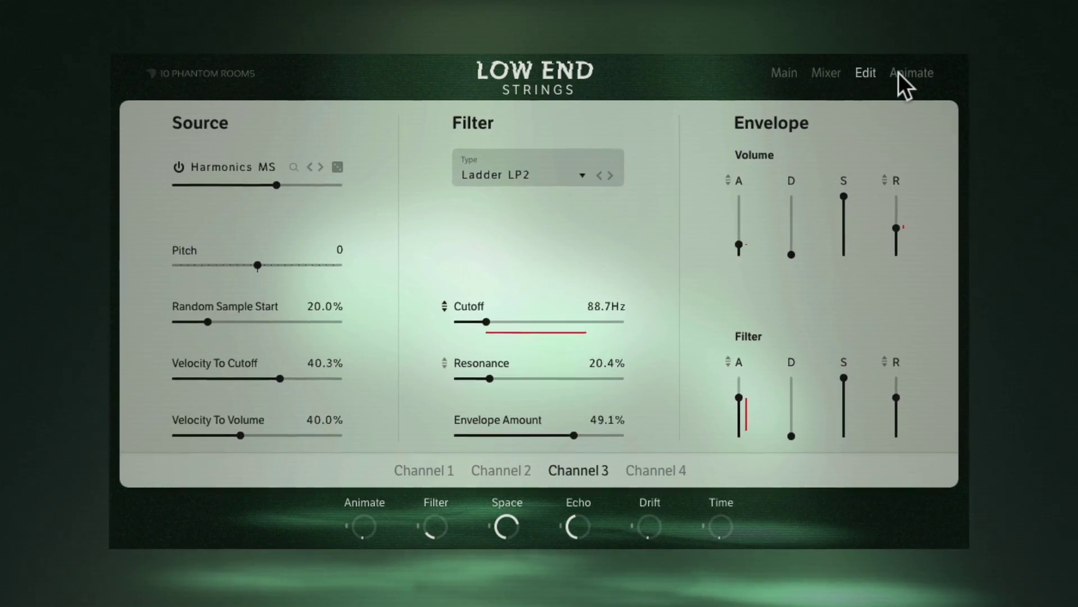
Switch from channel 3's edit settings to the Animate tab's Drift LFO and LFO panels
left_click(905, 73)
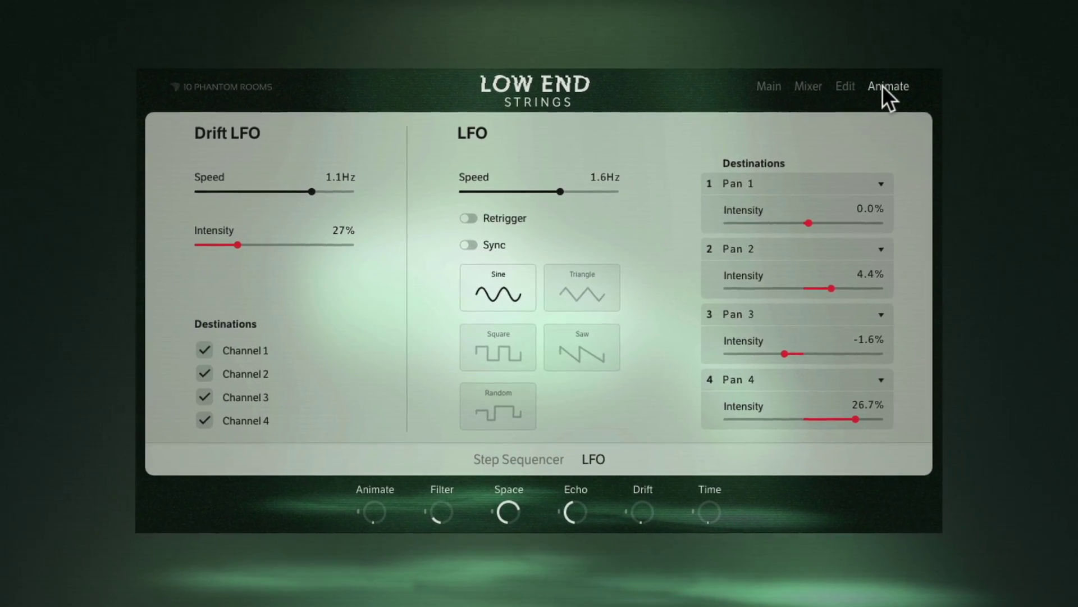